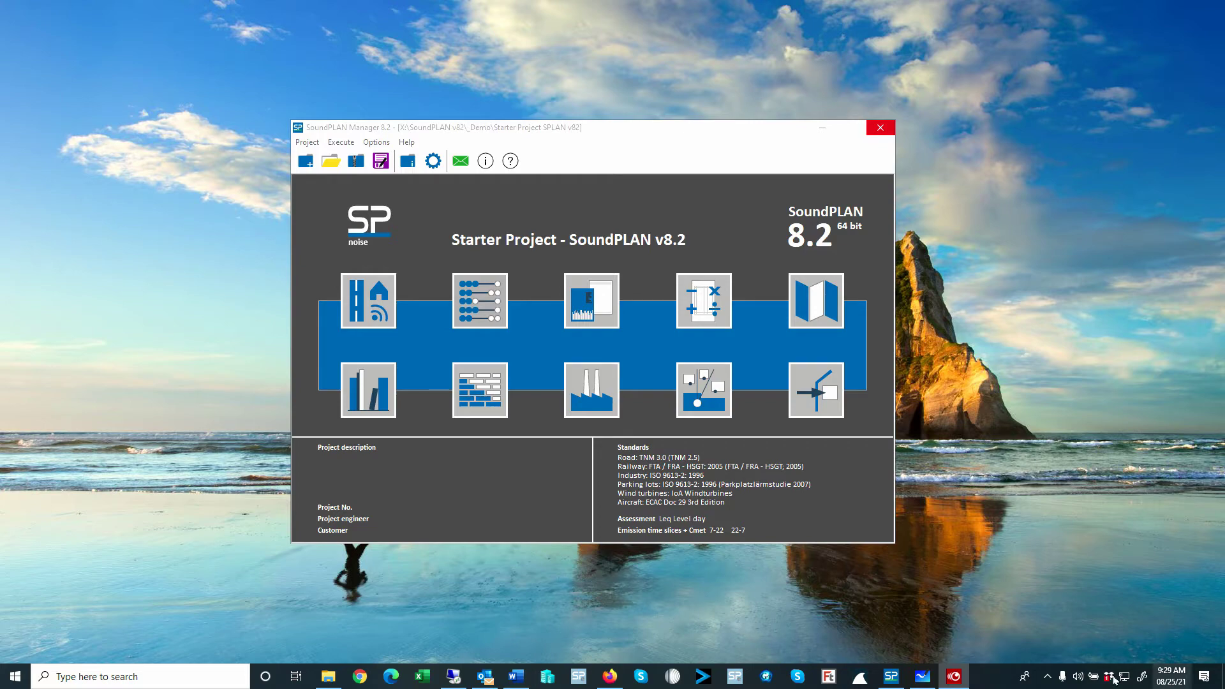
Step: Switch to Microsoft Whiteboard and sketch the visible edges of a three-dimensional box building in black
left_click(931, 680)
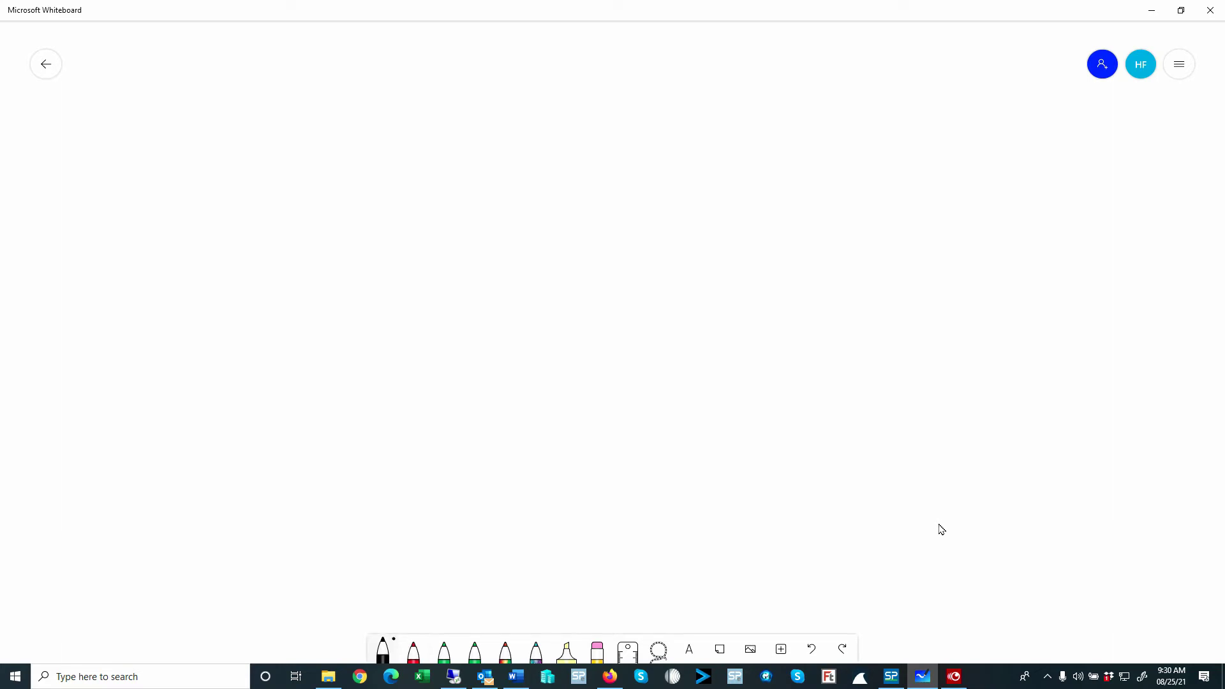
left_click_drag(451, 324, 457, 435)
mouse_move(454, 321)
left_mouse_down()
mouse_move(597, 312)
mouse_move(598, 423)
mouse_move(459, 433)
left_mouse_up()
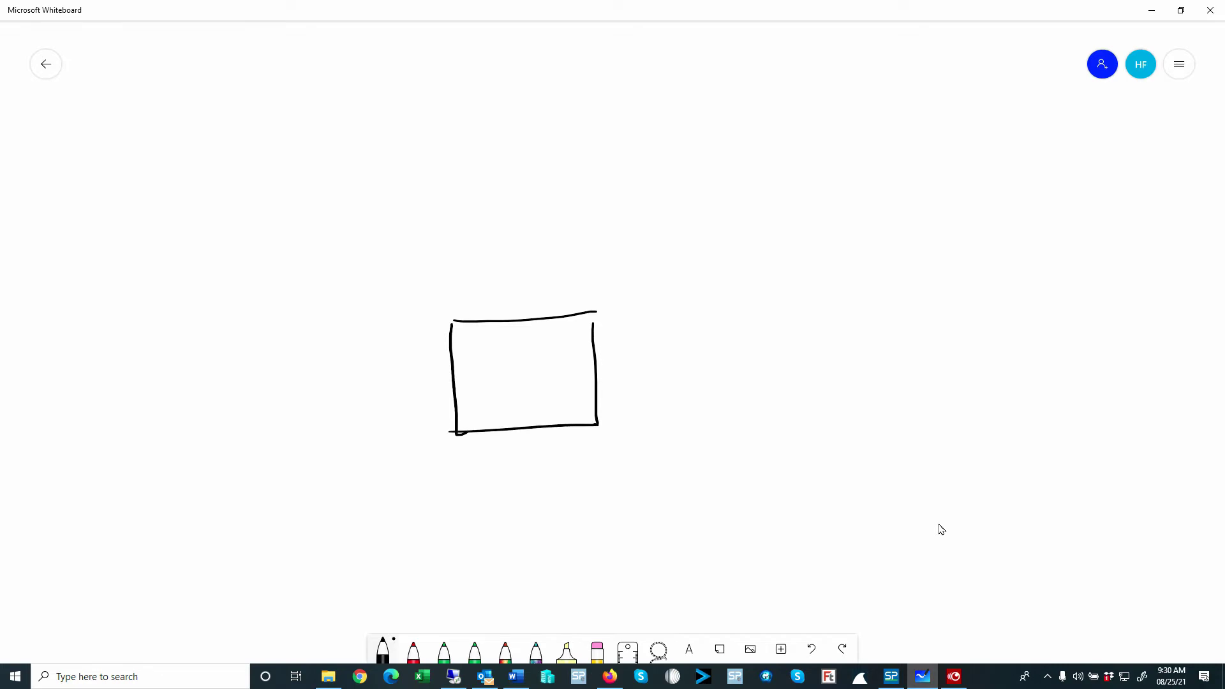
mouse_move(451, 317)
left_mouse_down()
mouse_move(533, 272)
mouse_move(728, 251)
mouse_move(617, 304)
left_mouse_up()
left_click_drag(603, 422, 734, 364)
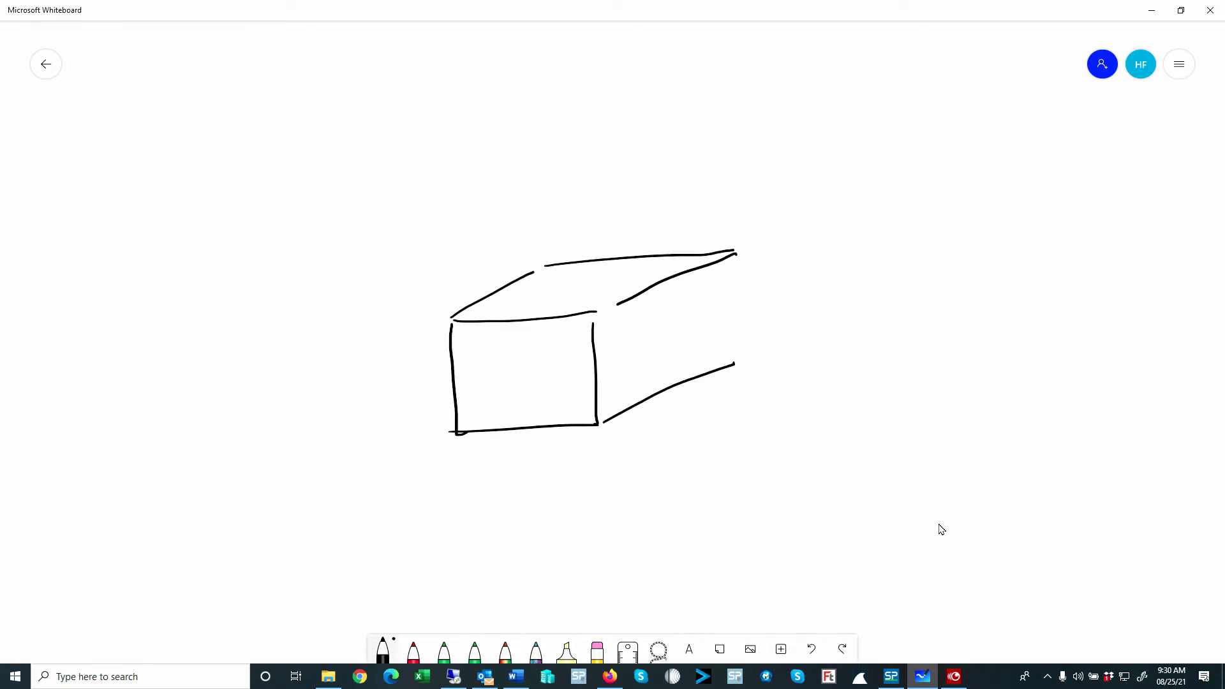
left_click_drag(732, 249, 734, 365)
Step: Add the hidden rear edges of the box, dashing the back vertical and the receding floor edge
left_click_drag(546, 262, 546, 275)
left_click_drag(551, 301, 552, 312)
left_click_drag(553, 325, 553, 331)
left_click_drag(466, 422, 480, 413)
left_click_drag(506, 395, 517, 389)
left_click_drag(540, 380, 720, 358)
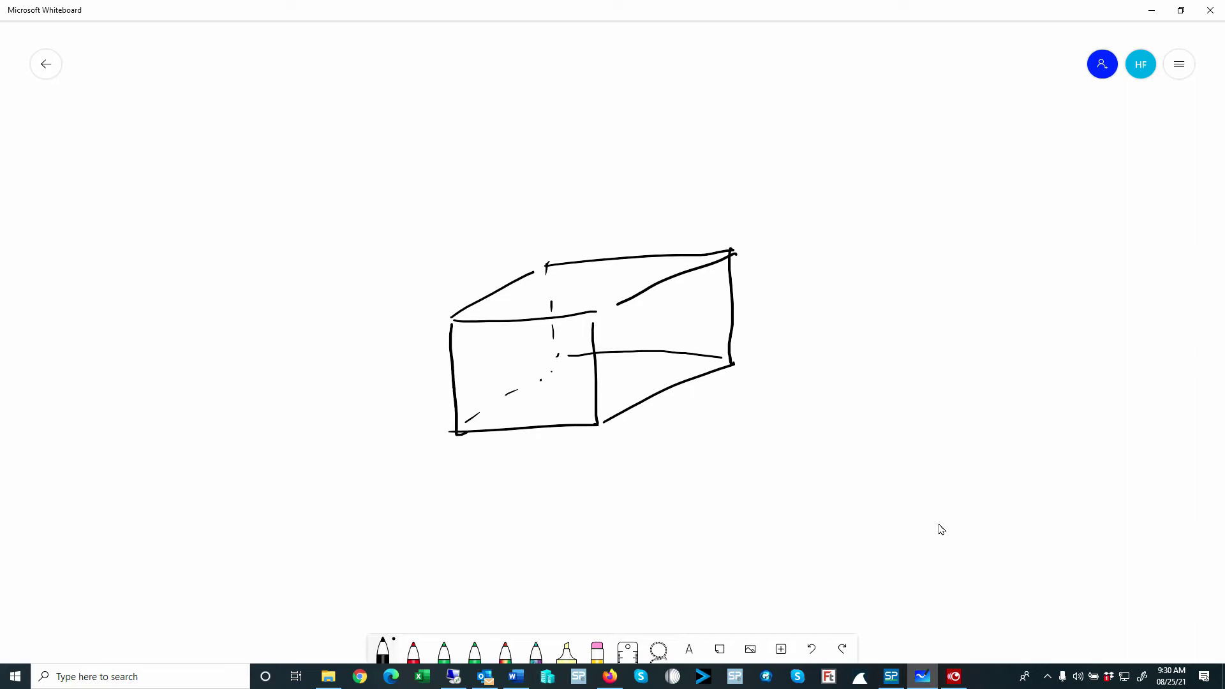
Step: Handwrite the label "Reflect" beside the box
mouse_move(955, 217)
left_mouse_down()
mouse_move(957, 245)
mouse_move(986, 243)
mouse_move(993, 266)
left_mouse_up()
mouse_move(986, 243)
left_mouse_down()
mouse_move(1032, 243)
mouse_move(1035, 231)
mouse_move(1053, 243)
left_mouse_up()
mouse_move(1074, 199)
left_mouse_down()
mouse_move(1072, 235)
mouse_move(1092, 213)
left_mouse_up()
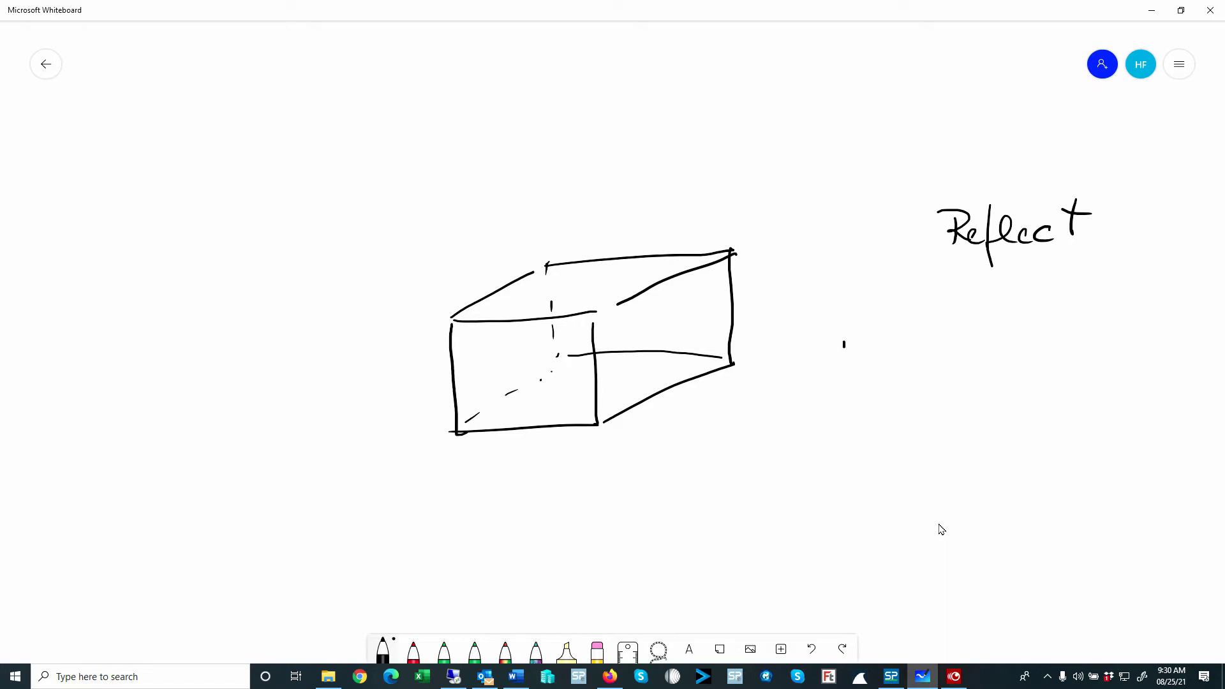
Step: Draw a small source outside the box with a sound path reflecting off the side wall
left_click_drag(844, 346, 859, 356)
mouse_move(846, 341)
left_mouse_down()
mouse_move(861, 340)
mouse_move(853, 354)
left_mouse_up()
mouse_move(844, 349)
left_mouse_down()
mouse_move(856, 347)
mouse_move(675, 340)
mouse_move(684, 475)
left_mouse_up()
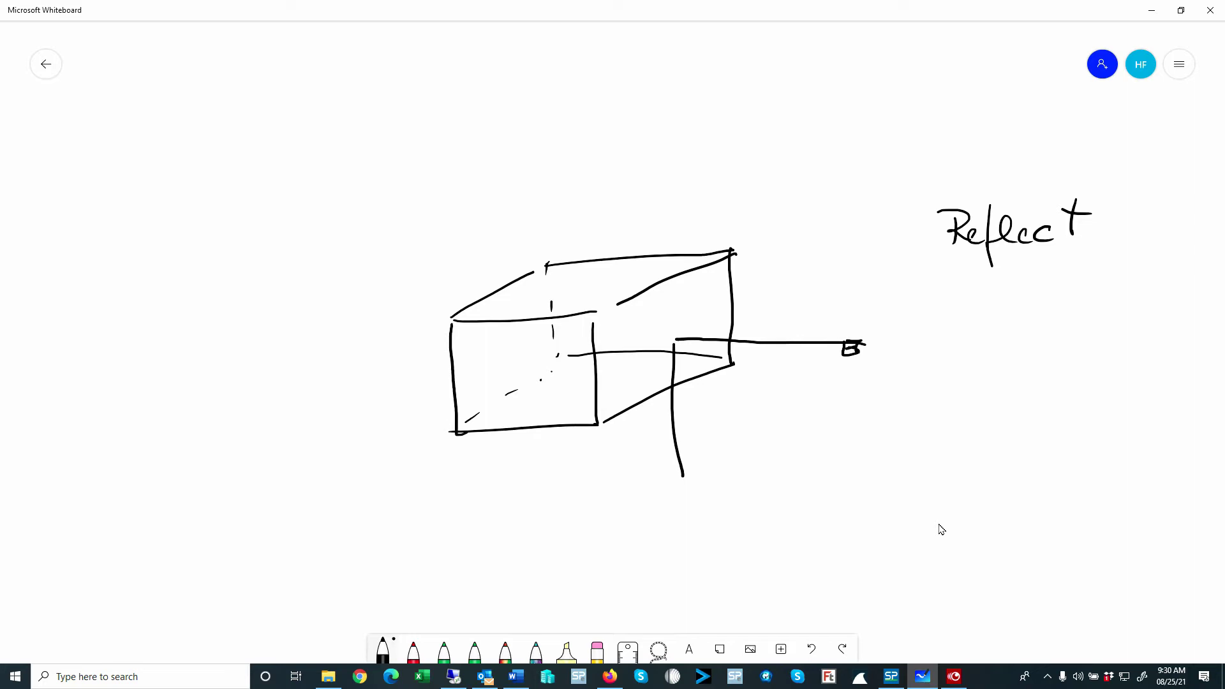
Step: Handwrite the label "Shield" beneath "Reflect"
mouse_move(971, 267)
left_mouse_down()
mouse_move(961, 264)
mouse_move(951, 301)
left_mouse_up()
left_click_drag(979, 267, 980, 303)
left_click_drag(980, 292, 1009, 300)
left_click_drag(1005, 269, 1028, 298)
left_click_drag(1056, 267, 1053, 300)
left_click_drag(1080, 280, 1096, 304)
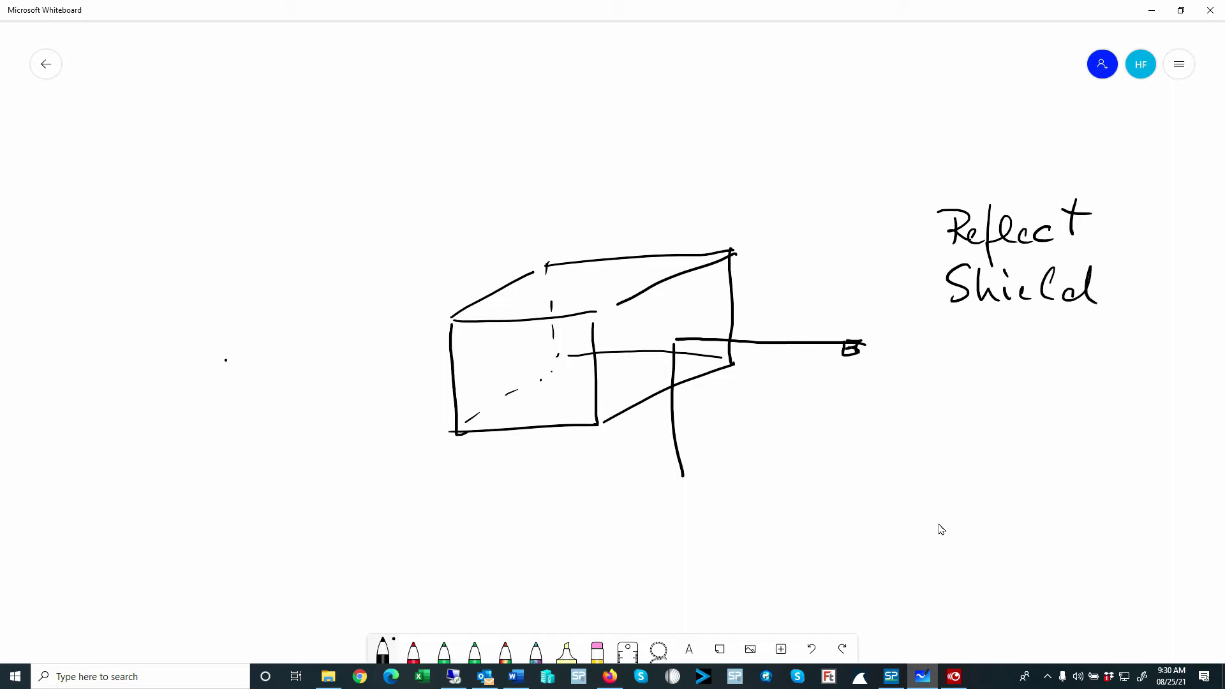
Step: Mark receiver R and source S on opposite sides of the box and trace red sound paths around and over it
mouse_move(225, 362)
left_mouse_down()
mouse_move(226, 421)
mouse_move(260, 414)
left_mouse_up()
left_click_drag(838, 369, 820, 387)
left_click(413, 651)
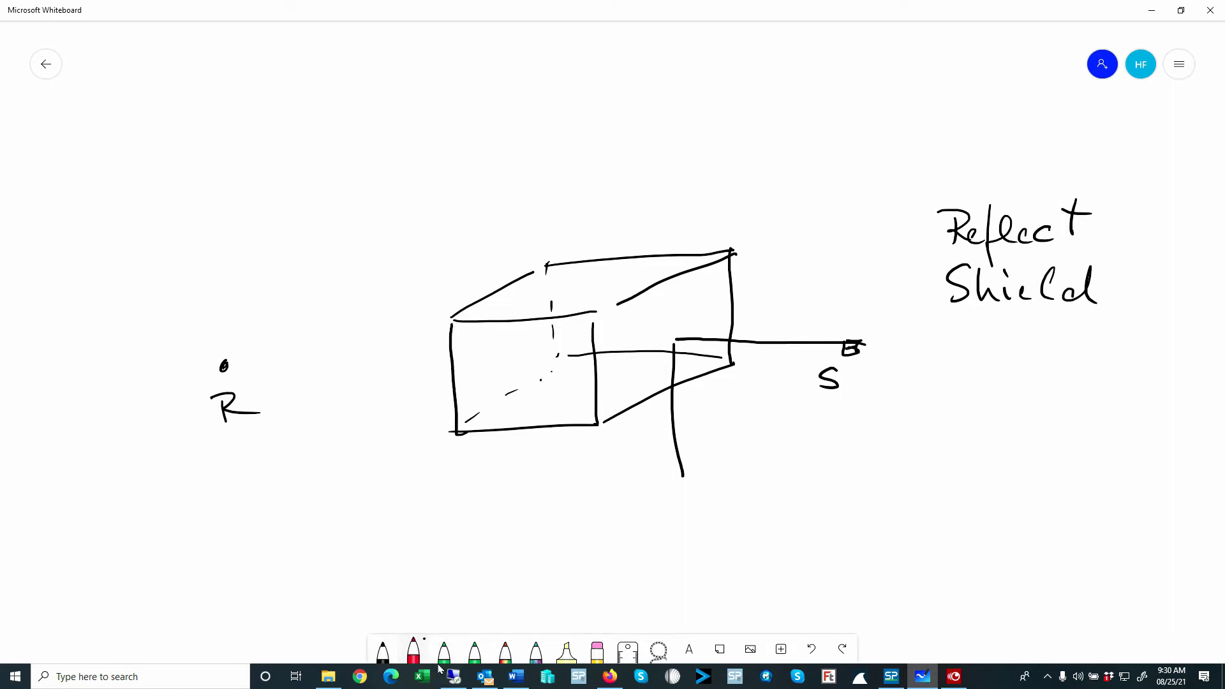
left_click_drag(842, 349, 466, 405)
left_click_drag(223, 365, 460, 396)
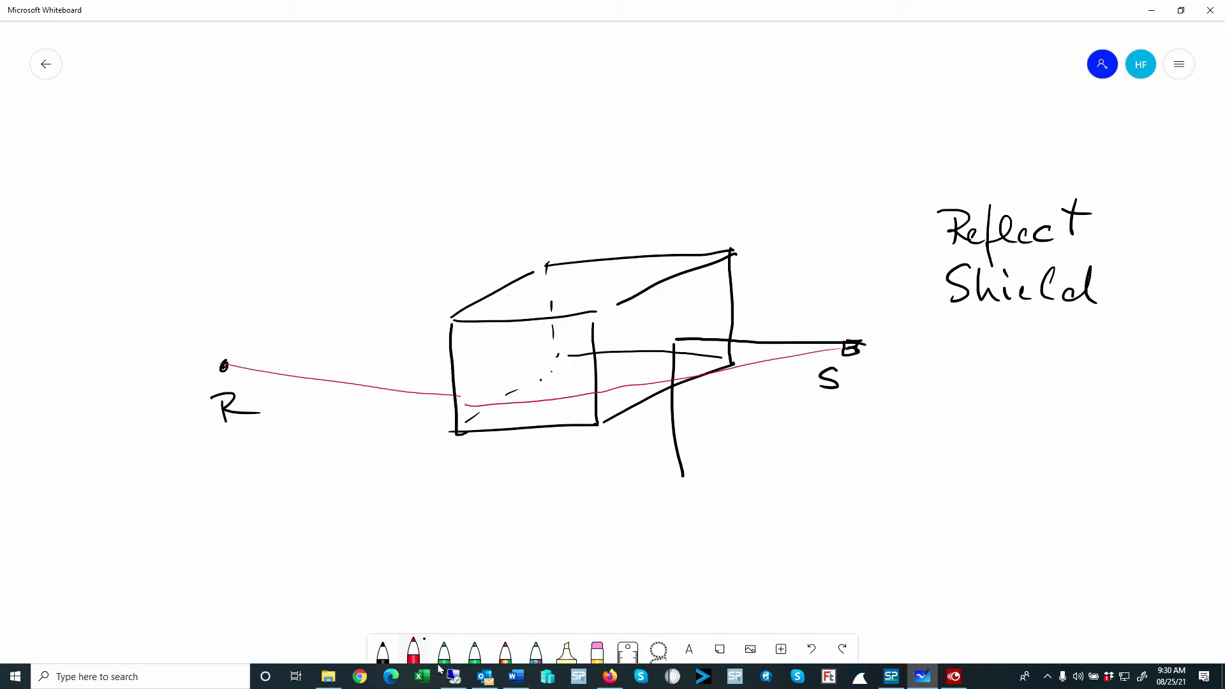
mouse_move(238, 351)
left_mouse_down()
mouse_move(474, 273)
mouse_move(658, 282)
mouse_move(839, 334)
mouse_move(748, 307)
mouse_move(293, 376)
mouse_move(222, 369)
left_mouse_up()
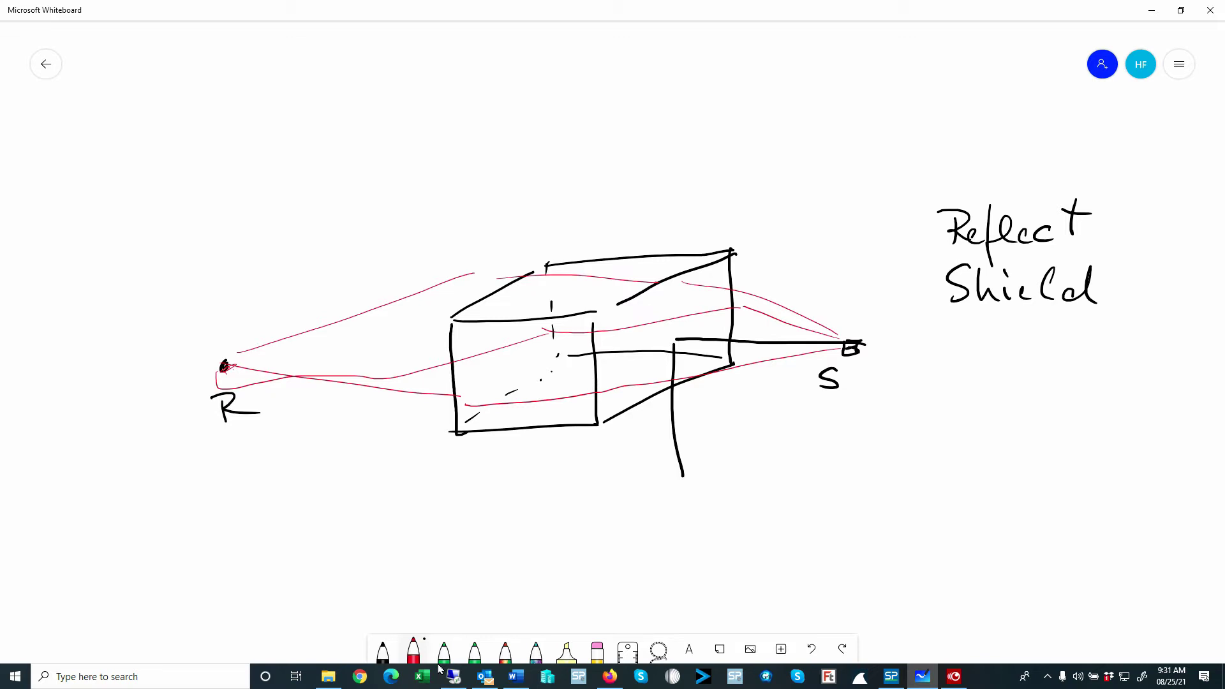
Step: Handwrite "Noise Source" in red beneath "Shield"
mouse_move(955, 339)
left_mouse_down()
mouse_move(963, 357)
mouse_move(982, 341)
mouse_move(988, 376)
mouse_move(1013, 383)
mouse_move(1089, 361)
mouse_move(1135, 370)
left_mouse_up()
mouse_move(1153, 361)
left_mouse_down()
mouse_move(1154, 377)
mouse_move(1197, 375)
left_mouse_up()
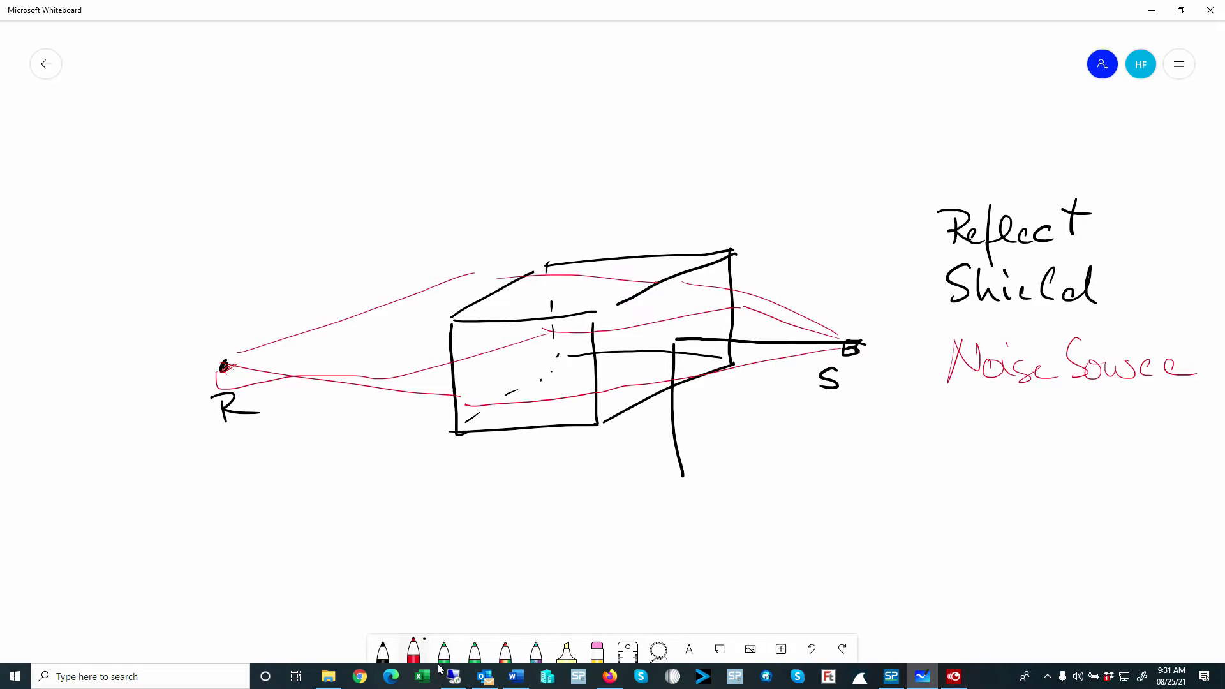
Step: Undo all labels, source and receiver marks and sound paths back to the plain box
key("ctrl+z")
key("ctrl+z")
key("ctrl+z")
key("ctrl+z")
key("ctrl+z")
key("ctrl+z")
key("ctrl+z")
key("ctrl+z")
key("ctrl+z")
key("ctrl+z")
key("ctrl+z")
key("ctrl+z")
key("ctrl+z")
key("ctrl+z")
key("ctrl+z")
key("ctrl+z")
key("ctrl+z")
key("ctrl+z")
key("ctrl+z")
key("ctrl+z")
key("ctrl+z")
key("ctrl+z")
key("ctrl+z")
key("ctrl+z")
key("ctrl+z")
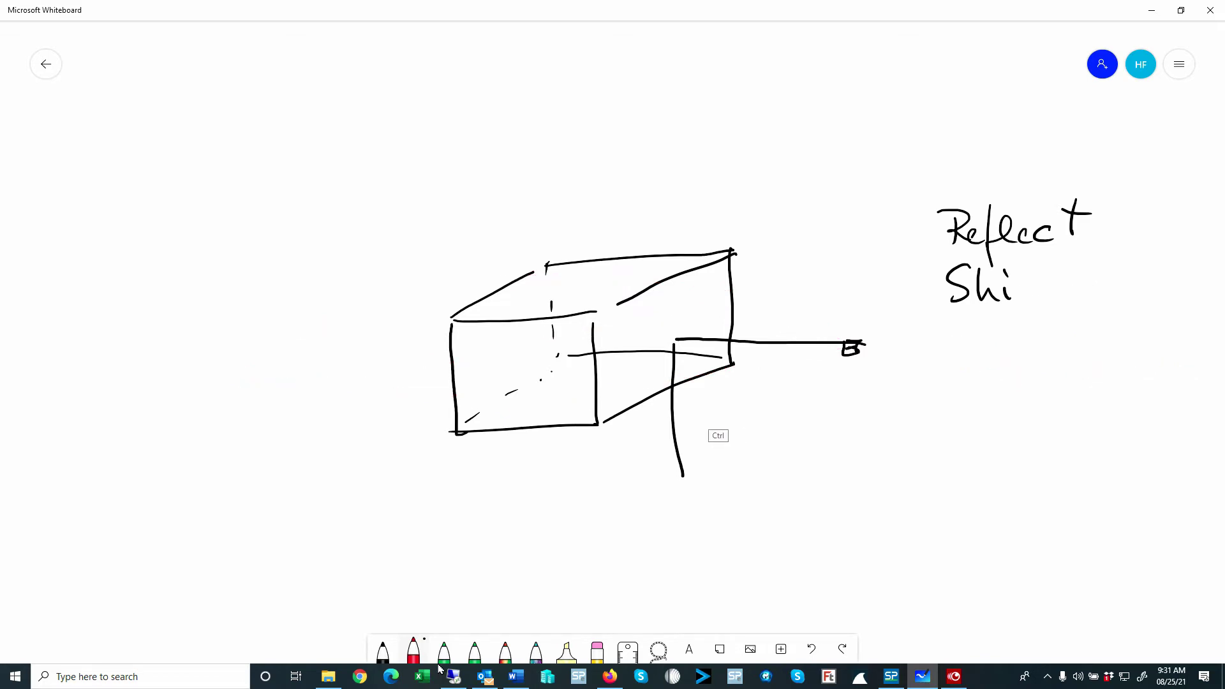
key("ctrl+z")
key("ctrl+z")
key("ctrl+z")
key("ctrl+z")
key("ctrl+z")
key("ctrl+z")
key("ctrl+z")
key("ctrl+z")
key("ctrl+z")
key("ctrl+z")
key("ctrl+z")
key("ctrl+z")
key("ctrl+z")
key("ctrl+z")
key("ctrl+z")
key("ctrl+z")
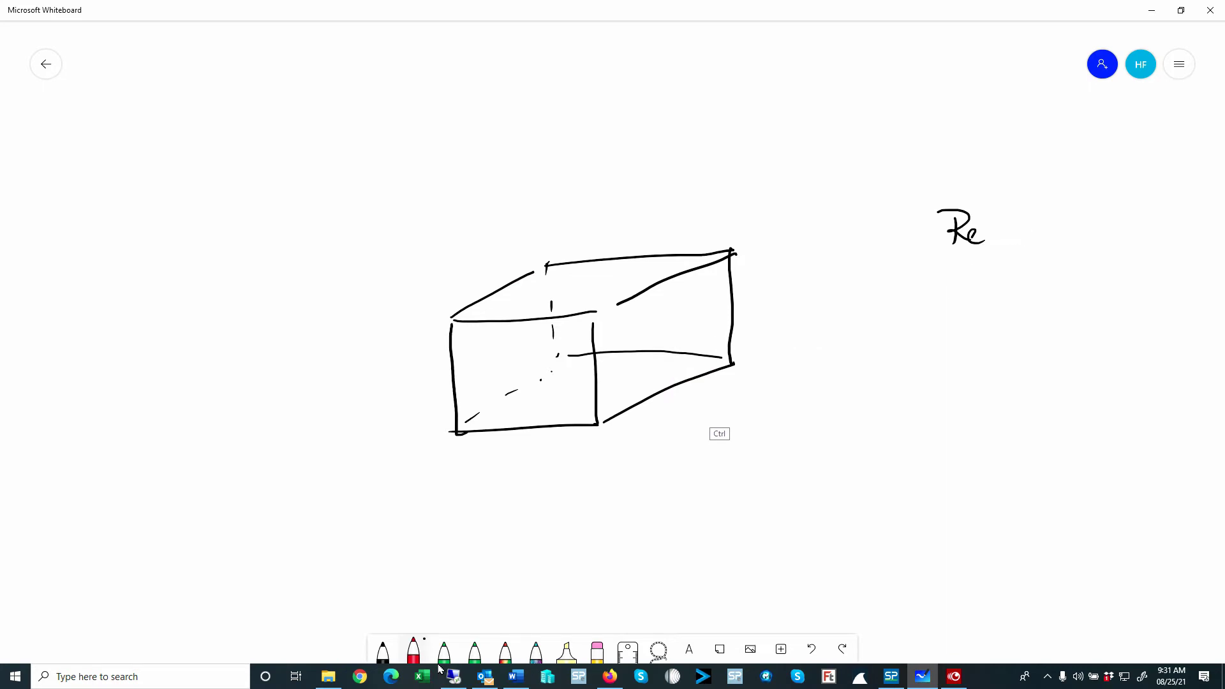
key("ctrl+z")
Step: Outline the box's side wall in red and label it "Lw Sound Power Level" with a leader line
mouse_move(593, 315)
left_mouse_down()
mouse_move(600, 428)
mouse_move(722, 363)
left_mouse_up()
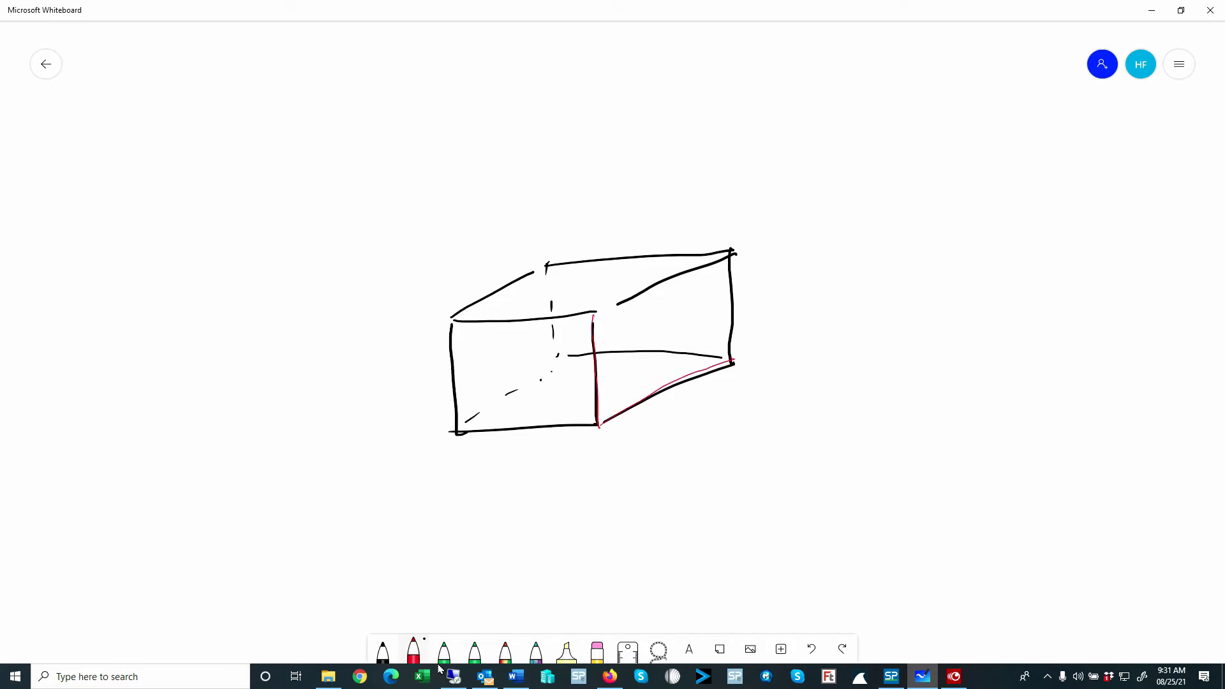
mouse_move(594, 310)
left_mouse_down()
mouse_move(730, 255)
mouse_move(727, 359)
left_mouse_up()
mouse_move(725, 305)
left_mouse_down()
mouse_move(923, 241)
mouse_move(926, 261)
left_mouse_up()
left_click_drag(952, 250, 997, 260)
mouse_move(1009, 249)
left_mouse_down()
mouse_move(1004, 260)
mouse_move(1024, 259)
left_mouse_up()
mouse_move(1039, 231)
left_mouse_down()
mouse_move(1039, 260)
mouse_move(1038, 237)
mouse_move(1058, 243)
left_mouse_up()
mouse_move(1070, 241)
left_mouse_down()
mouse_move(1078, 253)
mouse_move(1104, 240)
mouse_move(1146, 252)
mouse_move(1189, 237)
mouse_move(1210, 254)
left_mouse_up()
Step: Handwrite "L'w dB/m²" beneath the sound power level label
mouse_move(842, 282)
left_mouse_down()
mouse_move(876, 329)
mouse_move(930, 311)
left_mouse_up()
mouse_move(949, 284)
left_mouse_down()
mouse_move(949, 312)
mouse_move(961, 314)
left_mouse_up()
mouse_move(955, 282)
left_mouse_down()
mouse_move(974, 280)
mouse_move(965, 308)
left_mouse_up()
mouse_move(991, 288)
left_mouse_down()
mouse_move(977, 327)
mouse_move(1032, 333)
mouse_move(1059, 307)
left_mouse_up()
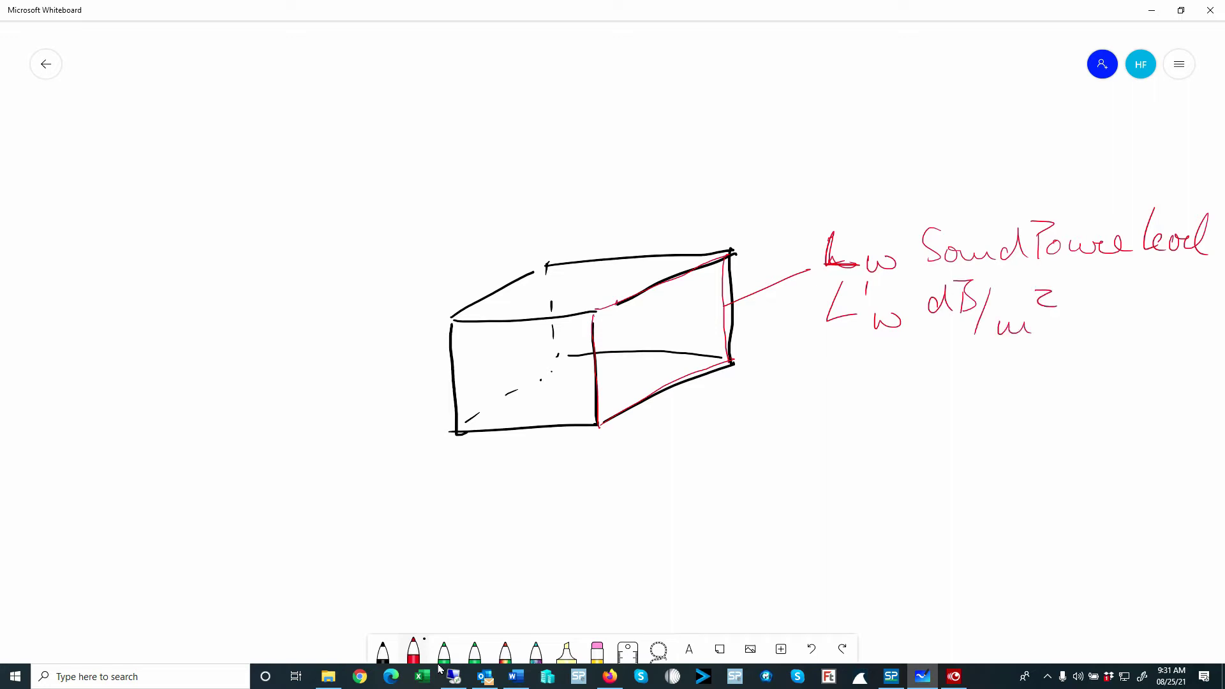
Step: Hatch the red-outlined side wall with diagonal strokes
left_click_drag(617, 304, 602, 352)
left_click_drag(655, 293, 624, 394)
left_click_drag(688, 287, 664, 383)
left_click_drag(718, 327, 701, 360)
left_click_drag(721, 332, 717, 367)
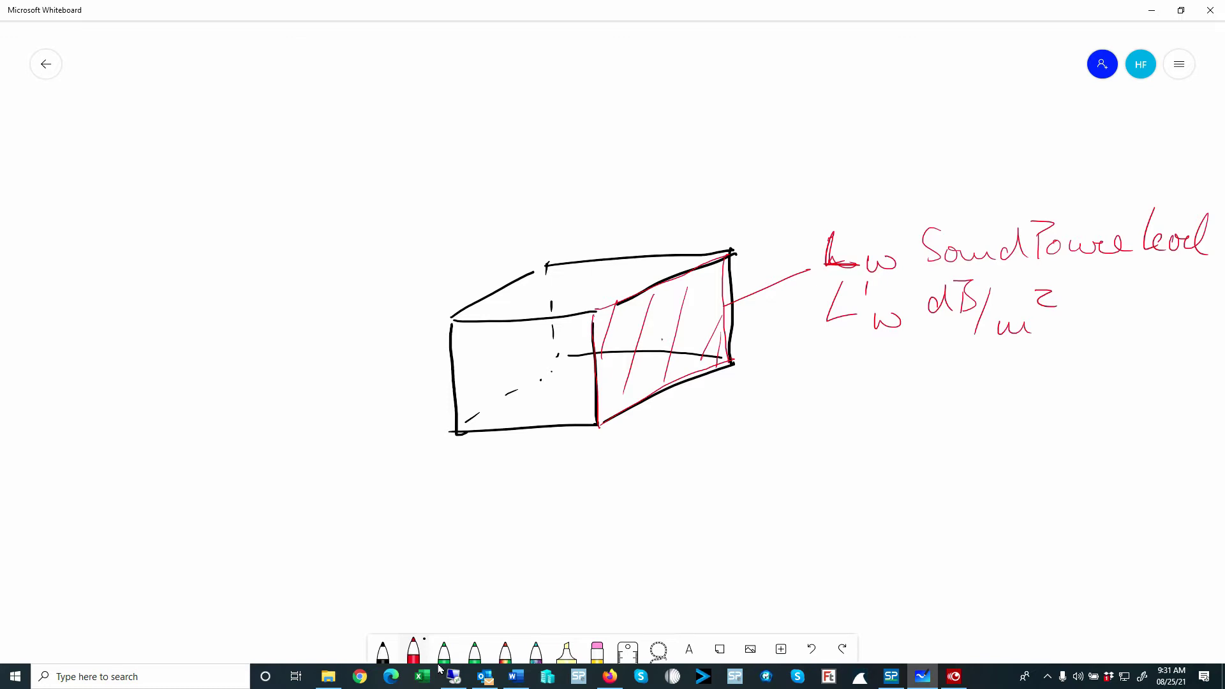
Step: Draw two densely hatched openings on the side wall, one at its base and one near its upper edge
mouse_move(664, 382)
left_mouse_down()
mouse_move(663, 337)
mouse_move(688, 328)
mouse_move(690, 377)
left_mouse_up()
left_click_drag(660, 334, 681, 378)
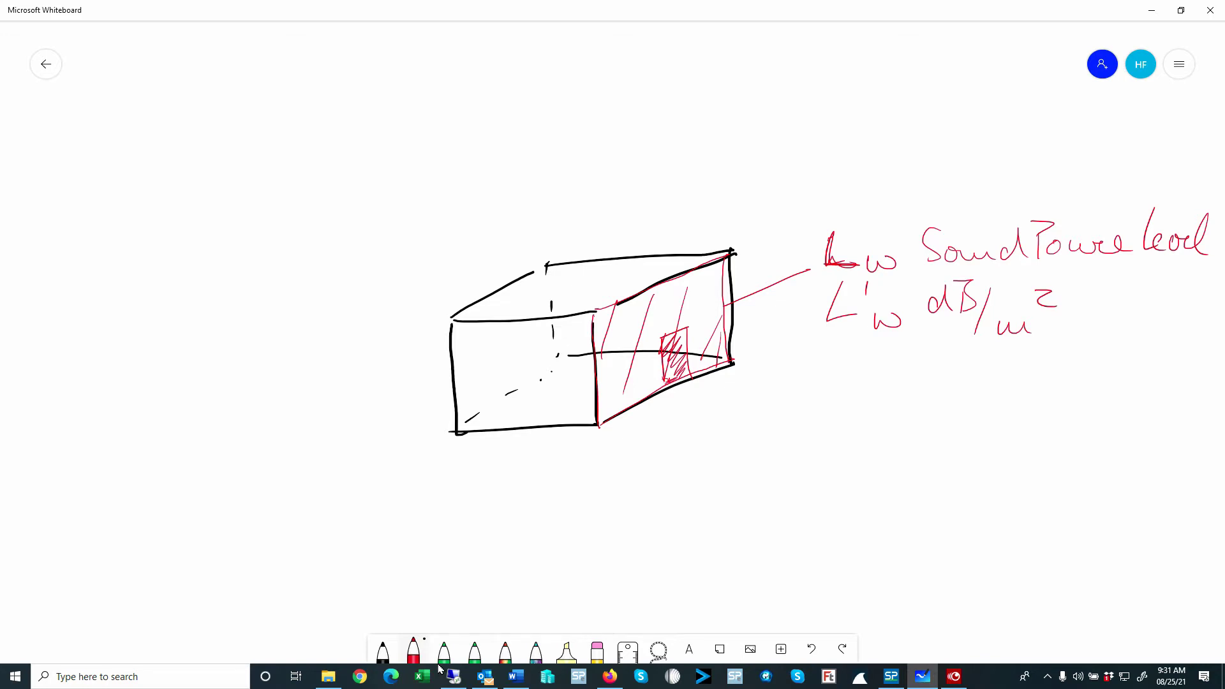
mouse_move(683, 290)
left_mouse_down()
mouse_move(715, 300)
mouse_move(714, 281)
mouse_move(695, 290)
mouse_move(707, 294)
left_mouse_up()
Step: Number the sound power notes with a circled 1 and write a circled 2 with "Lp Interior Level" below them
left_click_drag(850, 168, 849, 190)
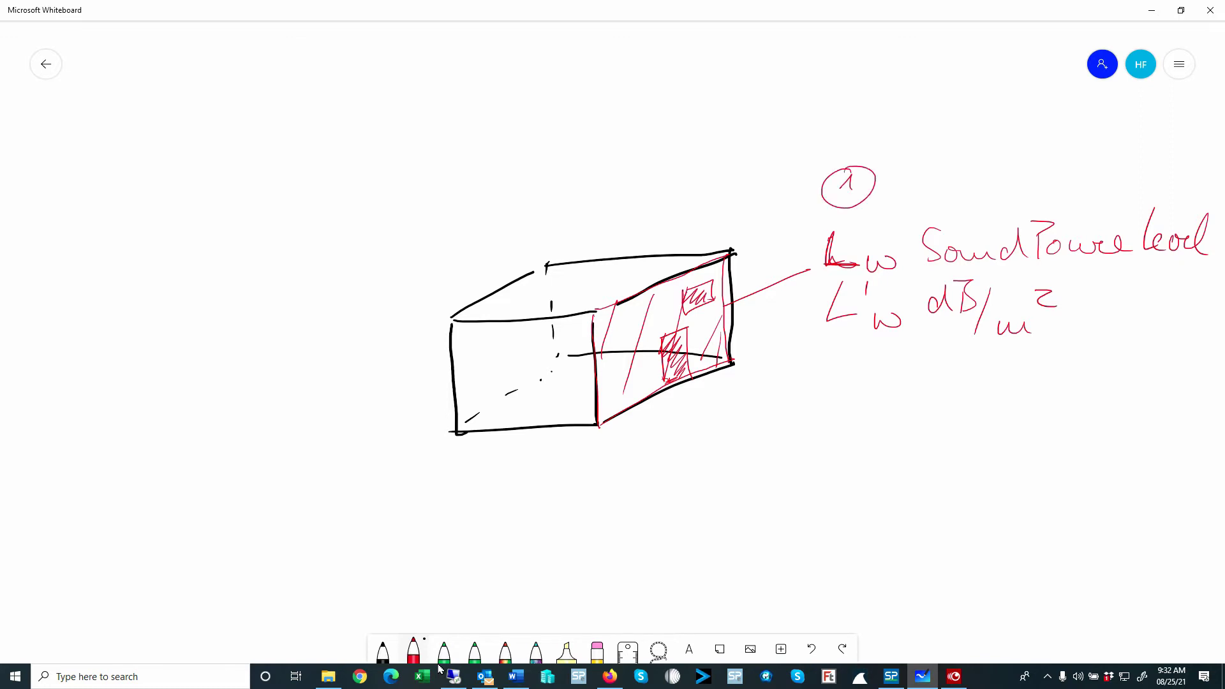
mouse_move(827, 381)
left_mouse_down()
mouse_move(829, 395)
mouse_move(851, 396)
left_mouse_up()
mouse_move(844, 367)
left_mouse_down()
mouse_move(818, 409)
mouse_move(845, 369)
mouse_move(889, 402)
mouse_move(910, 400)
left_mouse_up()
mouse_move(924, 390)
left_mouse_down()
mouse_move(925, 406)
mouse_move(925, 384)
left_mouse_up()
left_click_drag(924, 384, 926, 394)
mouse_move(972, 359)
left_mouse_down()
mouse_move(991, 393)
mouse_move(1009, 387)
left_mouse_up()
left_click_drag(1023, 353, 1027, 373)
left_click_drag(1029, 380, 1062, 383)
left_click_drag(1072, 374, 1130, 383)
left_click_drag(1133, 367, 1157, 377)
mouse_move(1172, 344)
left_mouse_down()
mouse_move(1163, 378)
mouse_move(1188, 382)
left_mouse_up()
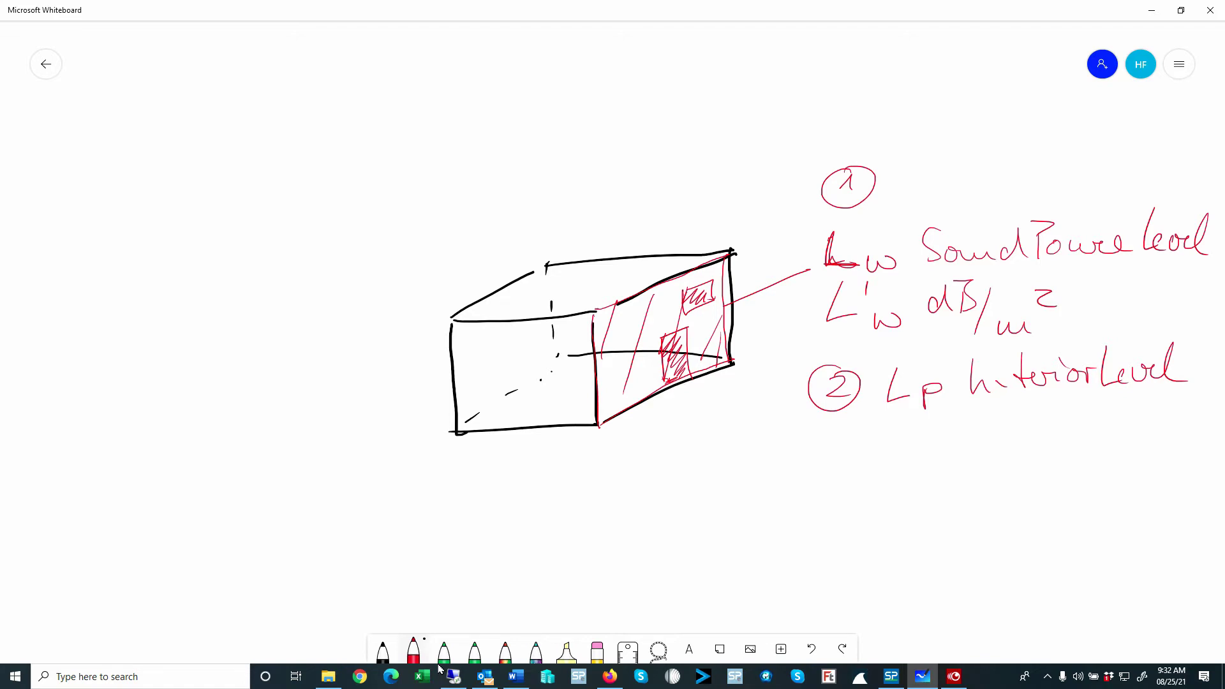
Step: Underline "Lp" in the second note and write "Lp" inside the box
left_click_drag(879, 413, 938, 409)
mouse_move(540, 353)
left_mouse_down()
mouse_move(548, 378)
mouse_move(561, 377)
left_mouse_up()
Step: Sketch a wall section away from the box with a point labelled "Lp" and an arrow passing through the wall
left_click_drag(167, 313, 187, 464)
mouse_move(166, 313)
left_mouse_down()
mouse_move(213, 442)
mouse_move(192, 461)
left_mouse_up()
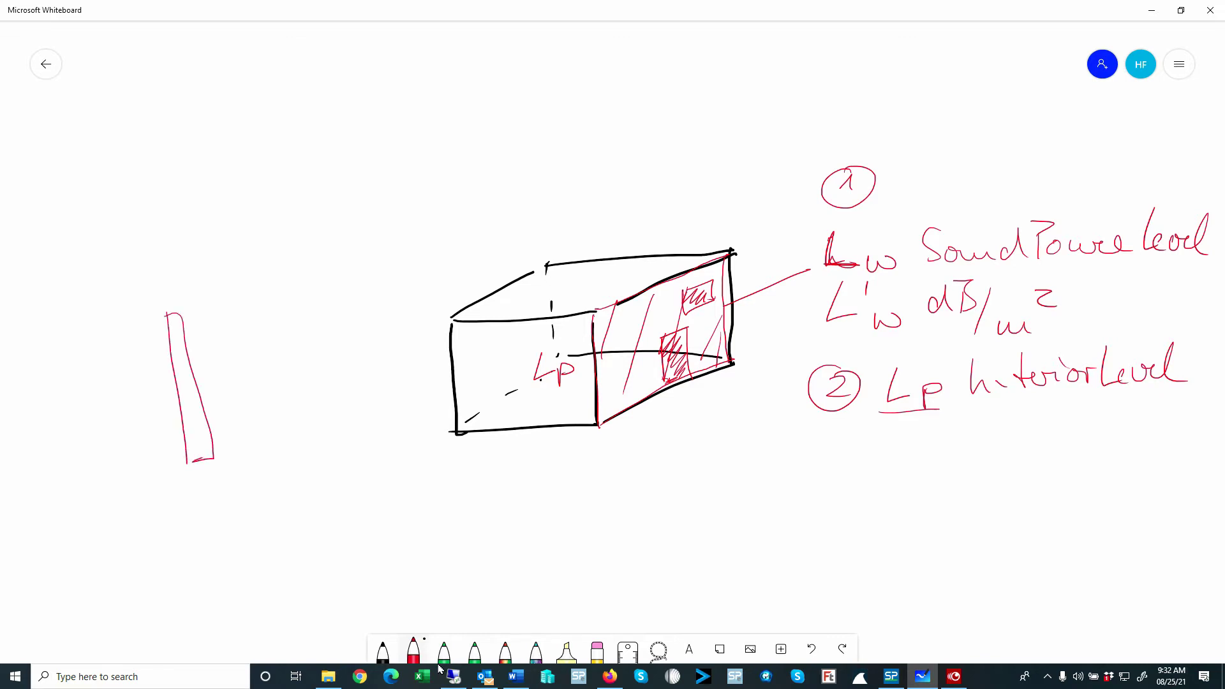
left_click_drag(115, 393, 125, 396)
left_click_drag(89, 339, 105, 365)
mouse_move(112, 353)
left_mouse_down()
mouse_move(113, 373)
mouse_move(240, 379)
left_mouse_up()
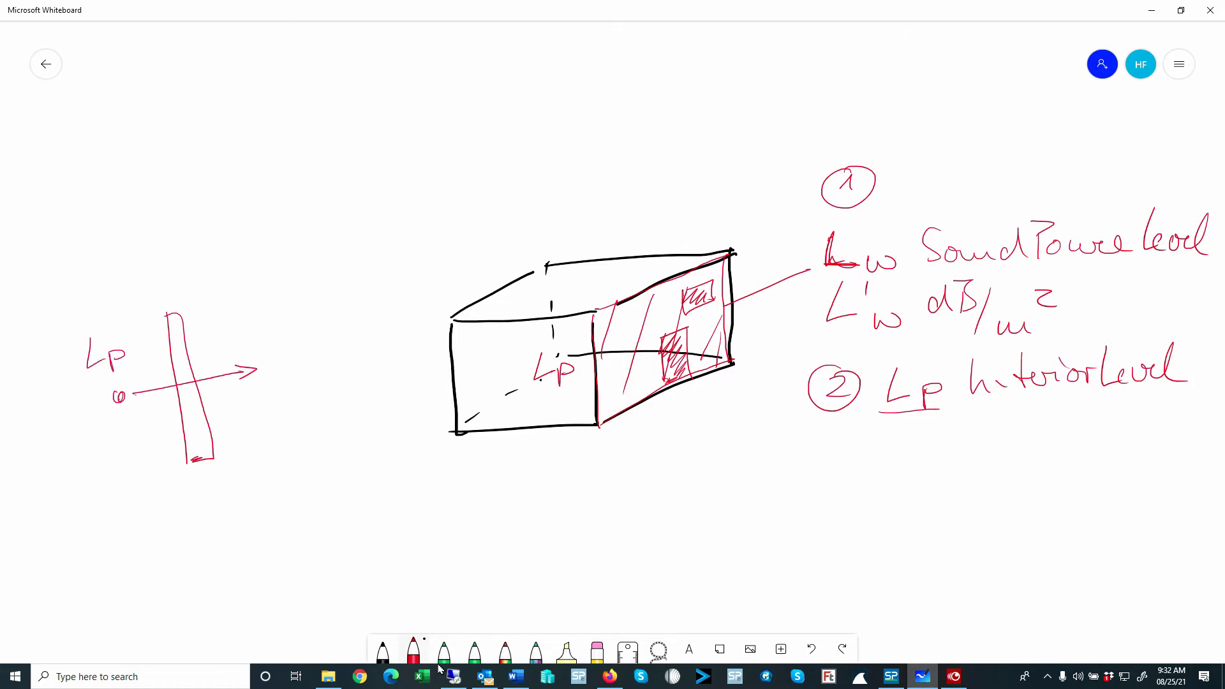
Step: Label the wall section with "TL" and "C" and add an outgoing arrow marked "L'w"
mouse_move(194, 327)
left_mouse_down()
mouse_move(182, 345)
mouse_move(213, 299)
left_mouse_up()
left_click_drag(215, 304, 218, 324)
left_click_drag(113, 393, 119, 401)
left_click_drag(140, 298, 119, 315)
mouse_move(206, 401)
left_mouse_down()
mouse_move(238, 387)
mouse_move(311, 402)
mouse_move(327, 387)
mouse_move(297, 371)
left_mouse_up()
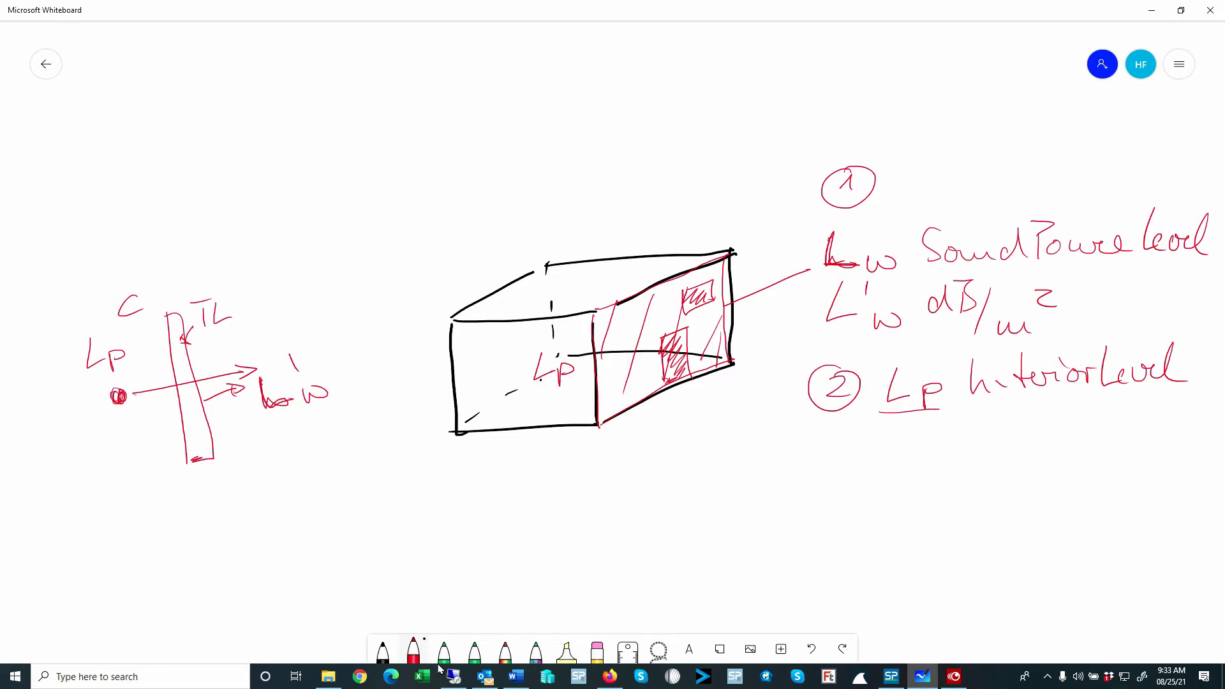
Step: Write the equation "L'w = Lp - TL + C" under the second note, with "(R)" beneath TL
mouse_move(850, 433)
left_mouse_down()
mouse_move(839, 457)
mouse_move(855, 466)
mouse_move(882, 466)
mouse_move(890, 450)
left_mouse_up()
mouse_move(878, 420)
left_mouse_down()
mouse_move(878, 438)
mouse_move(959, 457)
mouse_move(968, 476)
left_mouse_up()
mouse_move(959, 450)
left_mouse_down()
mouse_move(973, 447)
mouse_move(968, 462)
left_mouse_up()
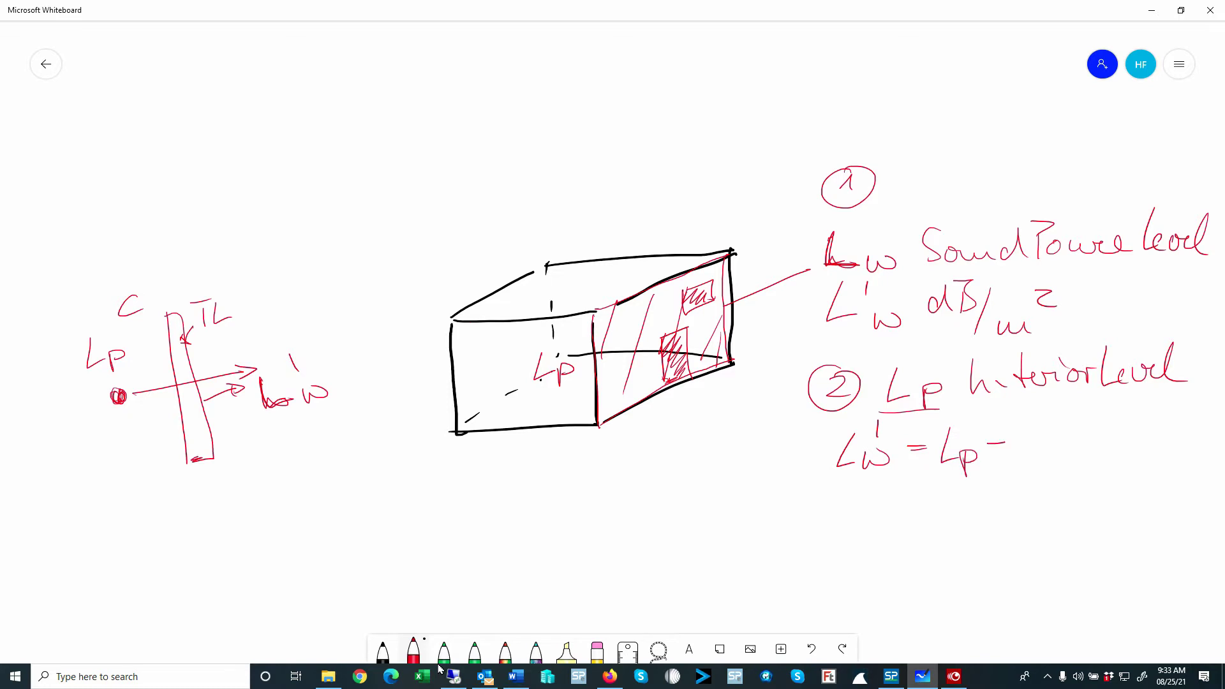
mouse_move(1020, 423)
left_mouse_down()
mouse_move(1021, 455)
mouse_move(1034, 421)
left_mouse_up()
mouse_move(1035, 423)
left_mouse_down()
mouse_move(1035, 451)
mouse_move(1052, 448)
mouse_move(1026, 483)
left_mouse_up()
mouse_move(1014, 461)
left_mouse_down()
mouse_move(1031, 463)
mouse_move(1020, 488)
mouse_move(1046, 487)
left_mouse_up()
left_click_drag(1115, 428, 1115, 442)
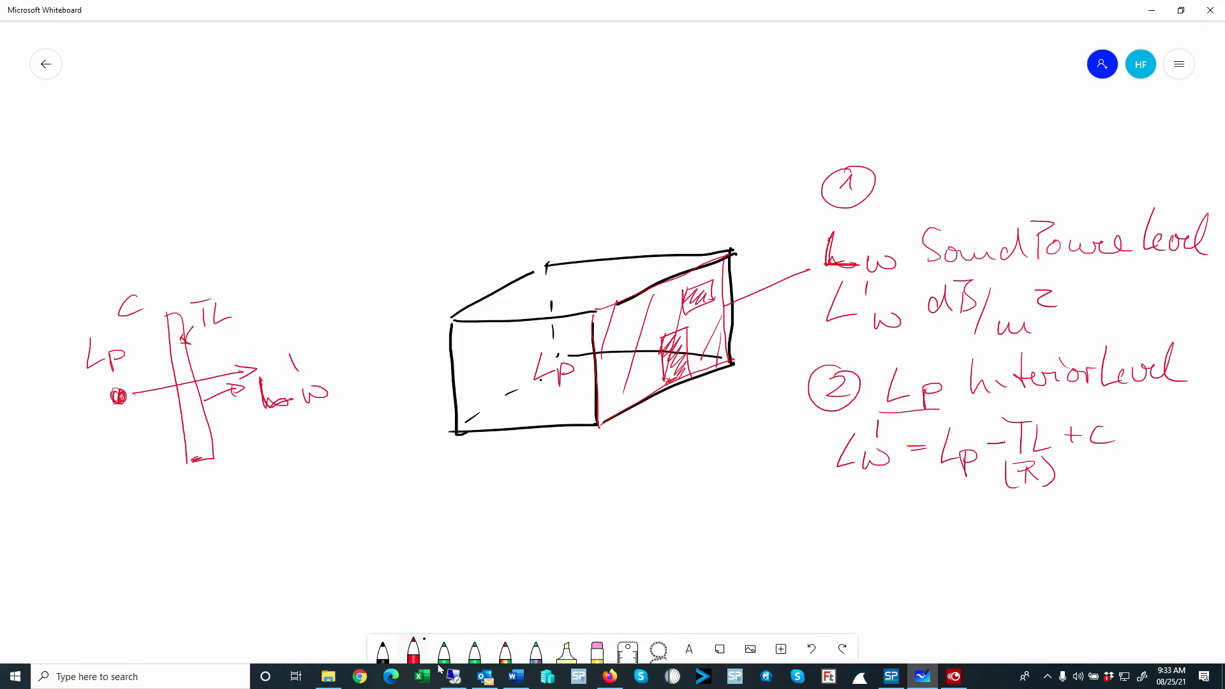
Step: Handwrite "Reverberant" and "Absorptive" beneath the C term of the equation
left_click_drag(1091, 465, 1097, 473)
left_click_drag(1096, 475, 1189, 471)
left_click_drag(1180, 459, 1204, 457)
left_click_drag(1089, 504, 1102, 503)
left_click_drag(1091, 497, 1152, 492)
mouse_move(1152, 493)
left_mouse_down()
mouse_move(1152, 510)
mouse_move(1174, 504)
left_mouse_up()
left_click_drag(1174, 496, 1202, 497)
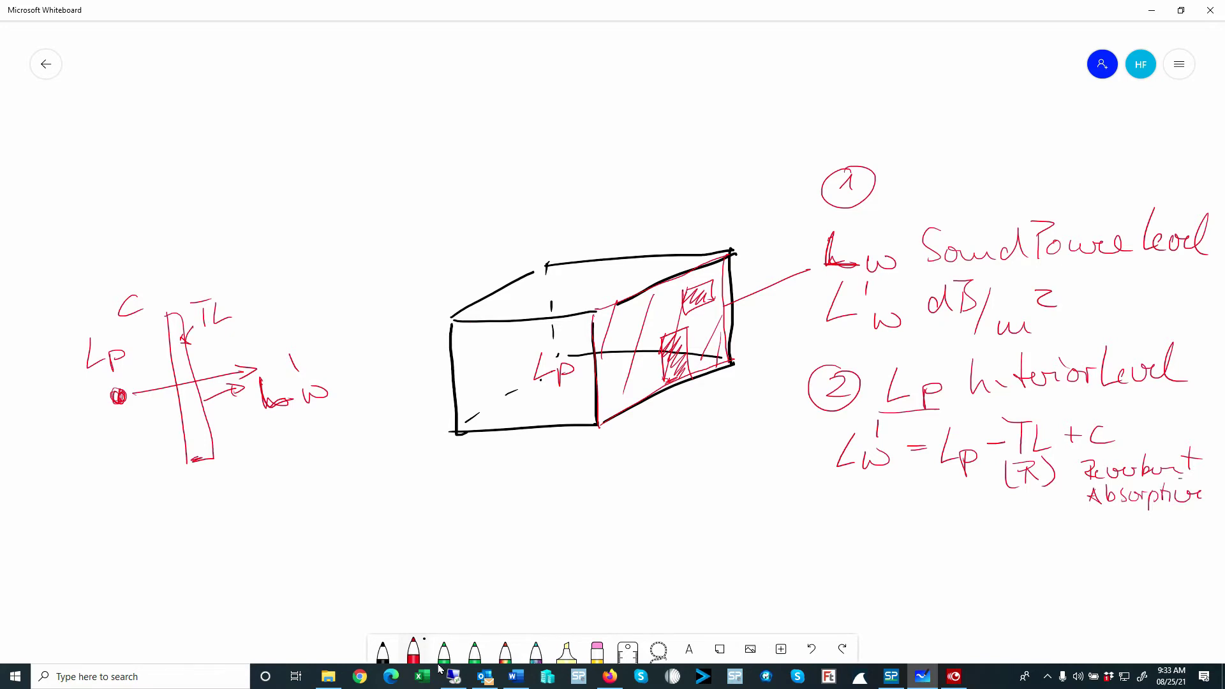
Step: Add a third note with a circled 3 reading "L Predict Indoor Level"
mouse_move(821, 512)
left_mouse_down()
mouse_move(829, 533)
mouse_move(854, 517)
mouse_move(830, 499)
mouse_move(904, 534)
left_mouse_up()
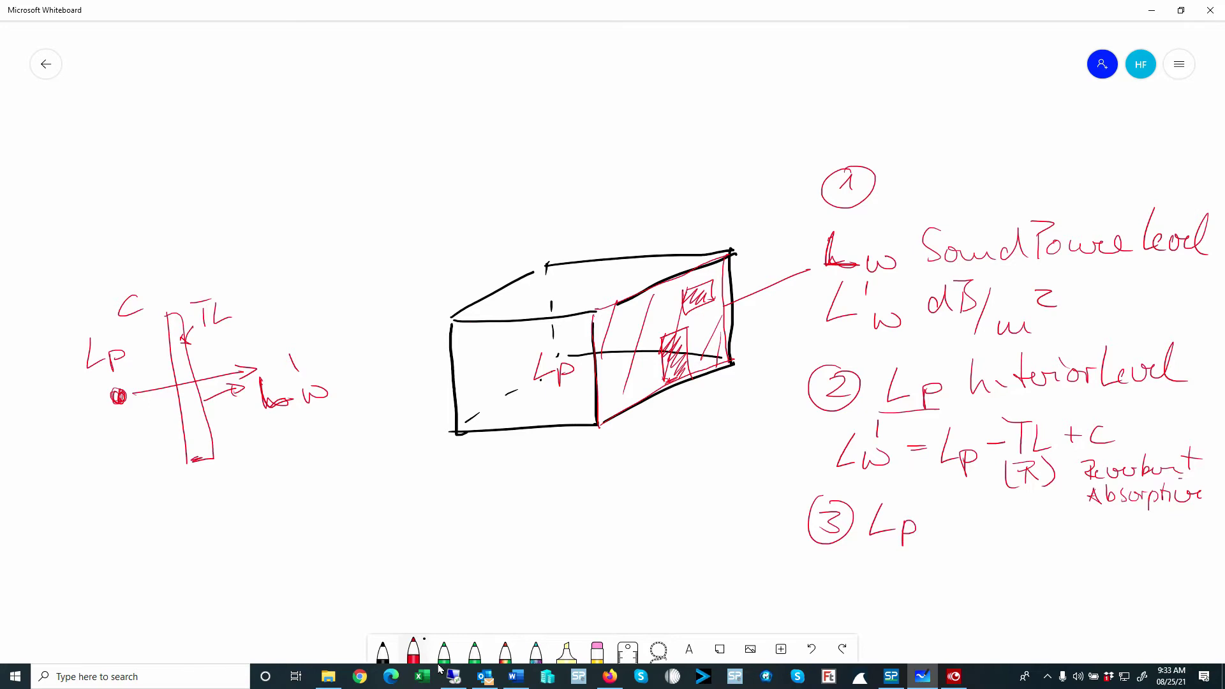
mouse_move(914, 546)
left_mouse_down()
mouse_move(946, 520)
mouse_move(958, 543)
left_mouse_up()
mouse_move(970, 535)
left_mouse_down()
mouse_move(988, 525)
mouse_move(1010, 539)
mouse_move(1040, 510)
left_mouse_up()
left_click_drag(1053, 518, 1099, 528)
mouse_move(1108, 514)
left_mouse_down()
mouse_move(1103, 539)
mouse_move(1149, 529)
left_mouse_up()
left_click_drag(1152, 534, 1184, 534)
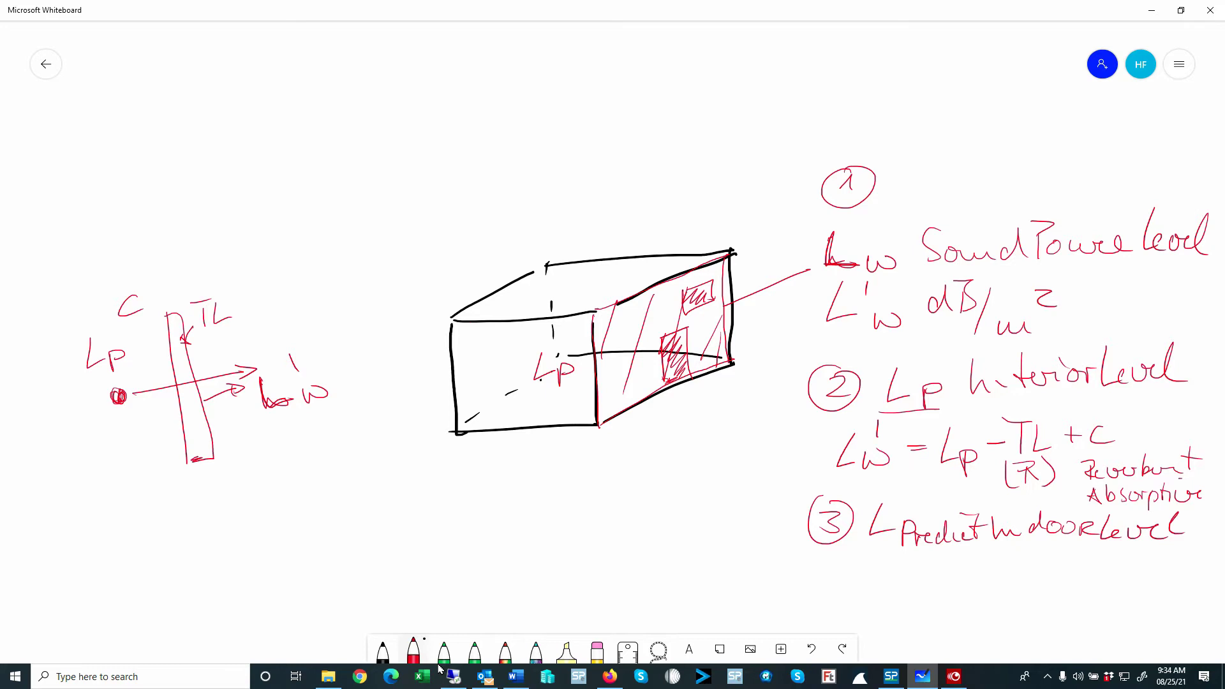
Step: Draw a small machine inside the box with sound waves radiating from it
mouse_move(515, 397)
left_mouse_down()
mouse_move(517, 416)
mouse_move(533, 397)
mouse_move(536, 412)
left_mouse_up()
mouse_move(536, 413)
left_mouse_down()
mouse_move(520, 415)
mouse_move(527, 386)
mouse_move(547, 386)
mouse_move(544, 404)
mouse_move(521, 402)
mouse_move(484, 361)
left_mouse_up()
Step: Emphasise the wall section's values: point an arrow at the Lp point, strengthen "TL" and circle "C"
left_click_drag(114, 394, 118, 400)
mouse_move(100, 446)
left_mouse_down()
mouse_move(106, 414)
mouse_move(113, 431)
left_mouse_up()
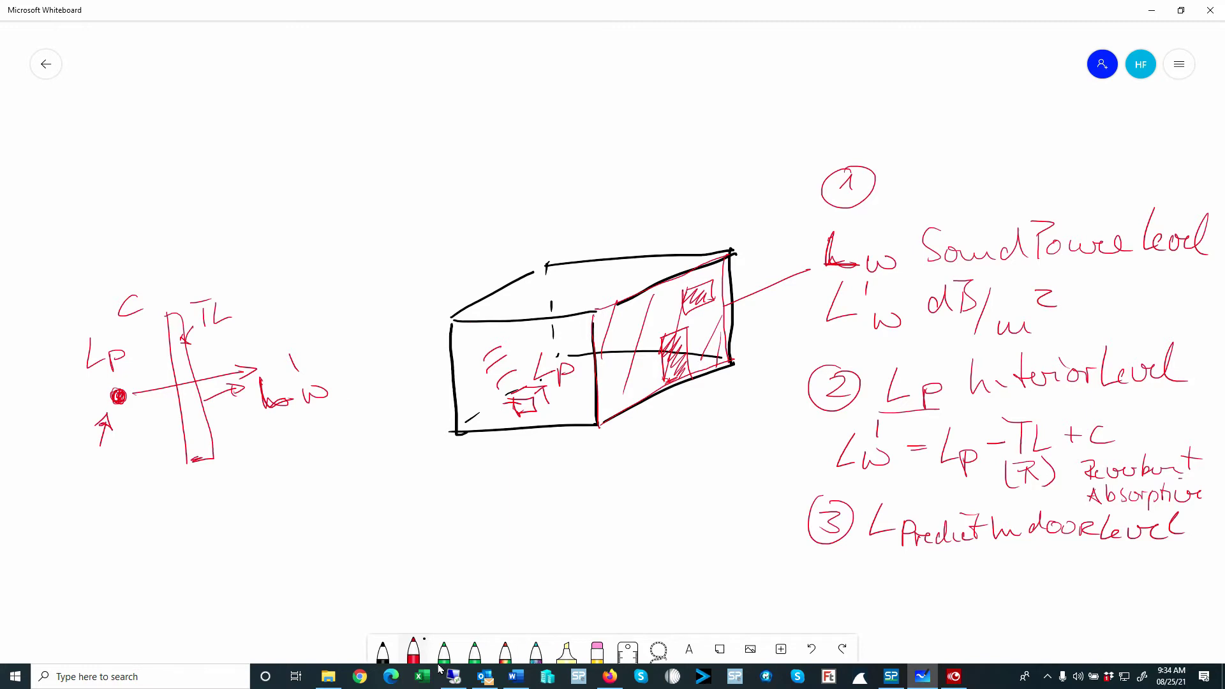
mouse_move(204, 316)
left_mouse_down()
mouse_move(203, 335)
mouse_move(216, 293)
mouse_move(230, 319)
left_mouse_up()
mouse_move(127, 279)
left_mouse_down()
mouse_move(109, 312)
mouse_move(134, 326)
mouse_move(137, 281)
left_mouse_up()
Step: Draw outward arrows from the box's end wall, its roof and both side wall openings
left_click_drag(438, 334, 379, 333)
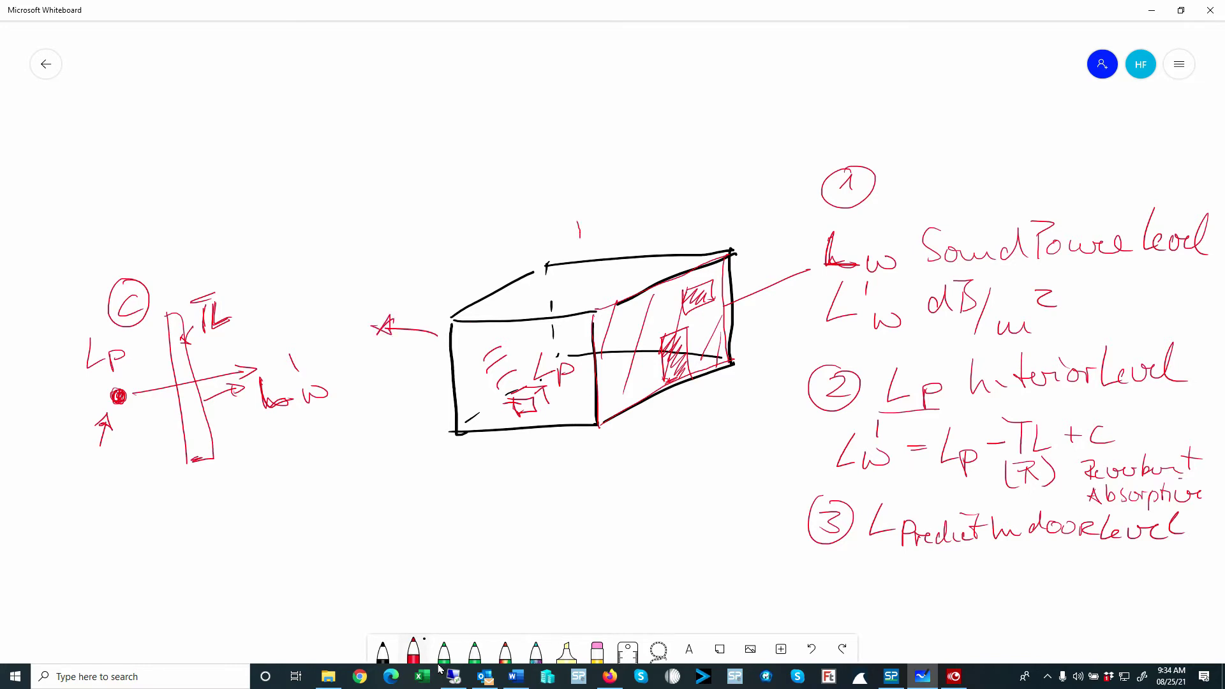
mouse_move(564, 220)
left_mouse_down()
mouse_move(569, 202)
mouse_move(572, 215)
left_mouse_up()
mouse_move(674, 359)
left_mouse_down()
mouse_move(780, 350)
mouse_move(762, 358)
left_mouse_up()
left_click_drag(715, 290, 772, 275)
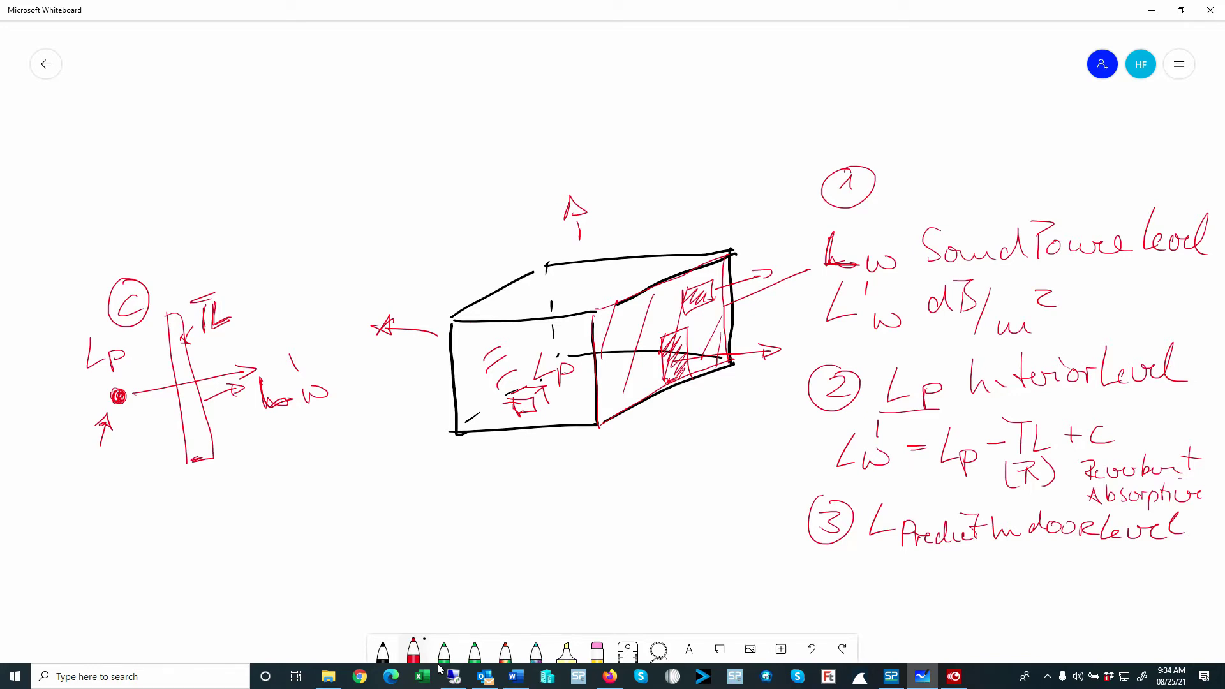
Step: Return to SoundPLAN Manager, start the Geo-Database and open the situation "004a Metal Fabrication Source Definition"
left_click(1153, 10)
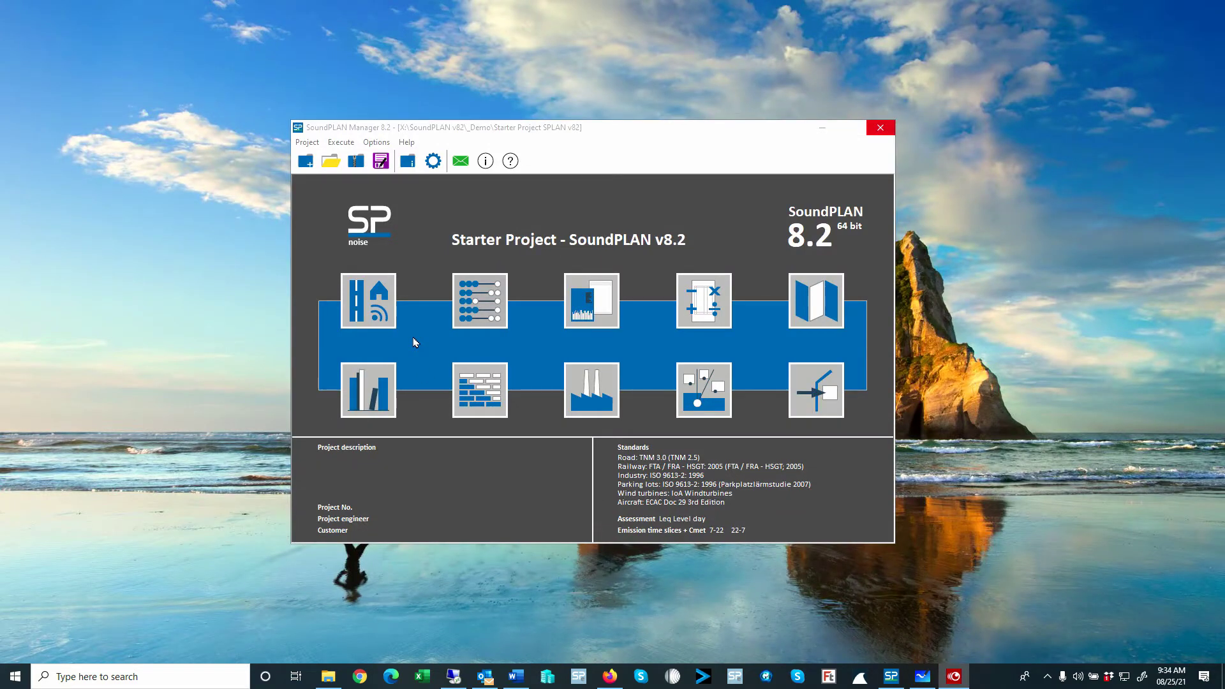
left_click(365, 305)
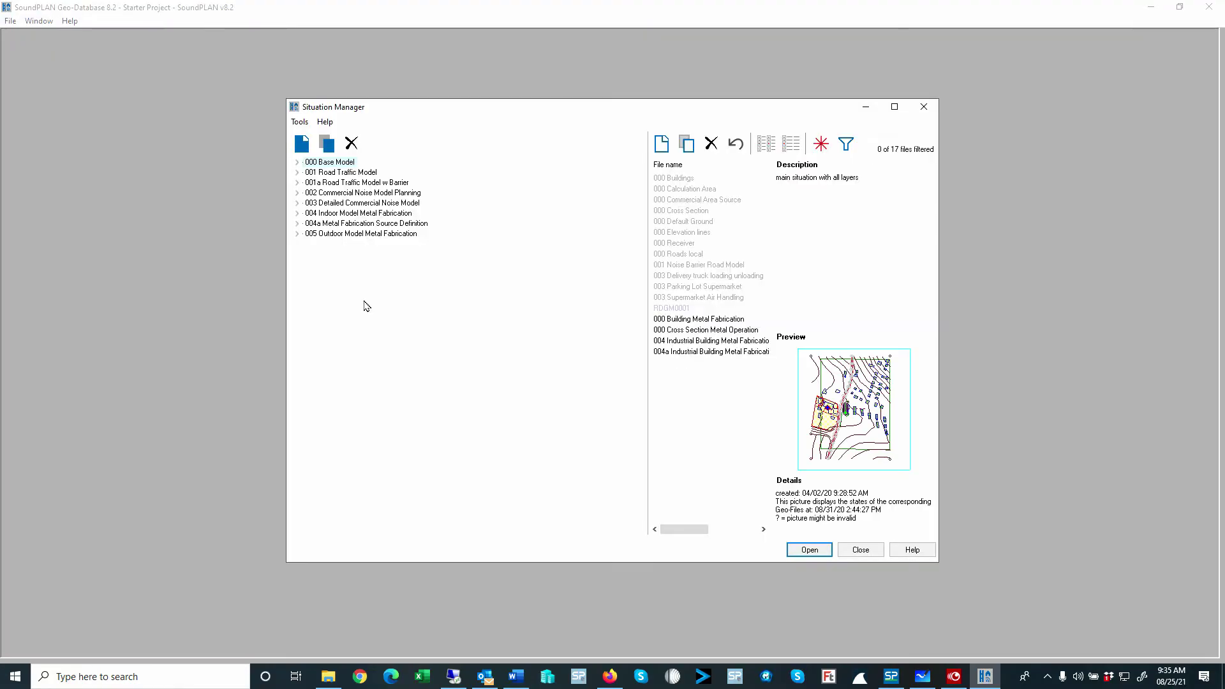
left_click(344, 224)
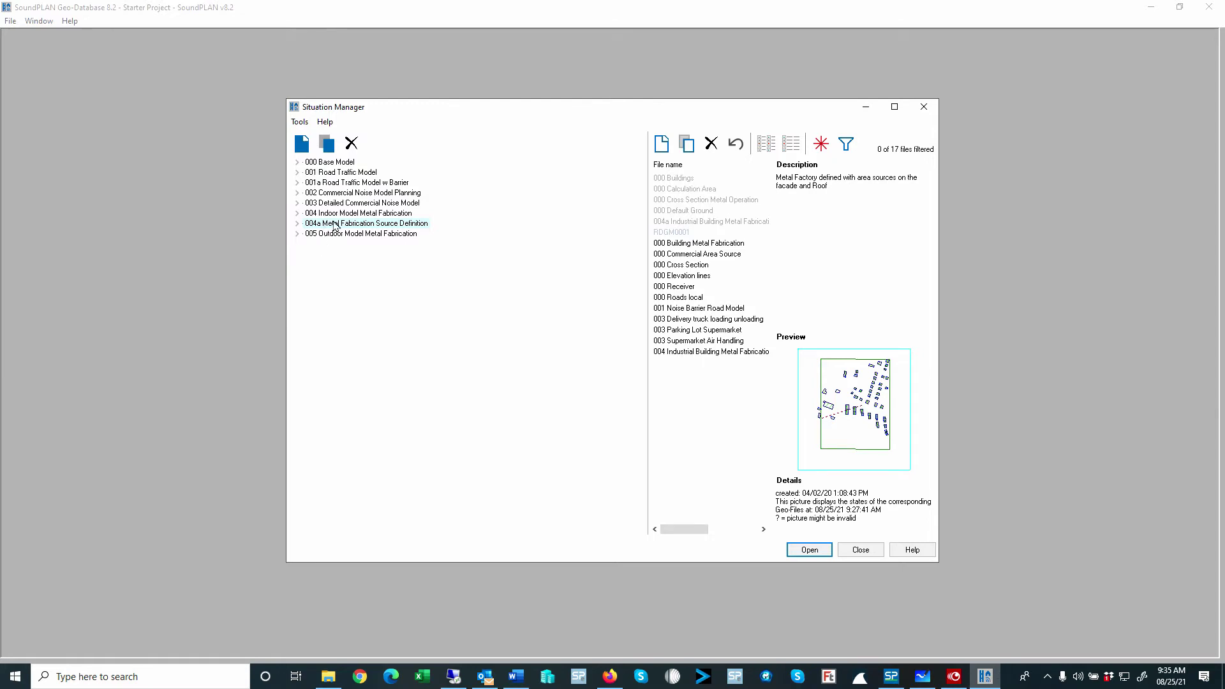
double_click(335, 225)
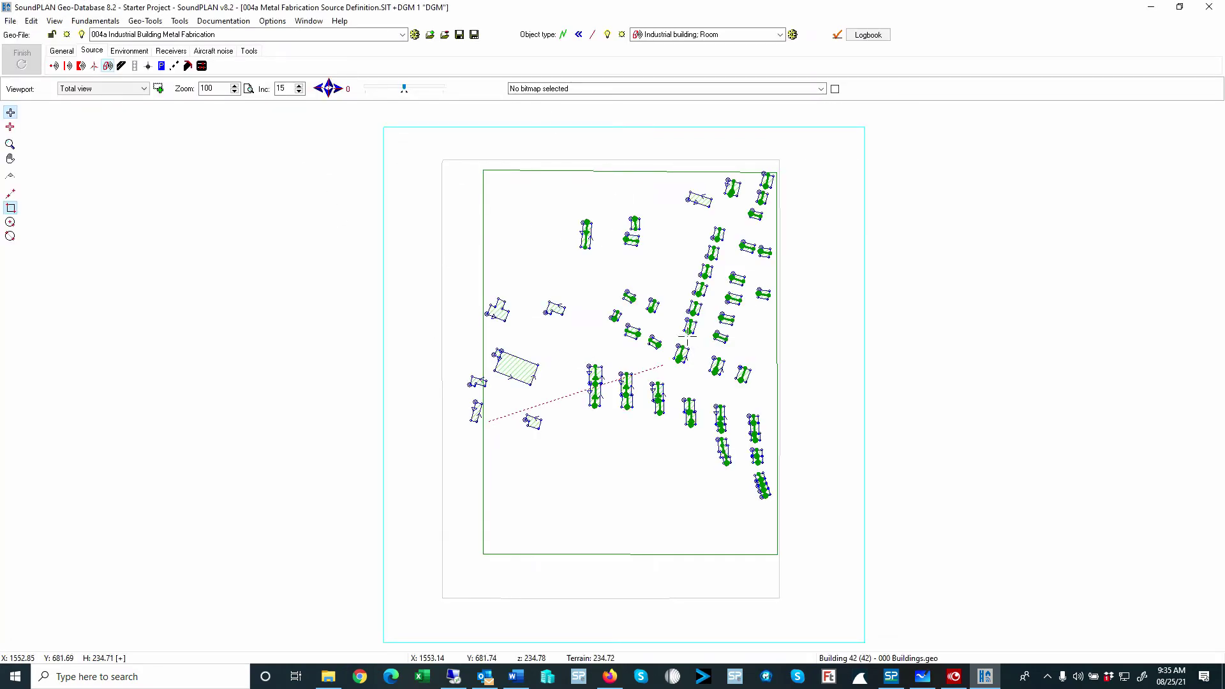
Step: Inspect the site's buildings and terrain in the 3D map from another angle, and close the map
left_click(55, 20)
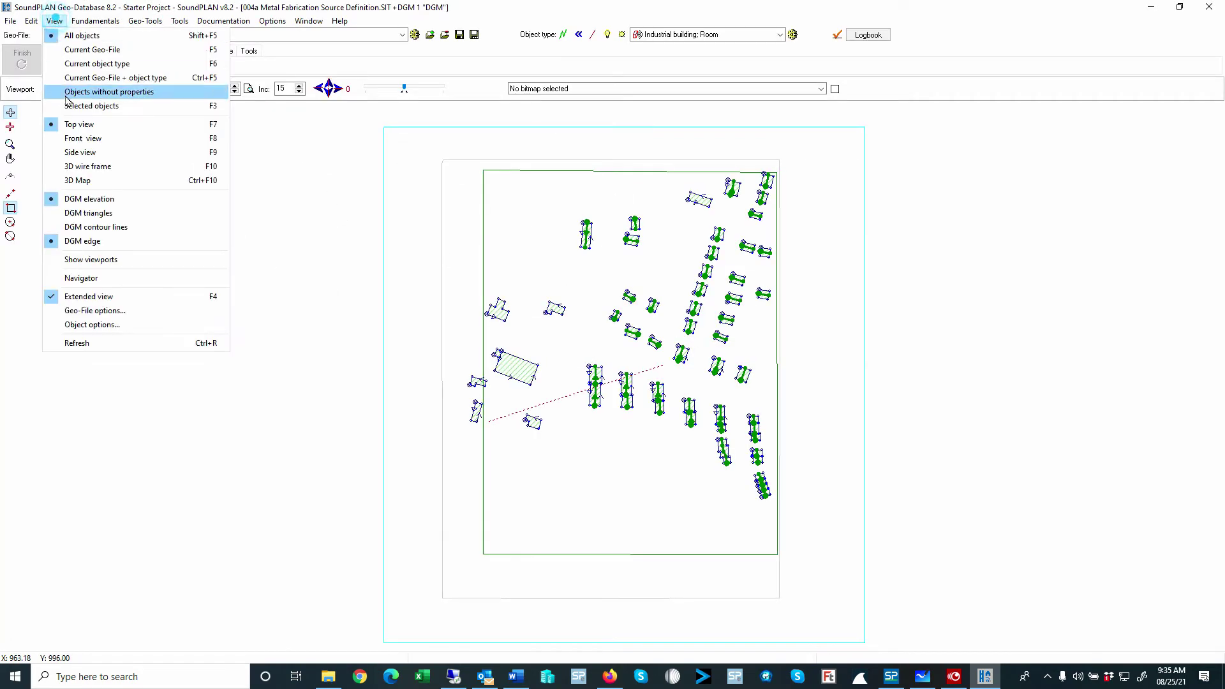
left_click(77, 180)
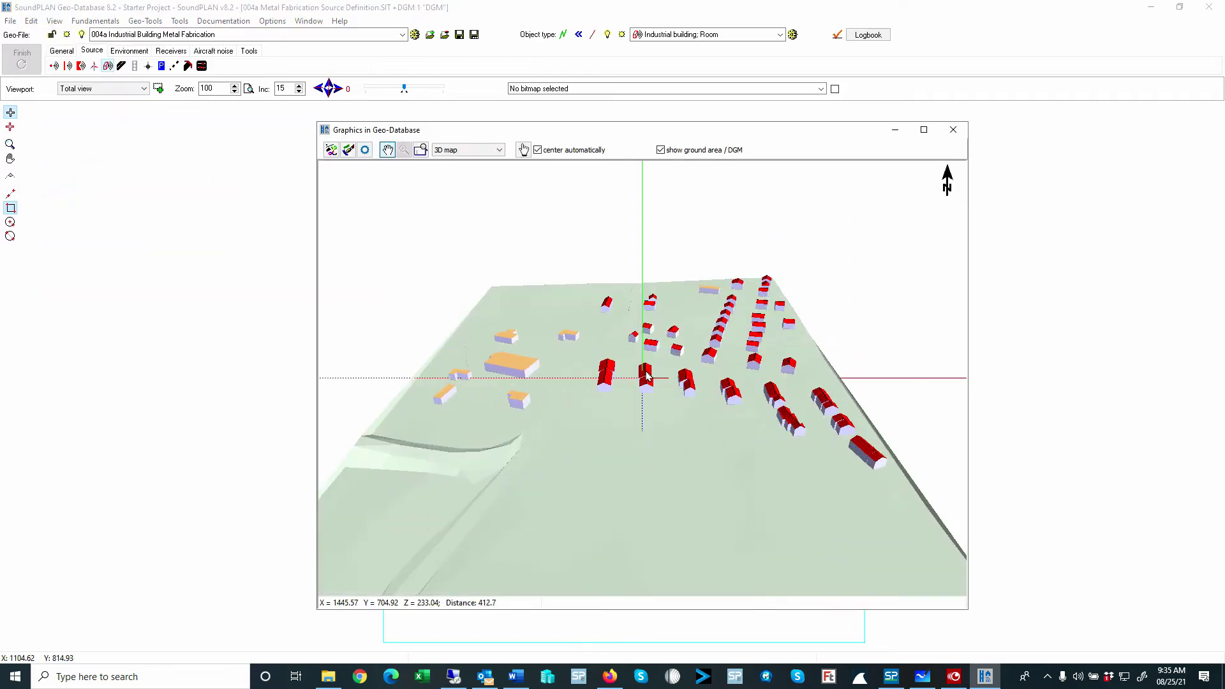
left_click_drag(566, 418, 608, 418)
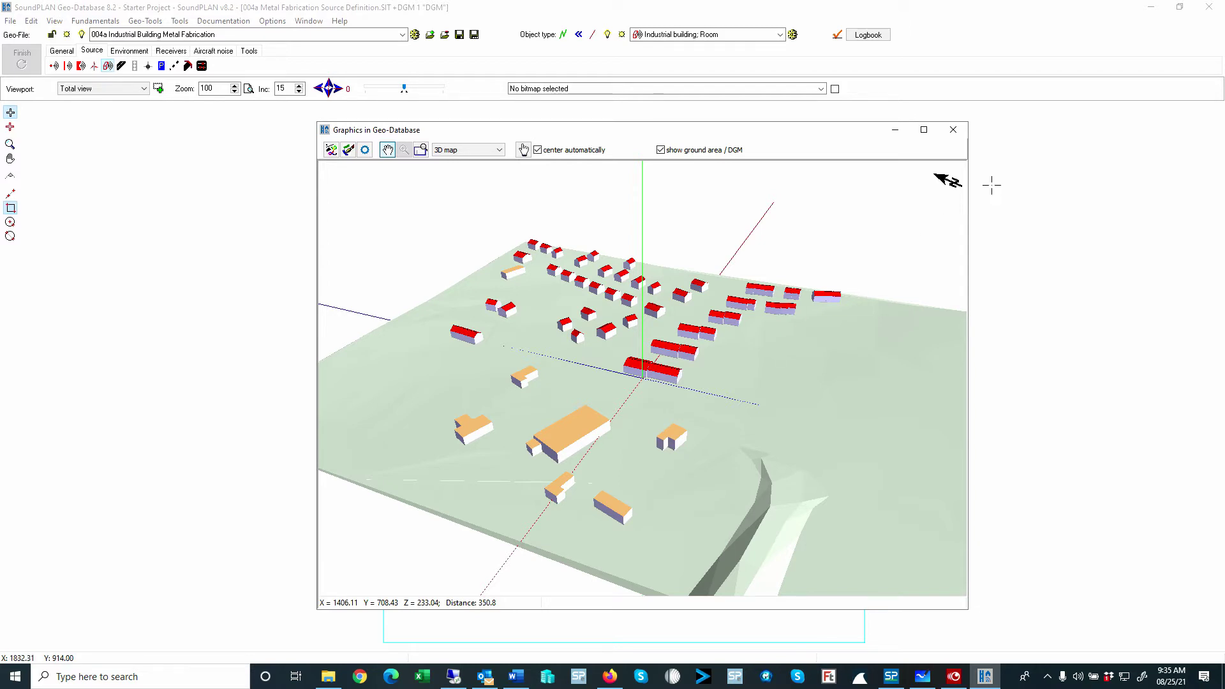
left_click(966, 129)
Step: Display the "Site map" bitmap behind the buildings and focus on the sheet metal factory
left_click(591, 90)
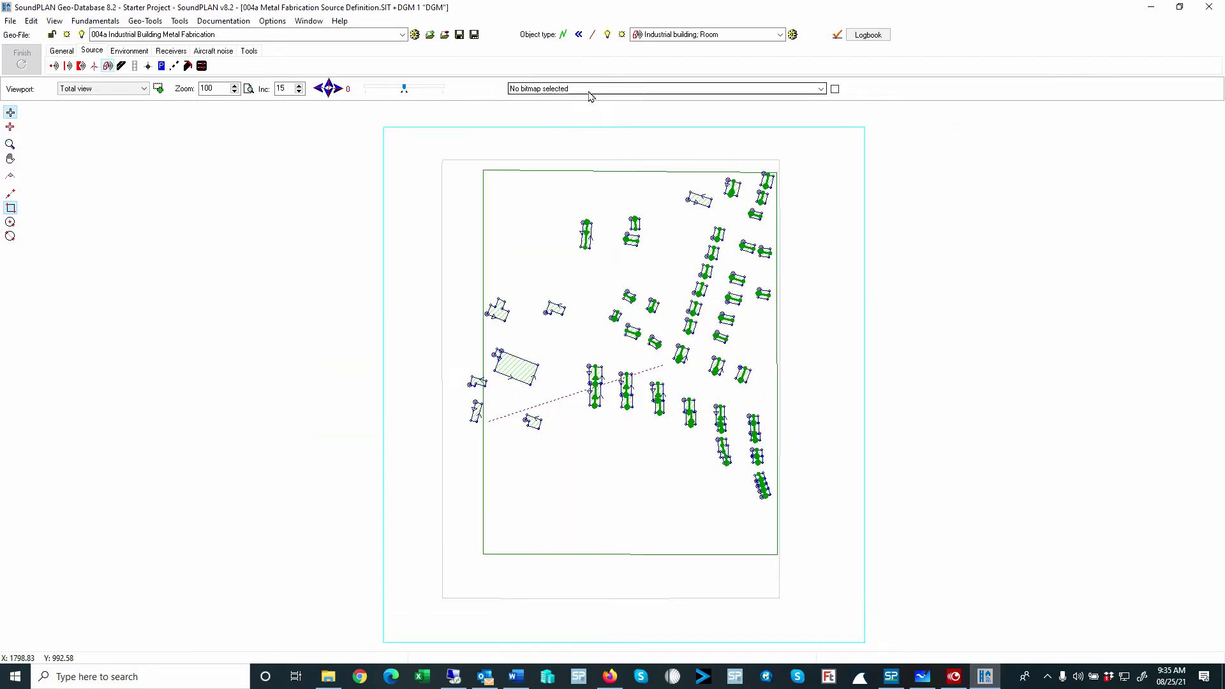
left_click(584, 107)
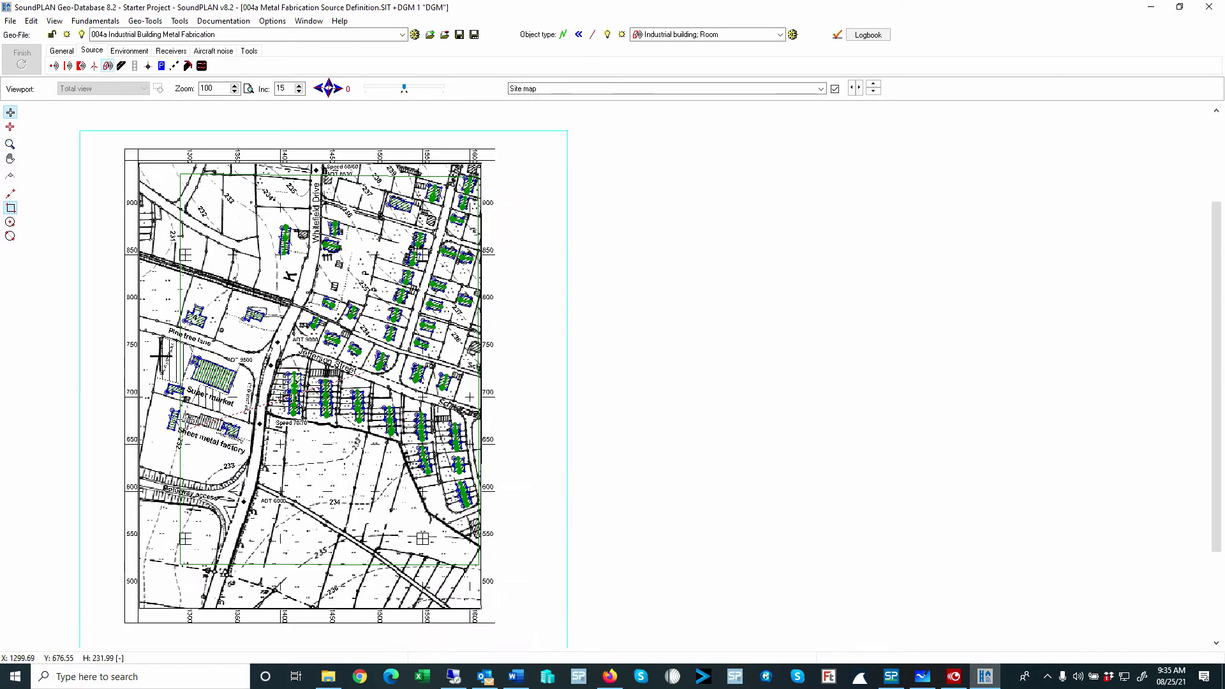
scroll(202, 420, "up", 5)
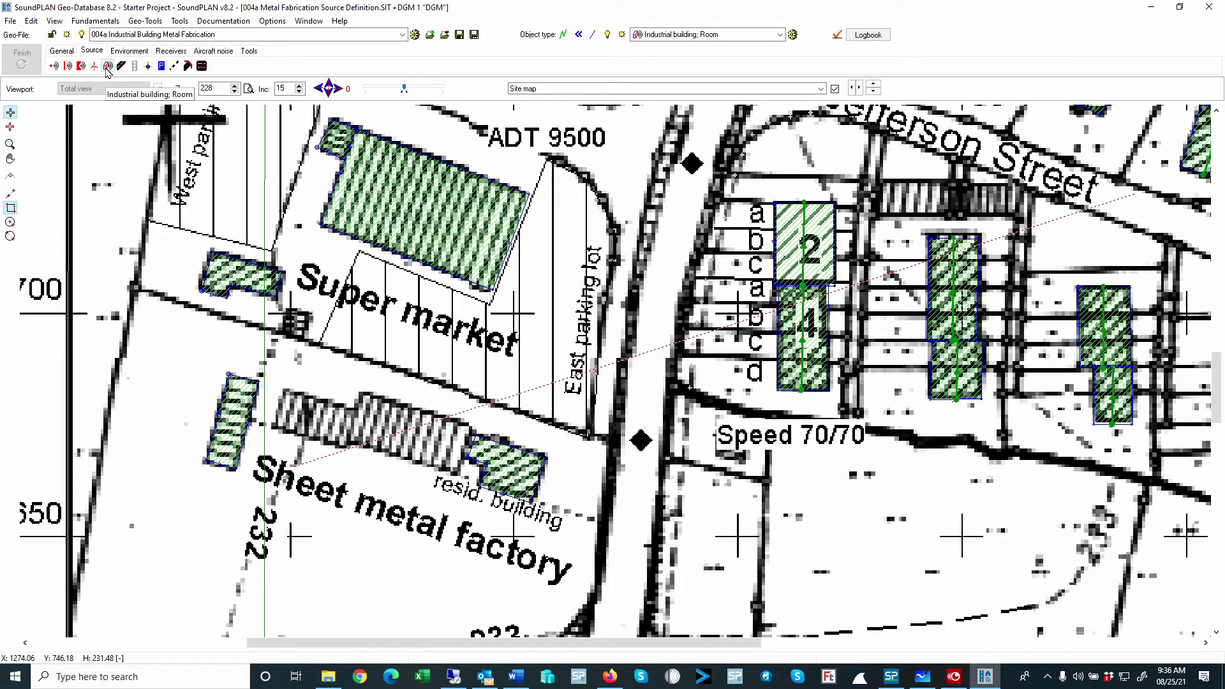
Step: Turn on right angle mode and start an industrial building at the upper corner of the sheet metal factory's larger block
left_click(266, 21)
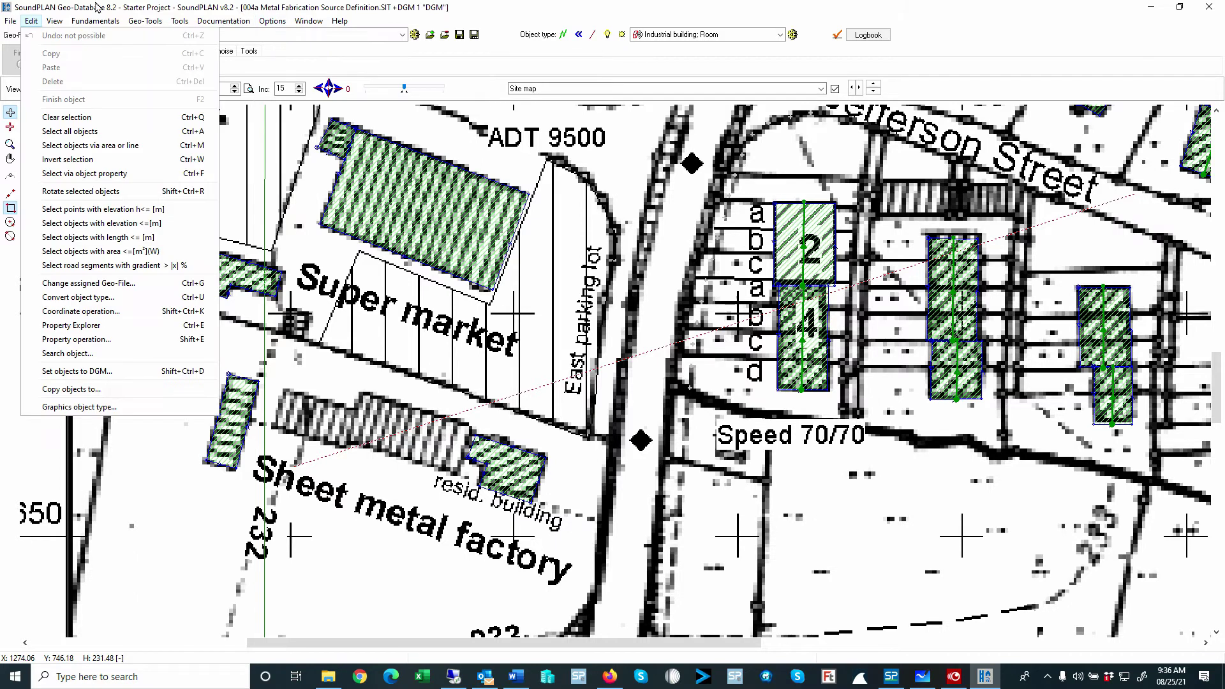
left_click(7, 153)
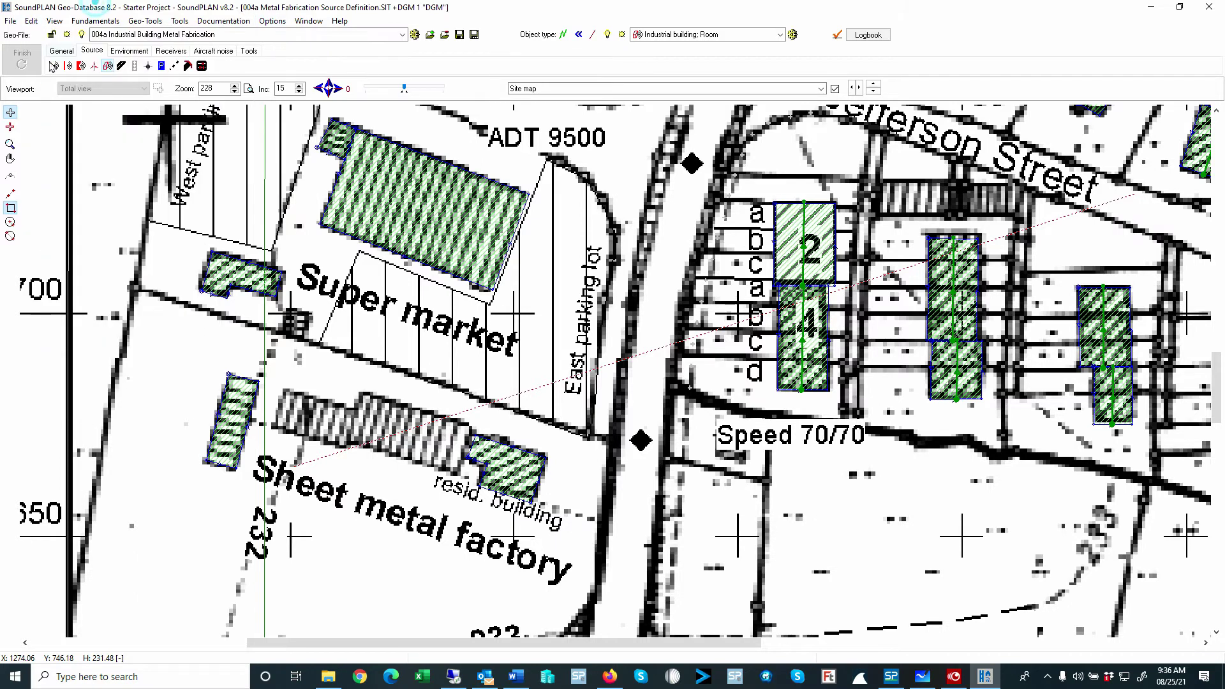
left_click(11, 182)
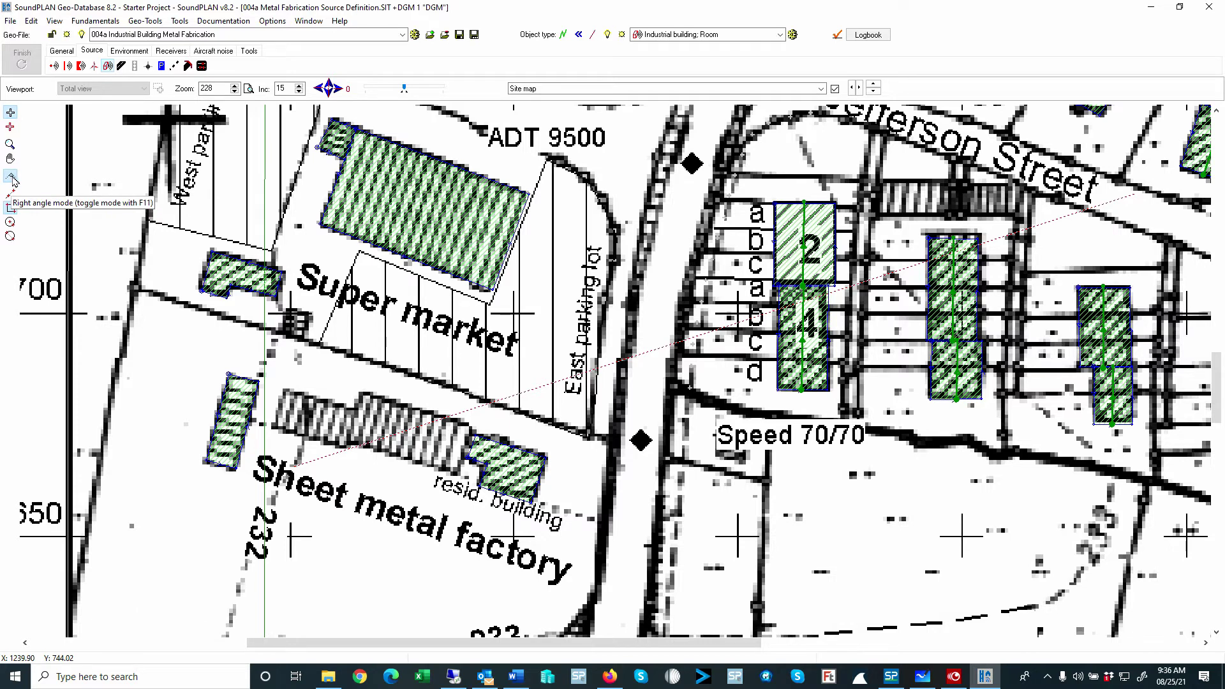
double_click(360, 394)
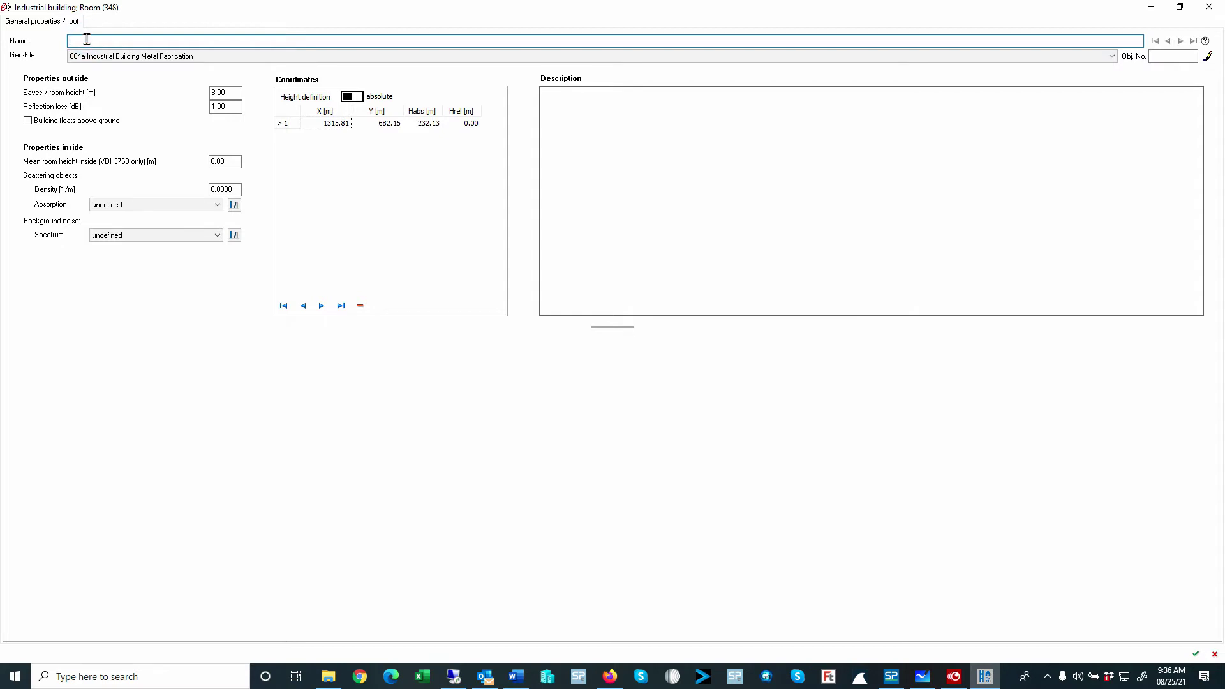
Step: Name the building "Sheet Metal Fabrication Building", set its eaves height to 6.5 m and finish its rectangular outline
type("Sheet Metal Fabrication Building")
left_click(231, 93)
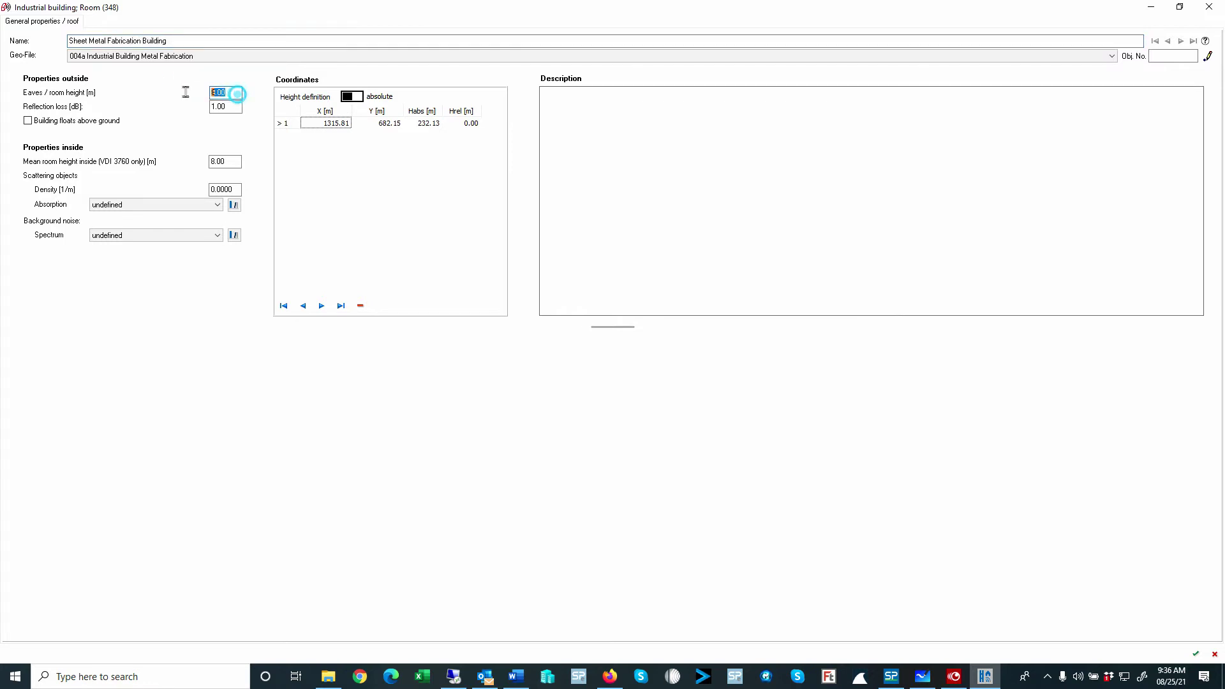
type("6.5")
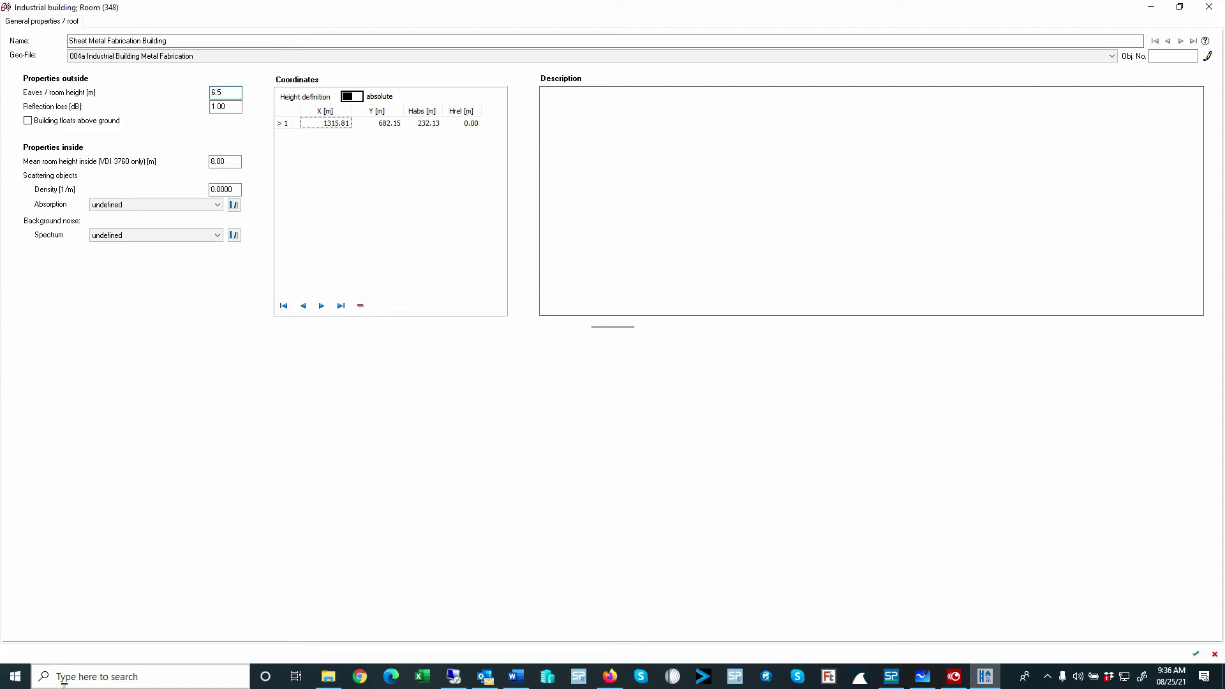
left_click(227, 107)
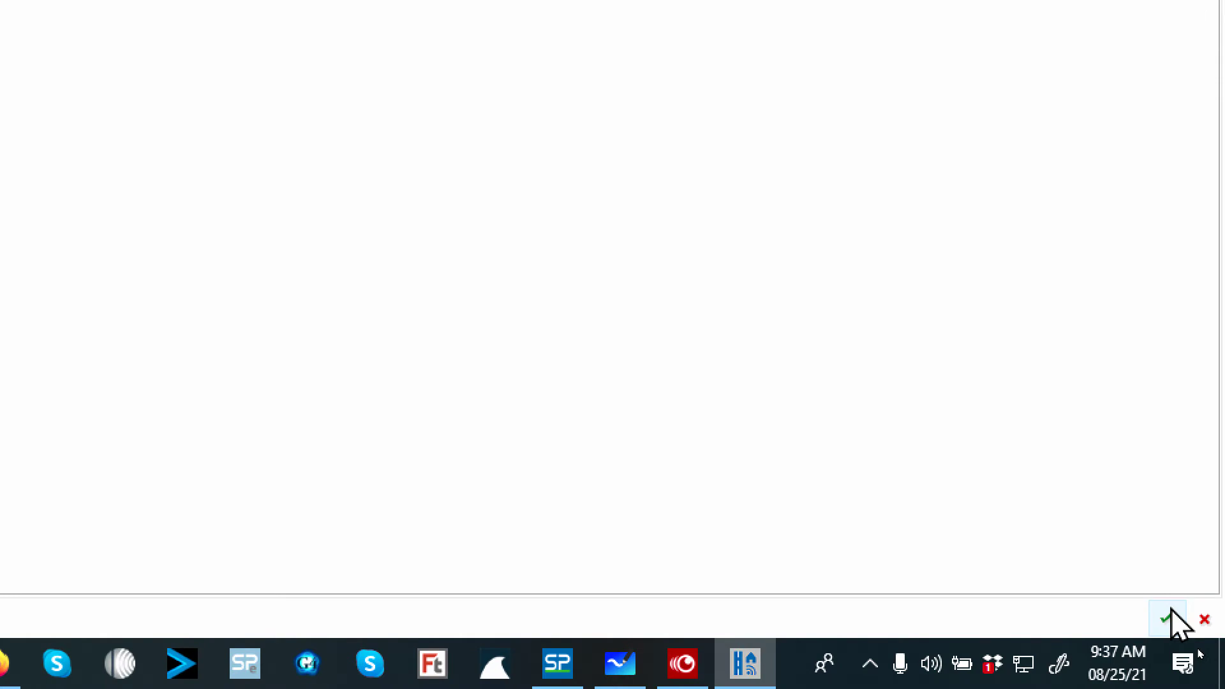
left_click(1171, 617)
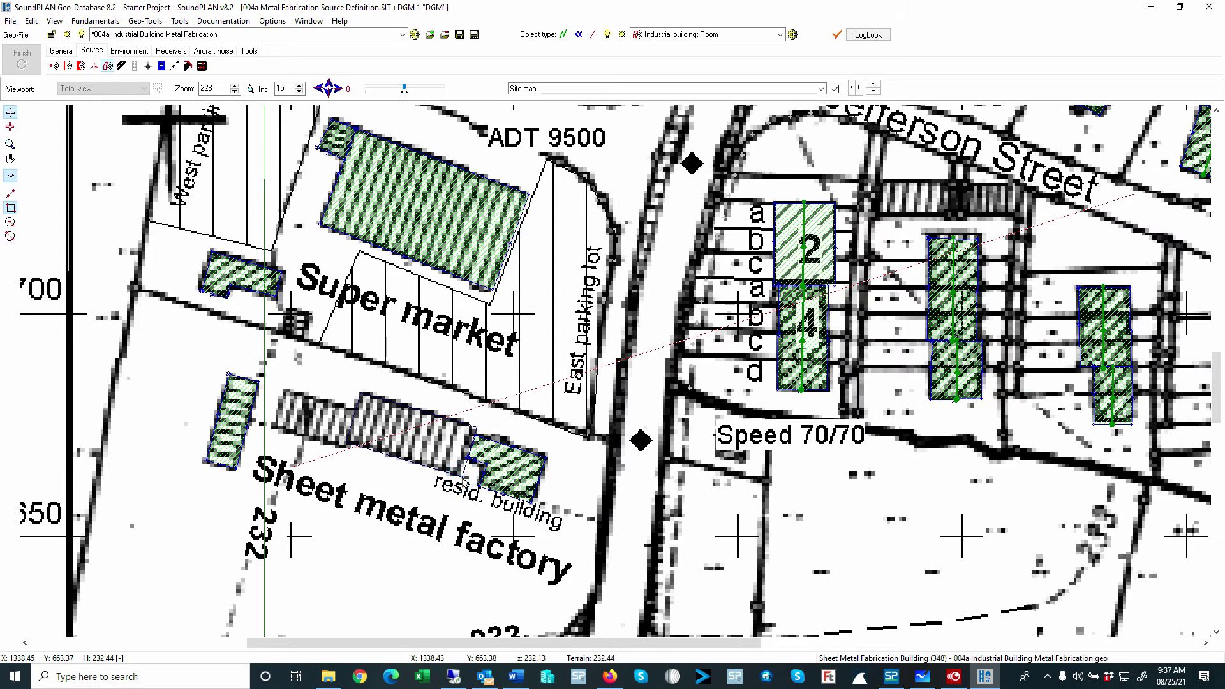
Step: Highlight the "Industrial building; Room" object type on the plan and hide the site map bitmap
left_click(579, 36)
left_click(564, 37)
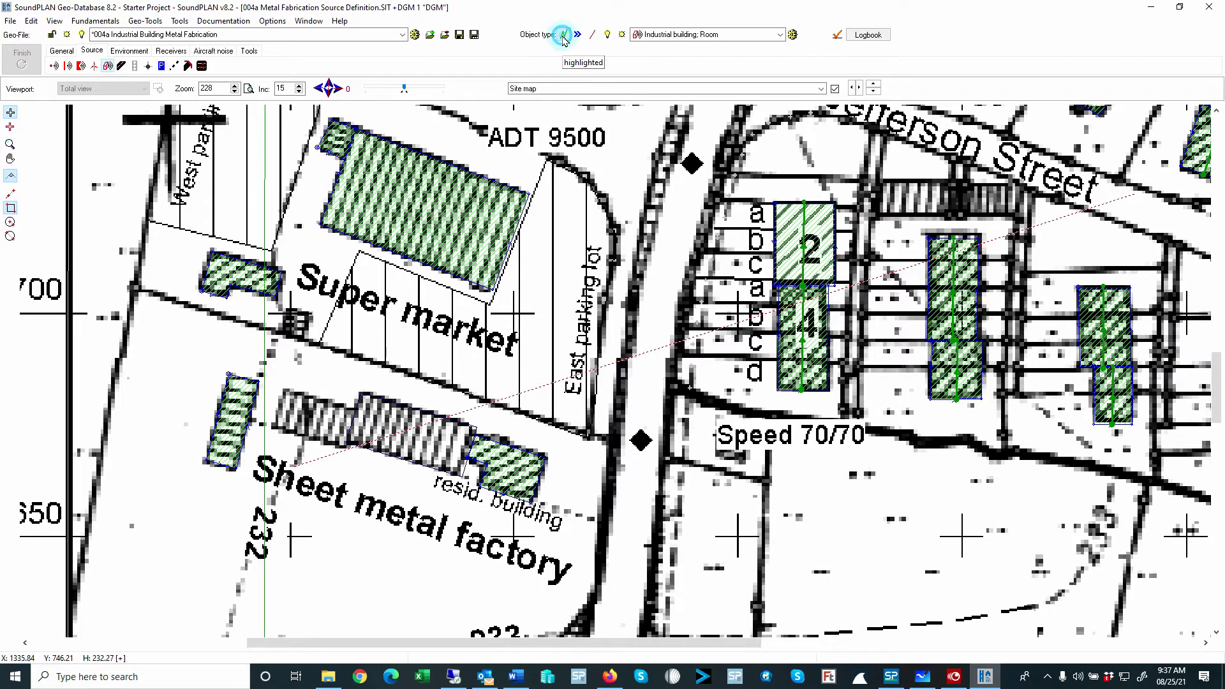
scroll(380, 441, "up", 3)
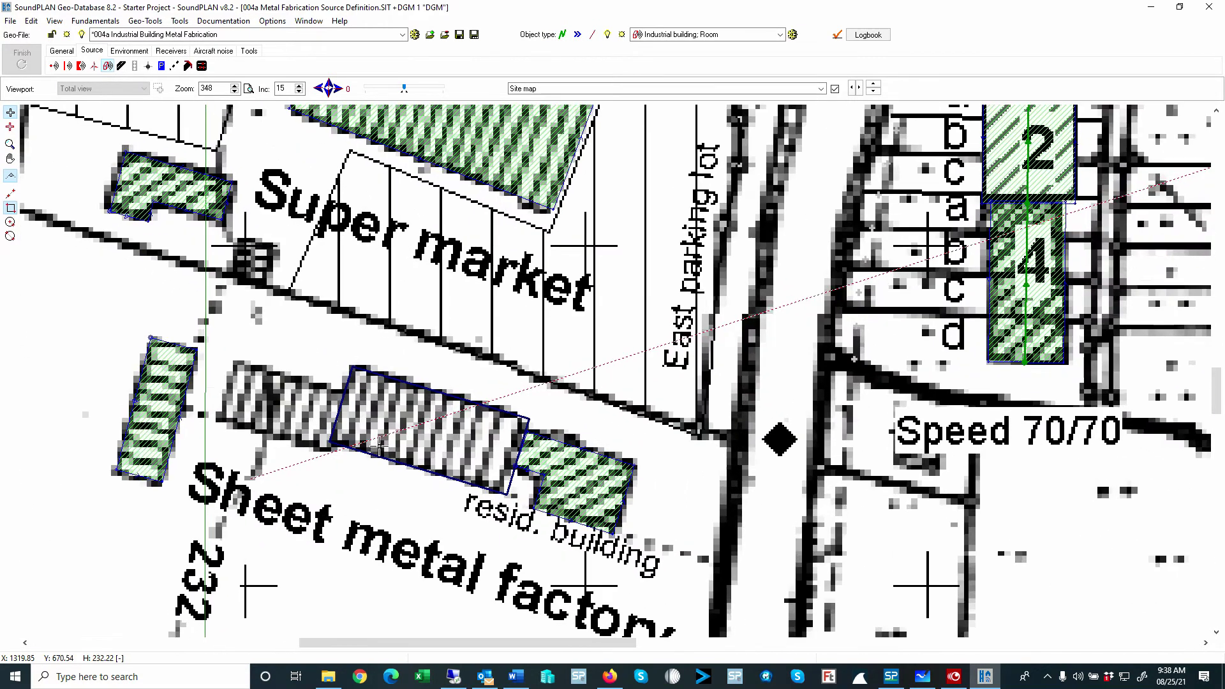
scroll(380, 440, "up", 4)
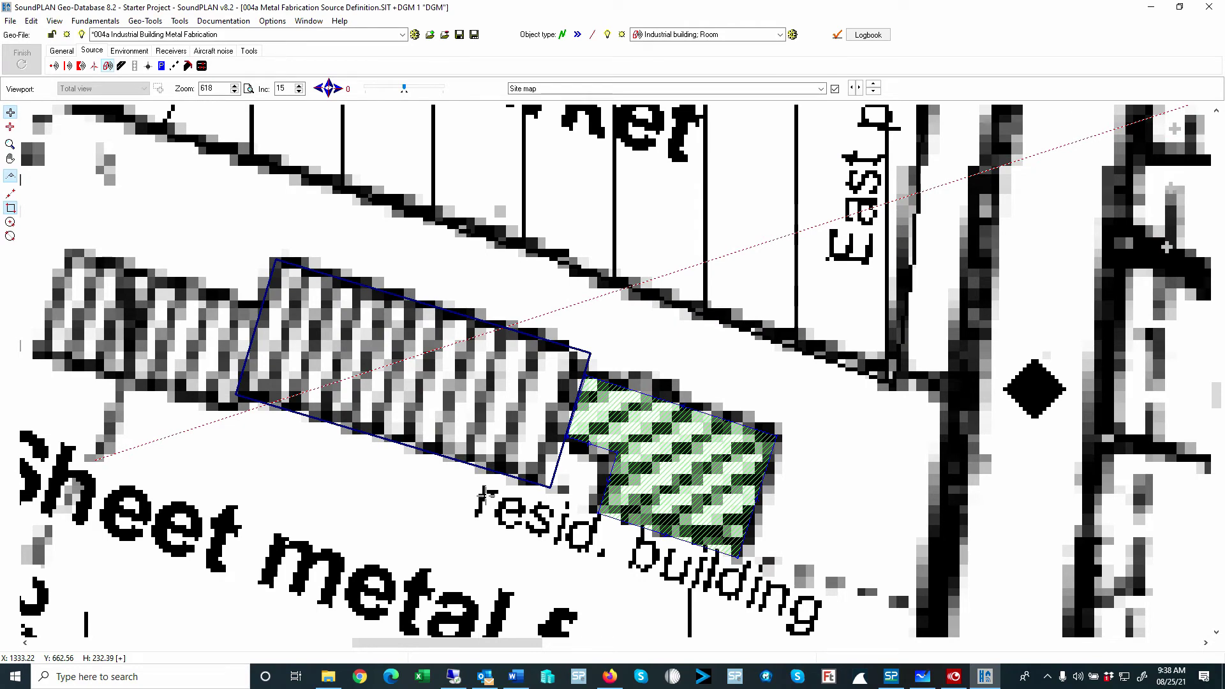
left_click(558, 88)
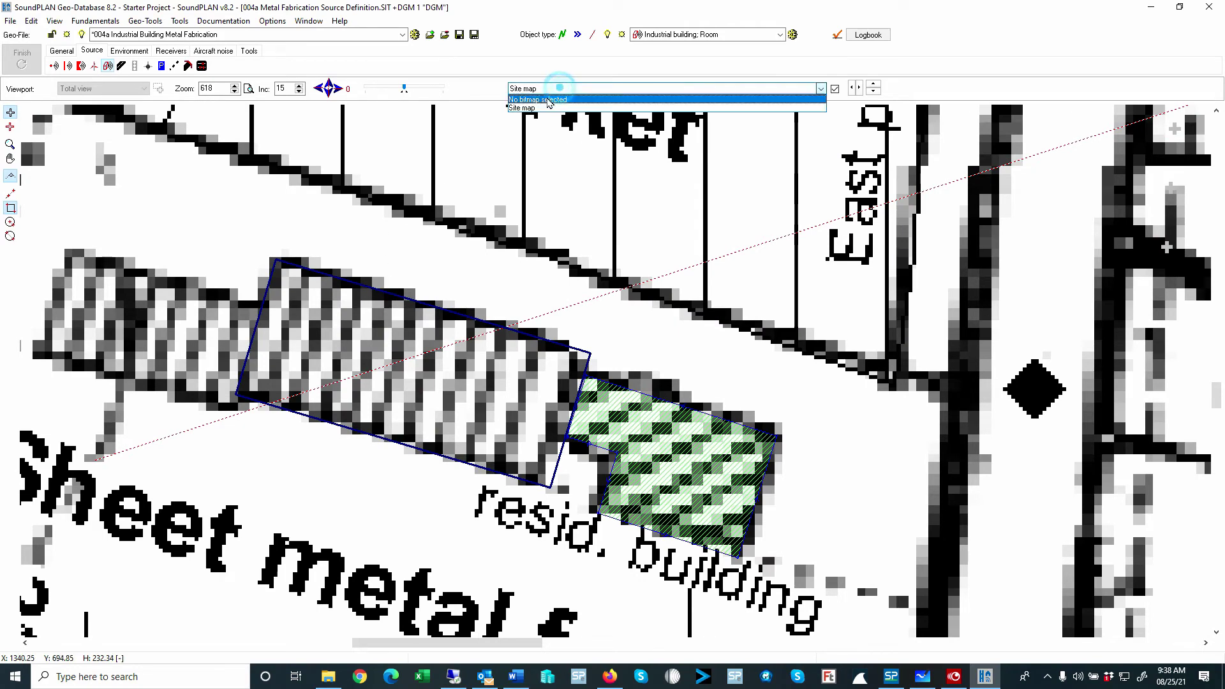
left_click(544, 108)
scroll(518, 414, "up", 10)
scroll(497, 397, "down", 3)
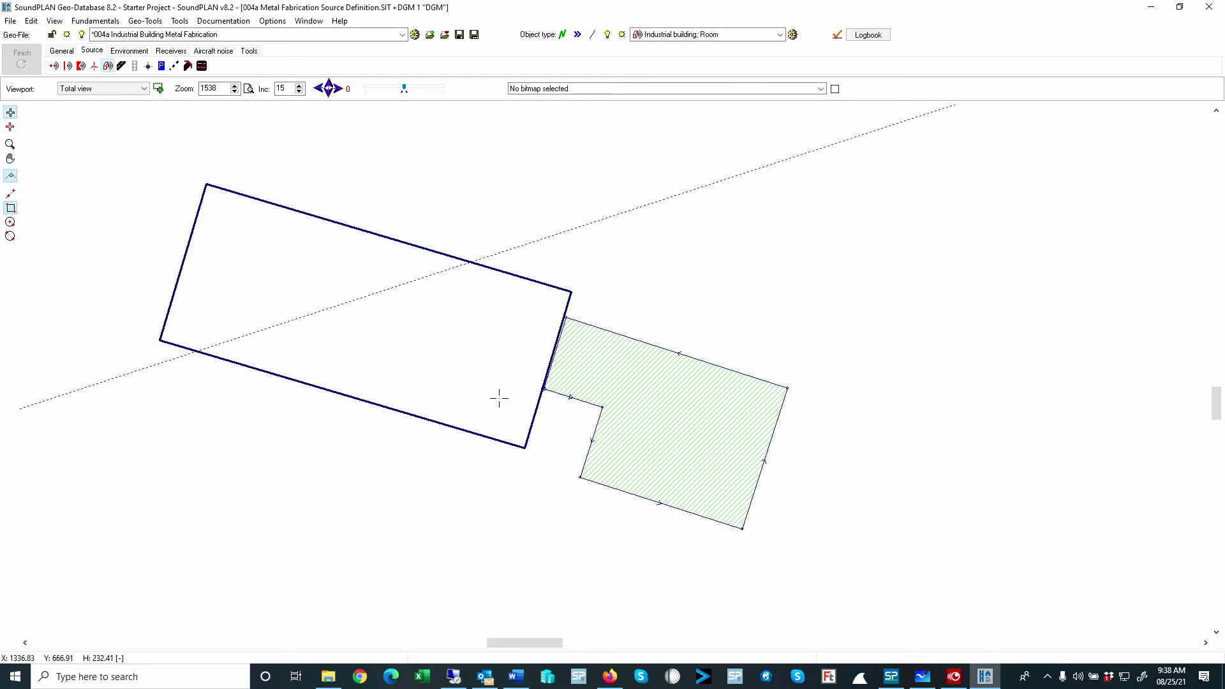
Step: Move the adjoining residential building's two nearest corner points onto the fabrication building's end wall
left_click_drag(425, 362, 431, 364)
scroll(569, 413, "up", 3)
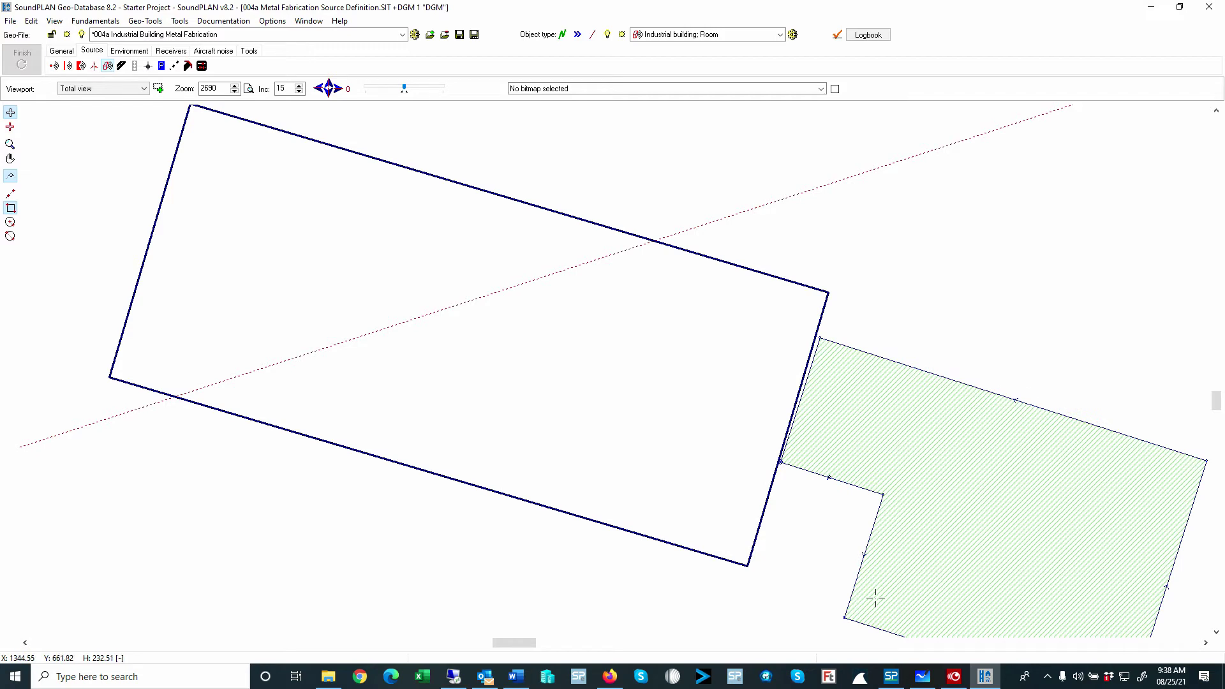
left_click(808, 325)
left_click_drag(821, 338, 813, 333)
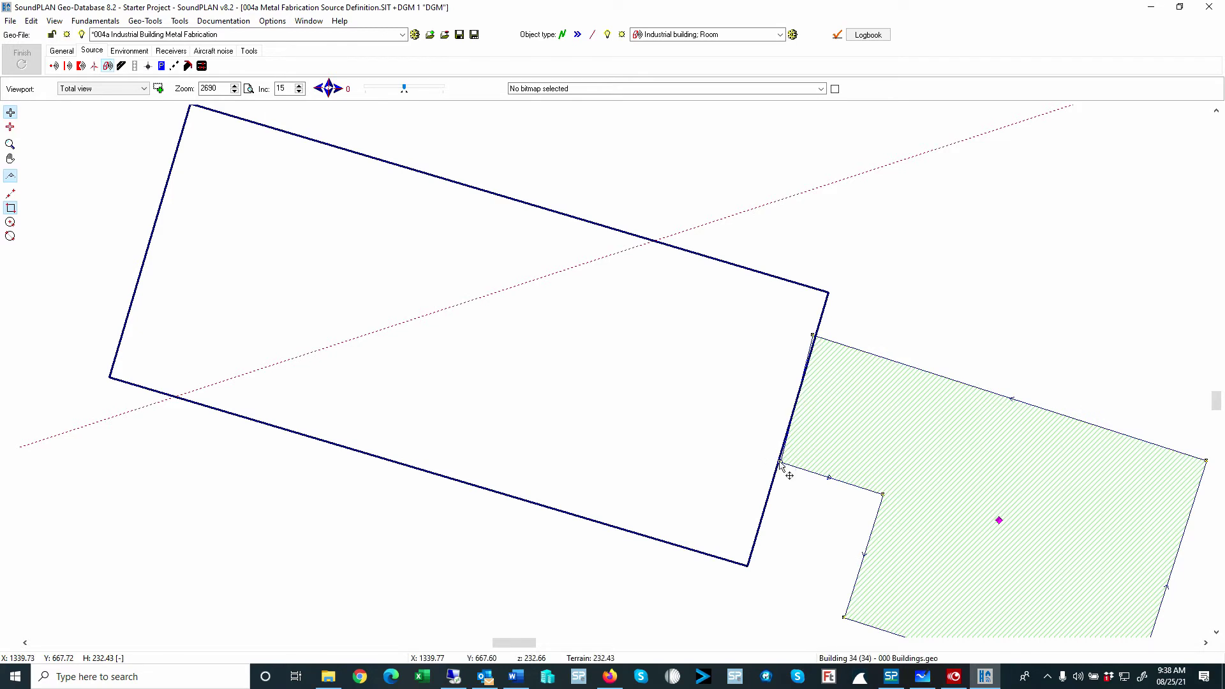
left_click_drag(779, 461, 776, 460)
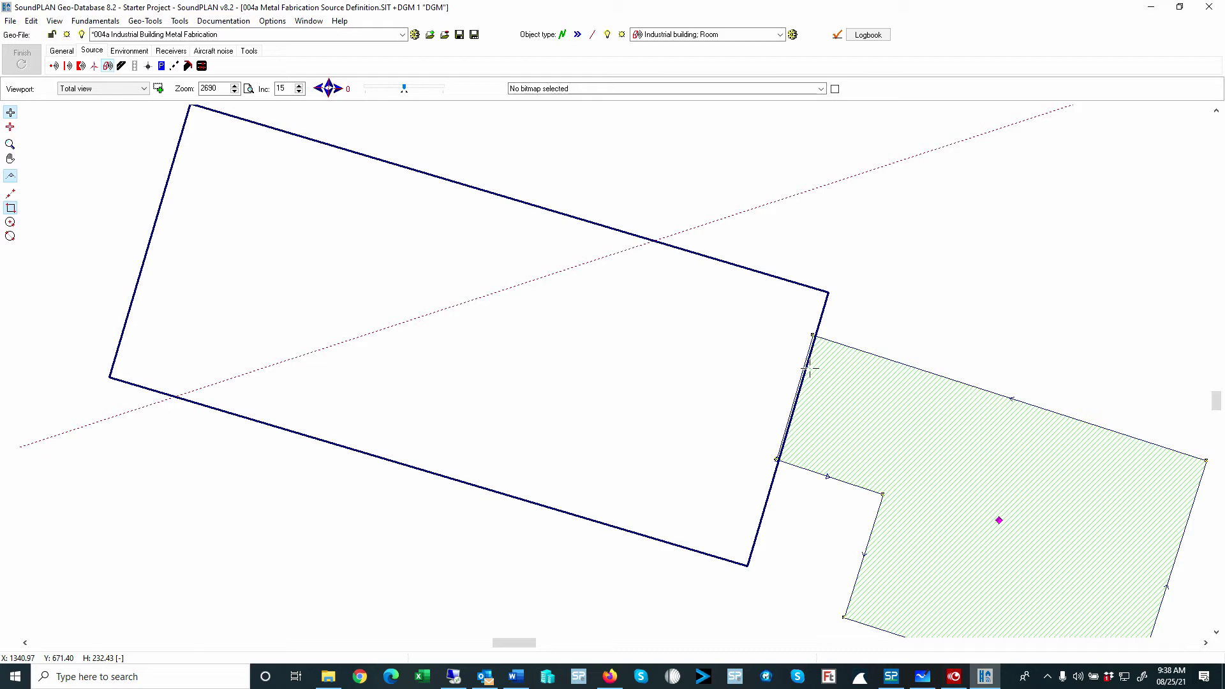
Step: Open the Sheet Metal Fabrication Building in the industrial building editor
double_click(112, 381)
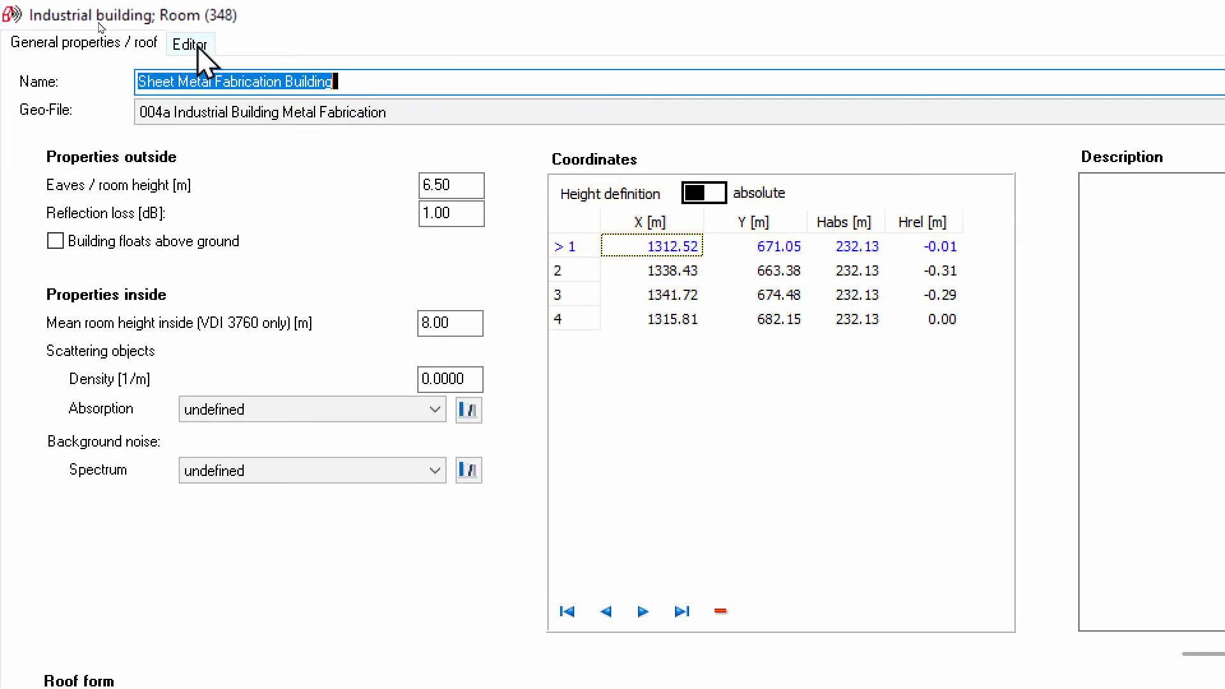
left_click(197, 47)
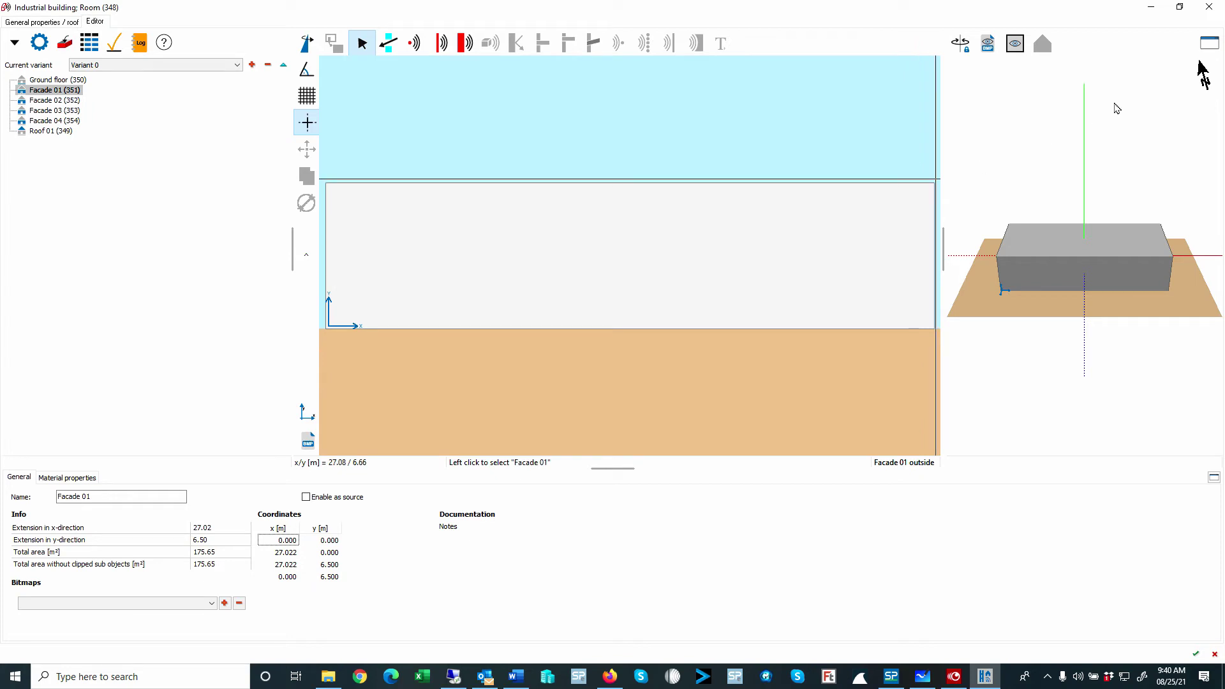
Step: Look at the fabrication building's outline and starting corner on the plan, and return to the building editor
left_click(1156, 9)
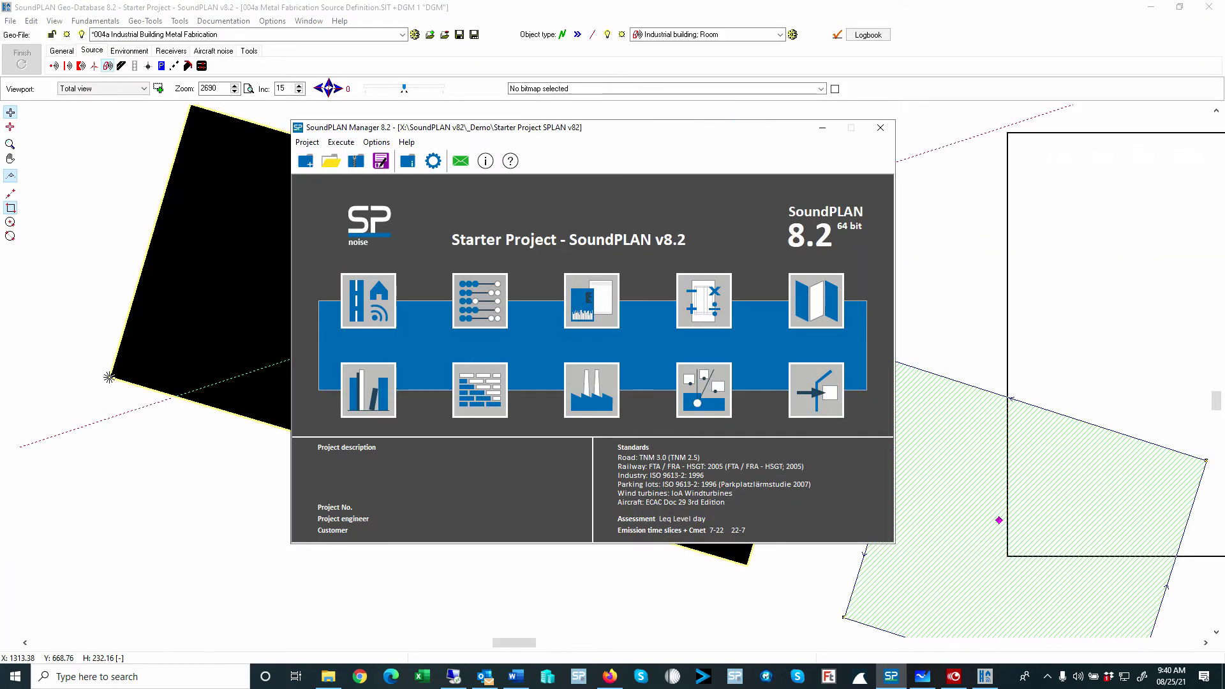
left_click(822, 128)
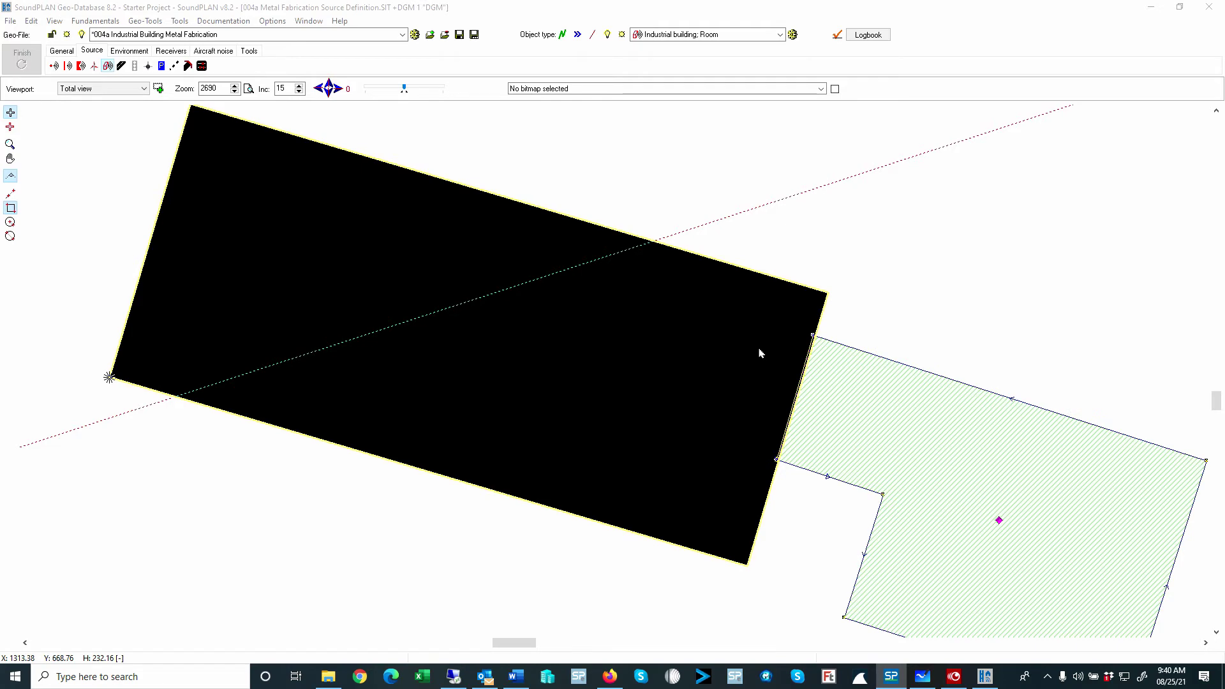
key("alt+Tab")
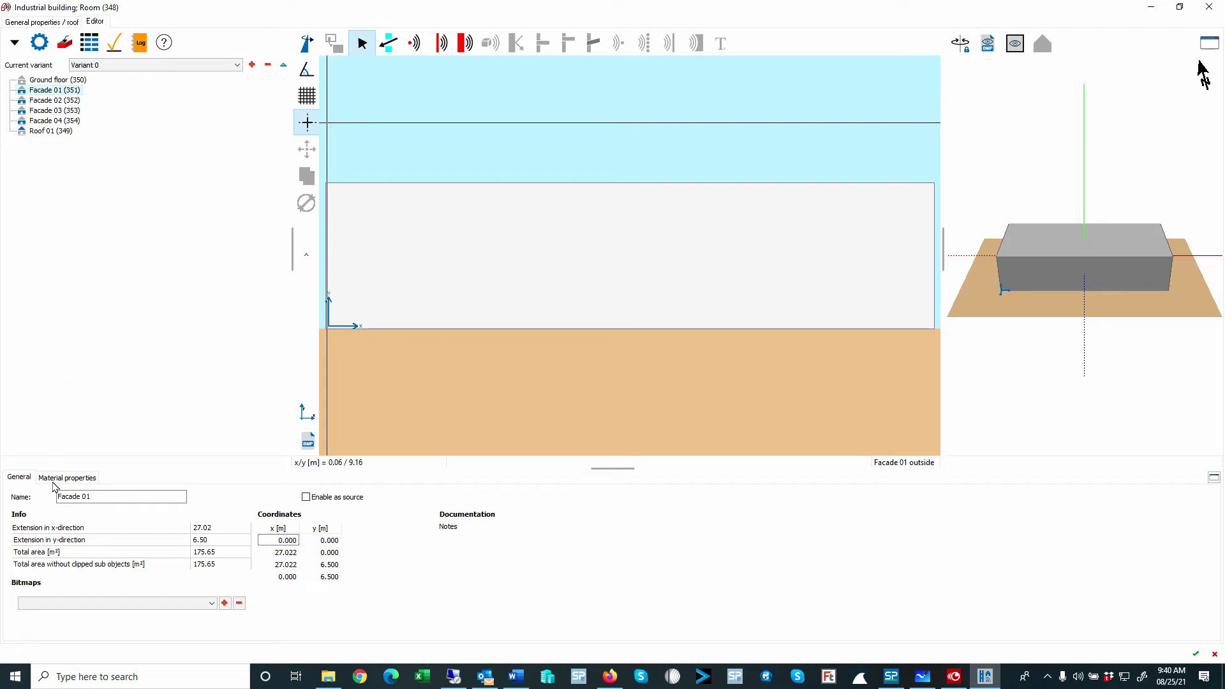
Step: Rename Facade 01 as "South Wall with Doors" and enable it as a source
left_click_drag(106, 498, 8, 501)
type("South Wall with Doors")
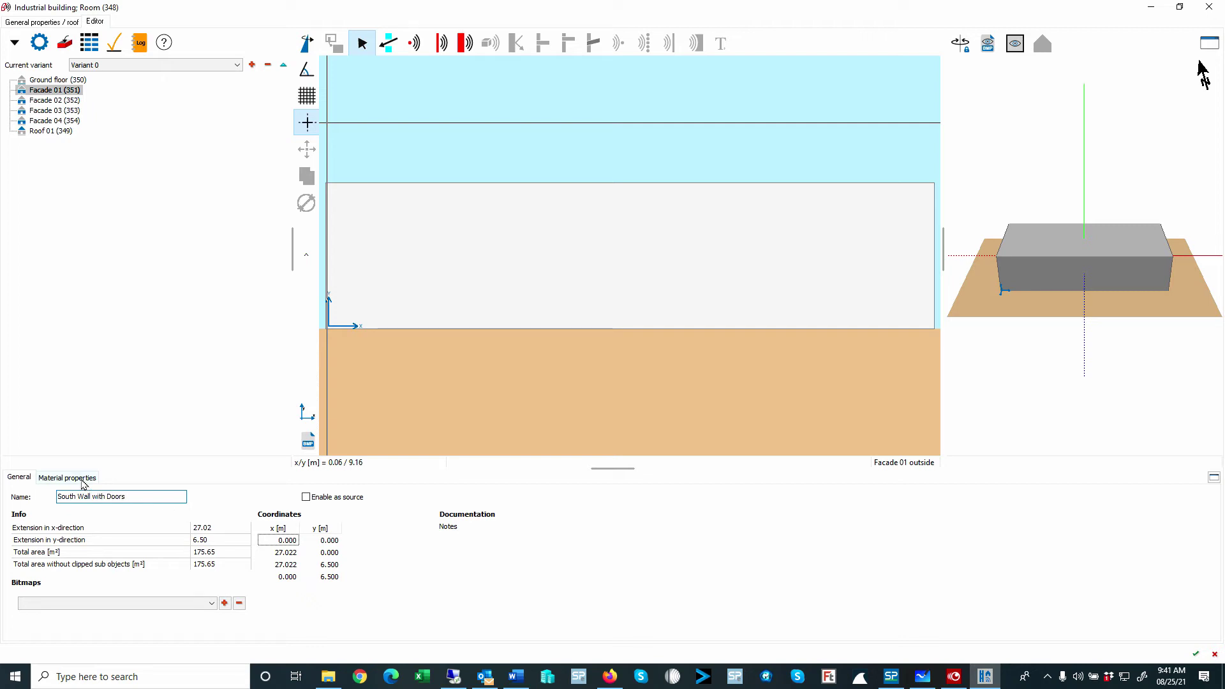
key("Return")
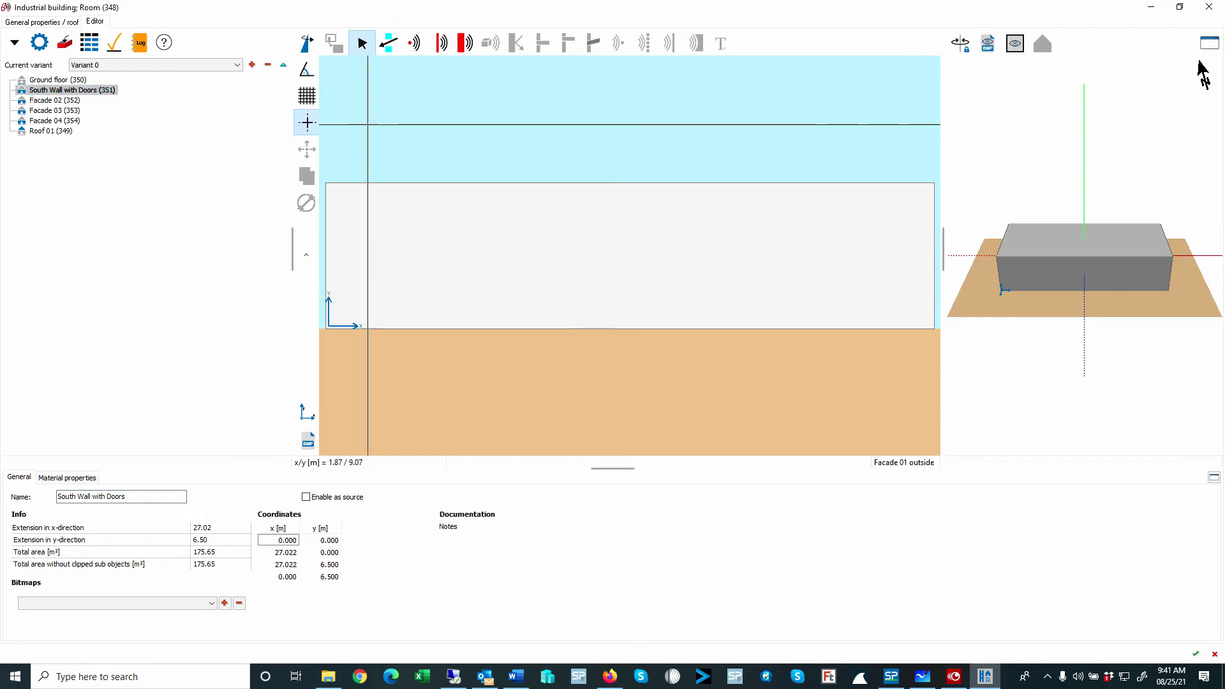
left_click(113, 91)
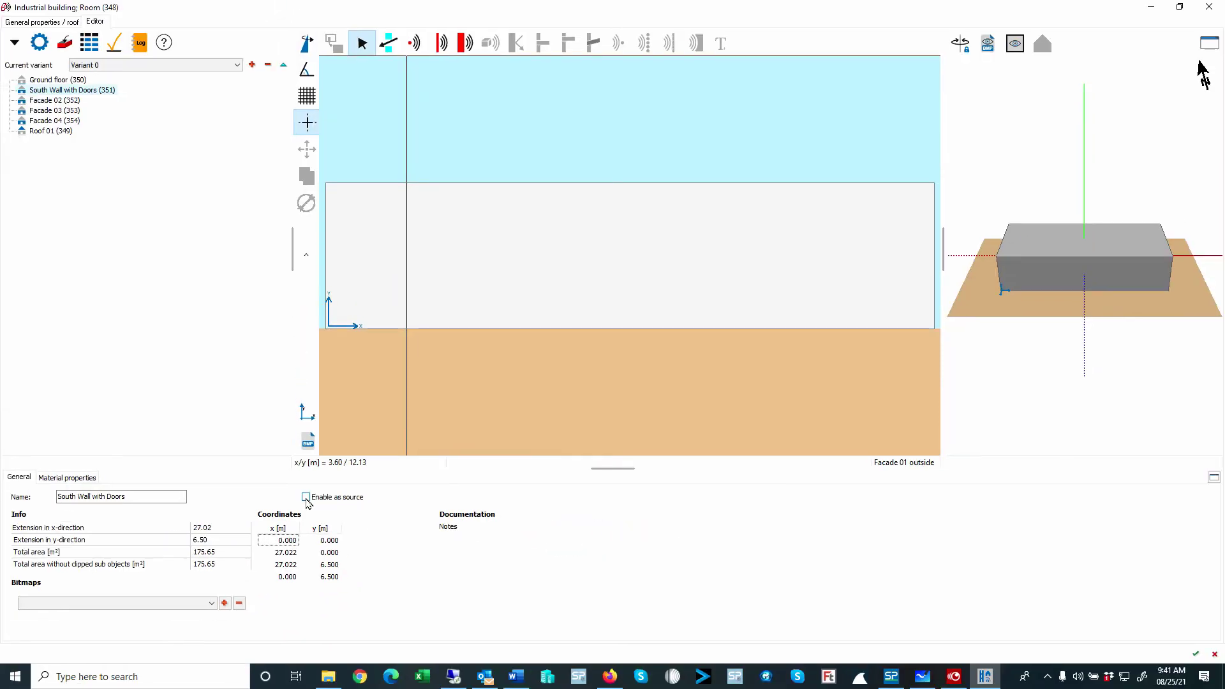
left_click(306, 497)
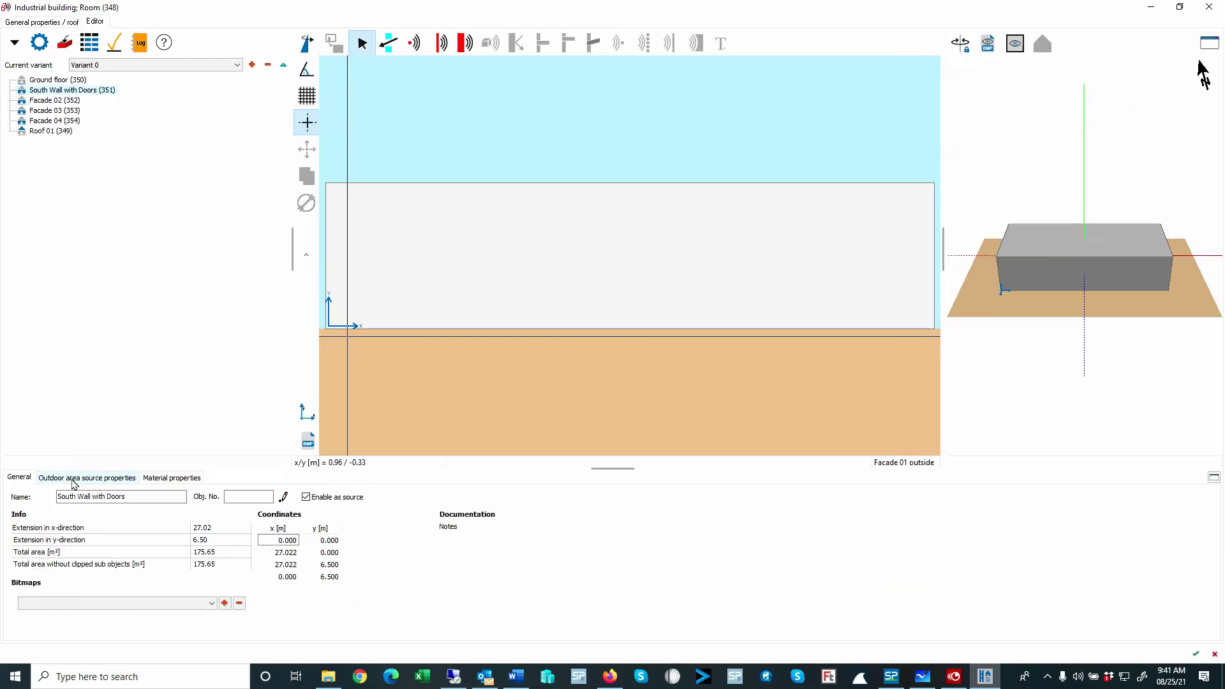
Step: In the south wall's outdoor area source properties, add and assign a new source group named "Sheet Metal Fabrication"
left_click(145, 483)
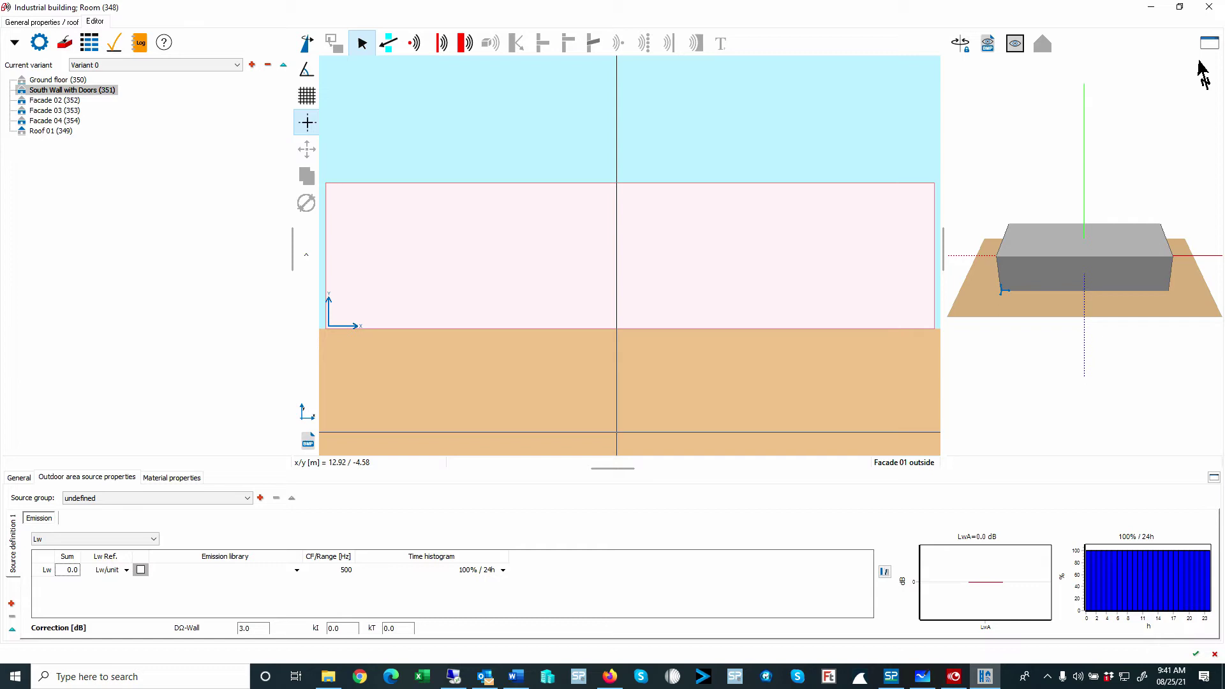
left_click(108, 506)
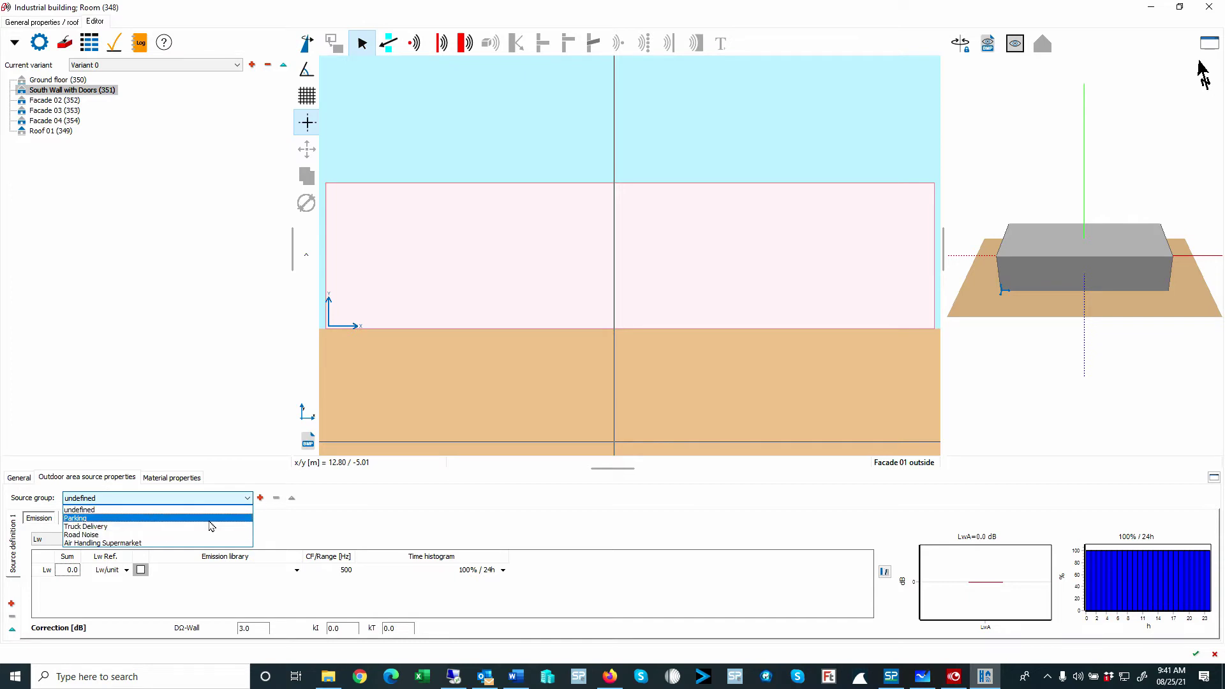
left_click(261, 499)
left_click(262, 499)
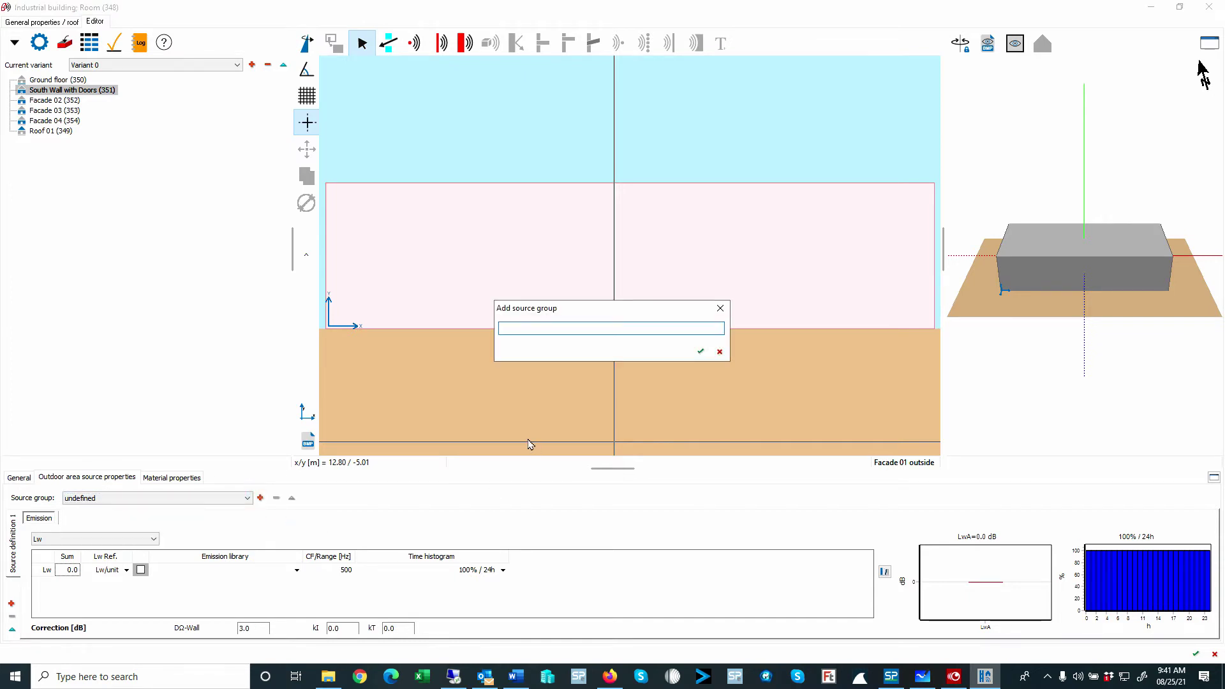
type("s")
type("heet Meta")
type("l Fabrication")
key("Return")
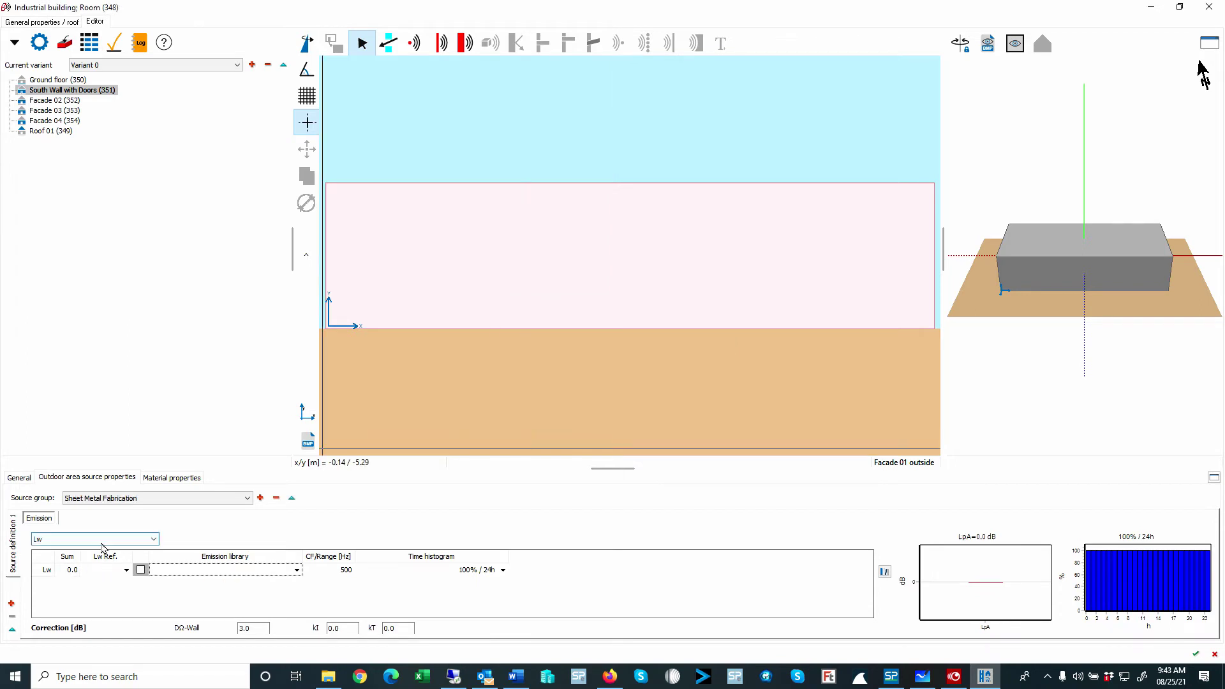
Step: Define the south wall's emission as L"w = Li+Cd-R using the Metal workshop (Sanding, Hammering) spectrum with an indoor level Li of 100 dB
left_click(99, 539)
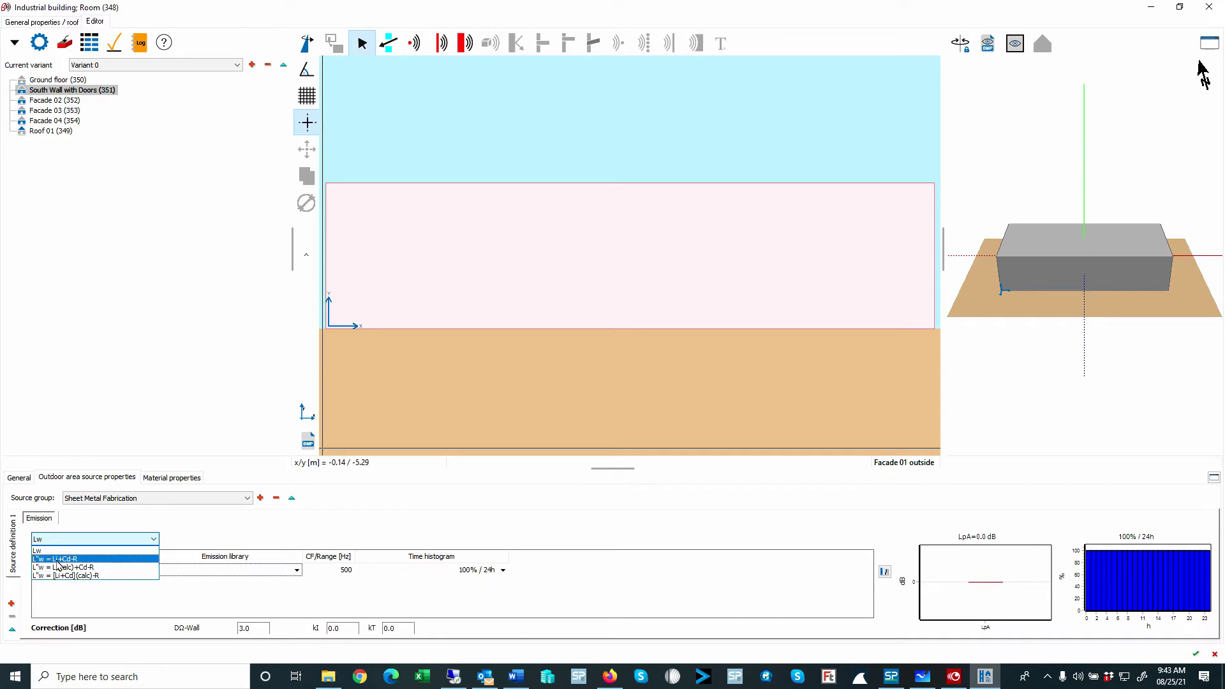
left_click(59, 559)
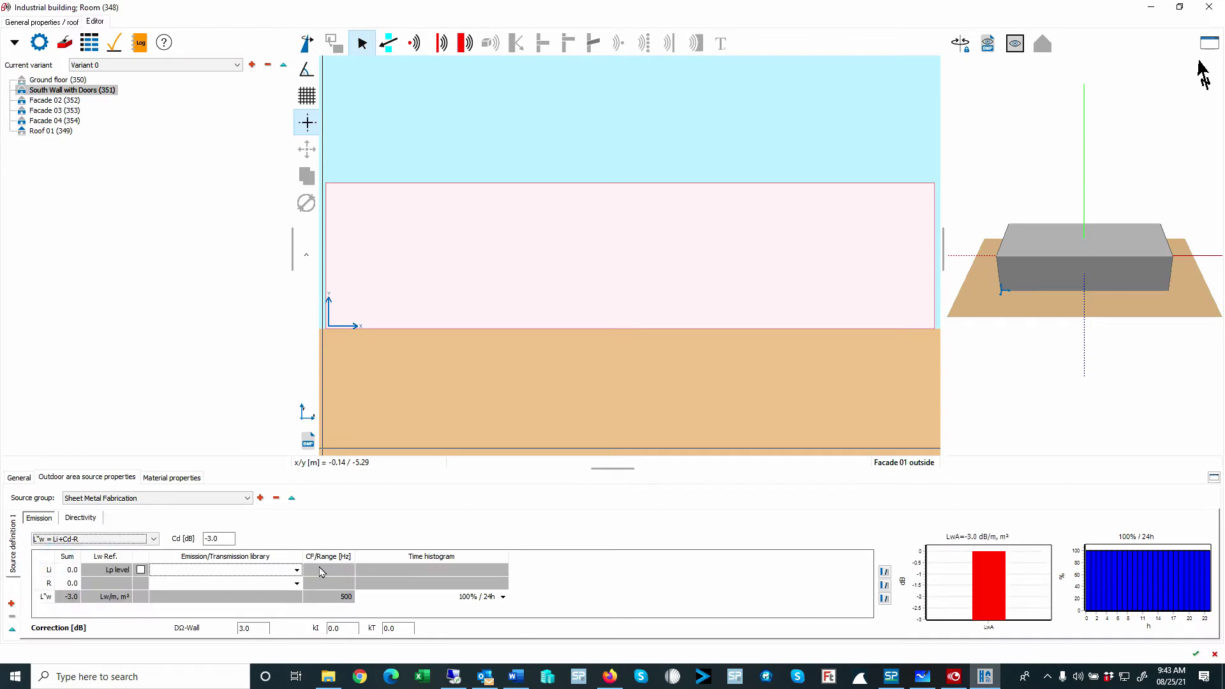
left_click(296, 569)
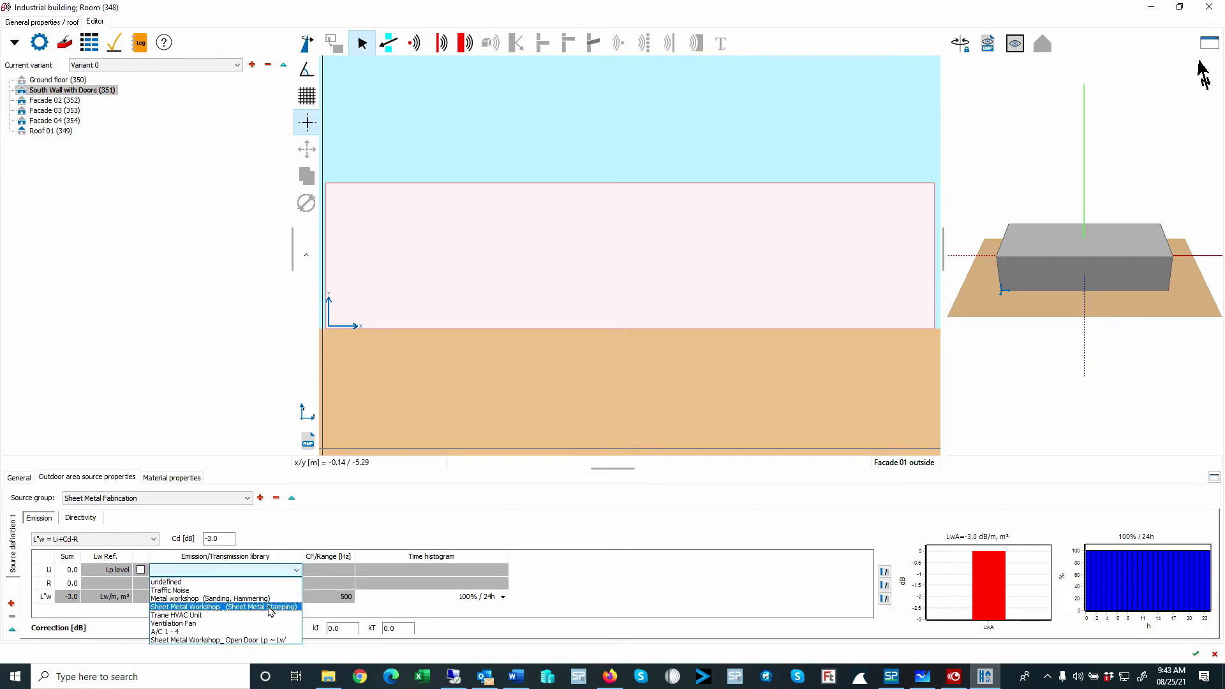
left_click(268, 599)
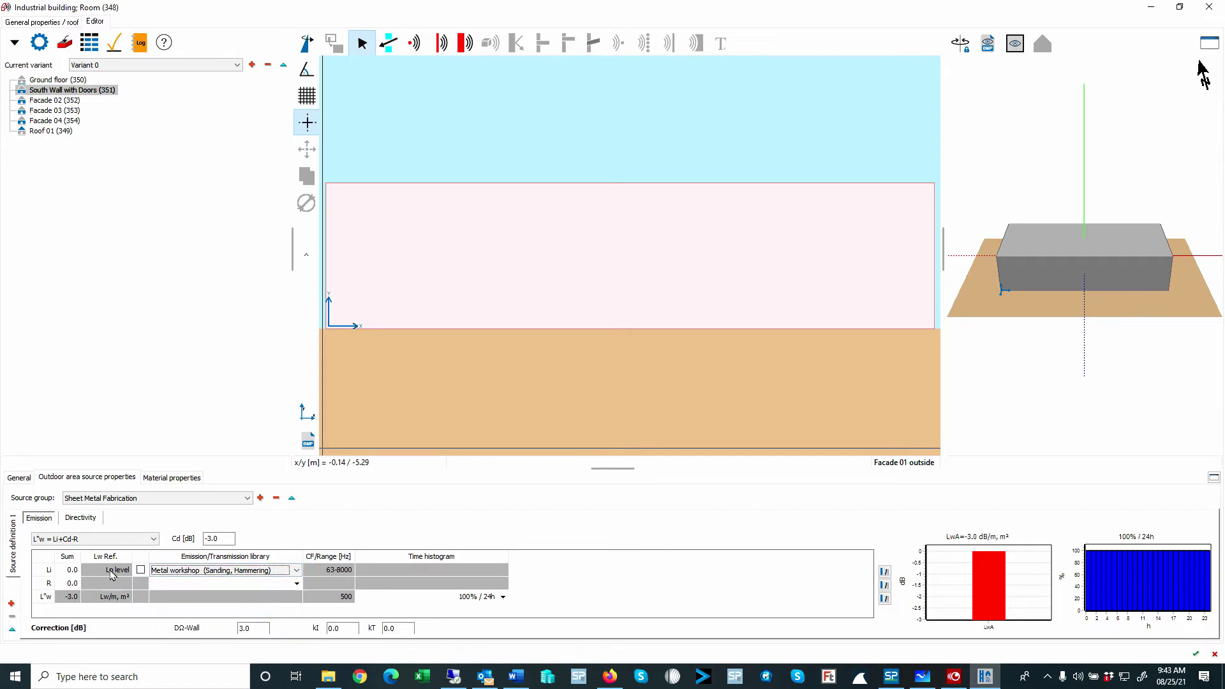
left_click(143, 570)
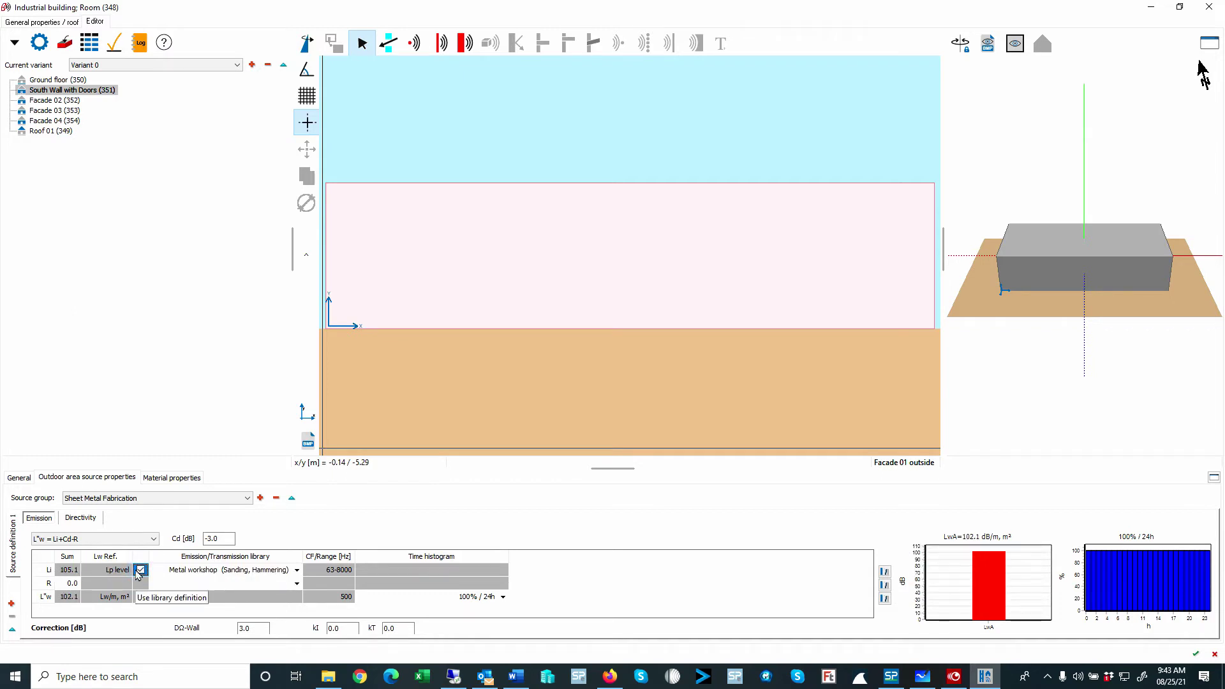
left_click(142, 570)
left_click(79, 571)
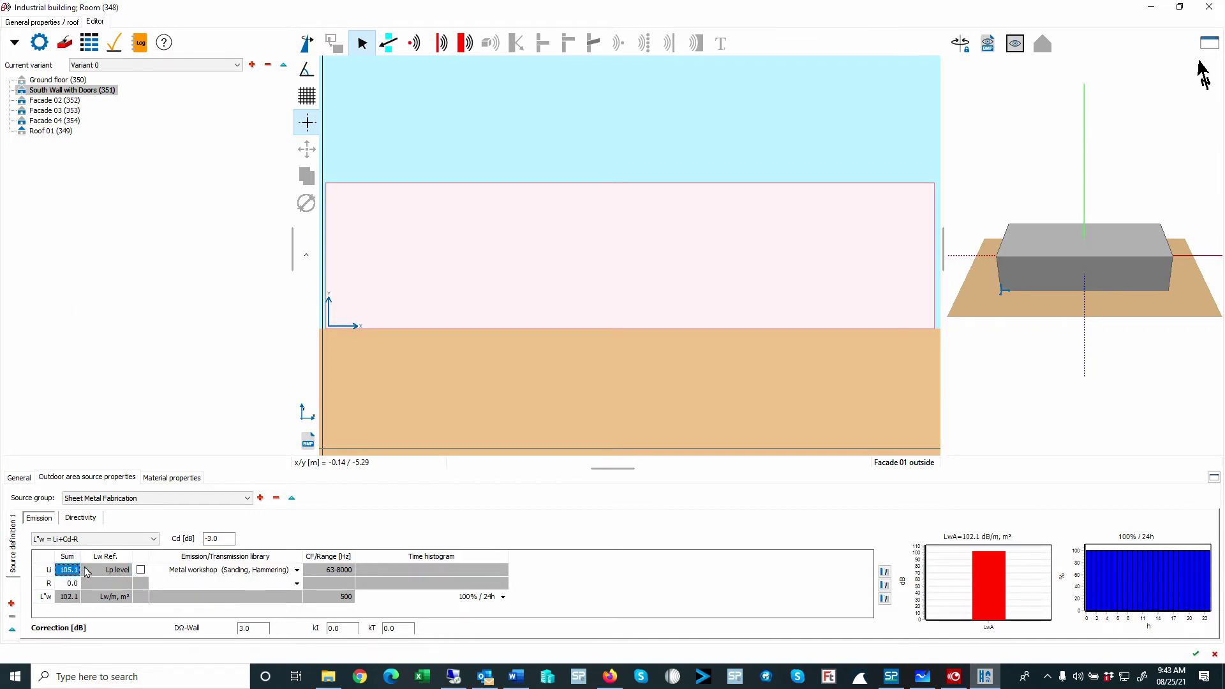
type("100")
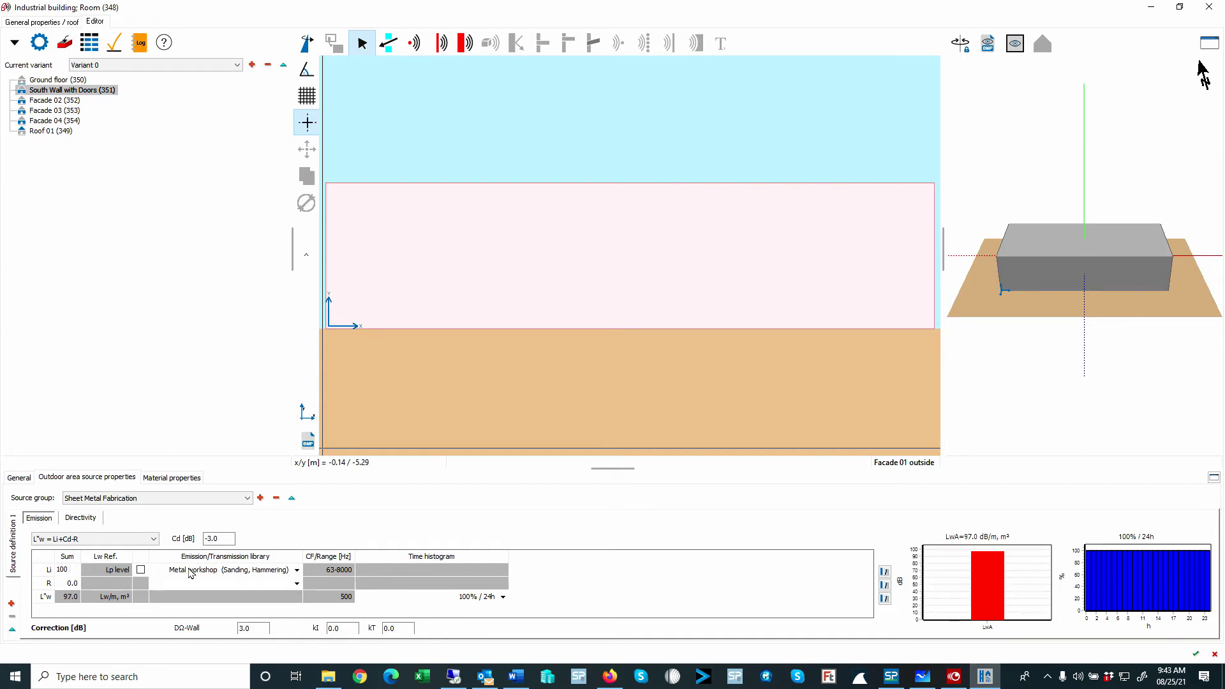
Step: Assign the 150 mm reinforced concrete wall as the south wall's transmission spectrum
left_click(212, 584)
left_click(275, 584)
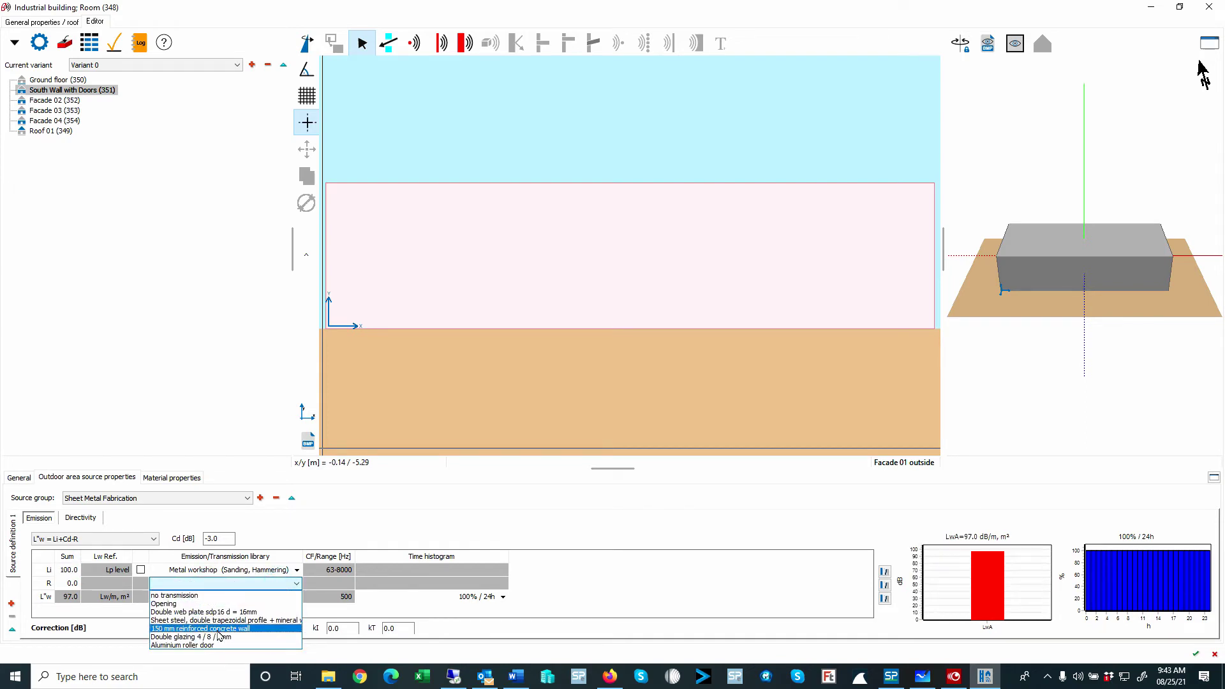
left_click(217, 629)
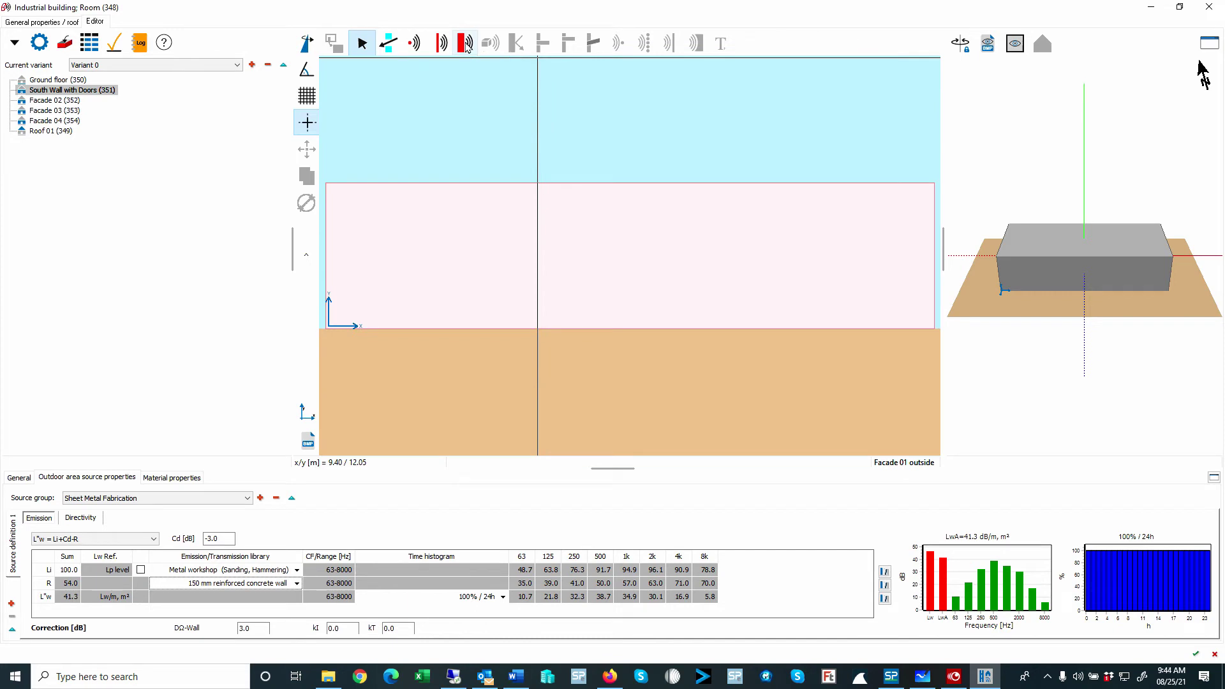
Step: Draw a rectangular area source about 6.5 m wide and 4.1 m high at the base of the south wall
left_click(465, 44)
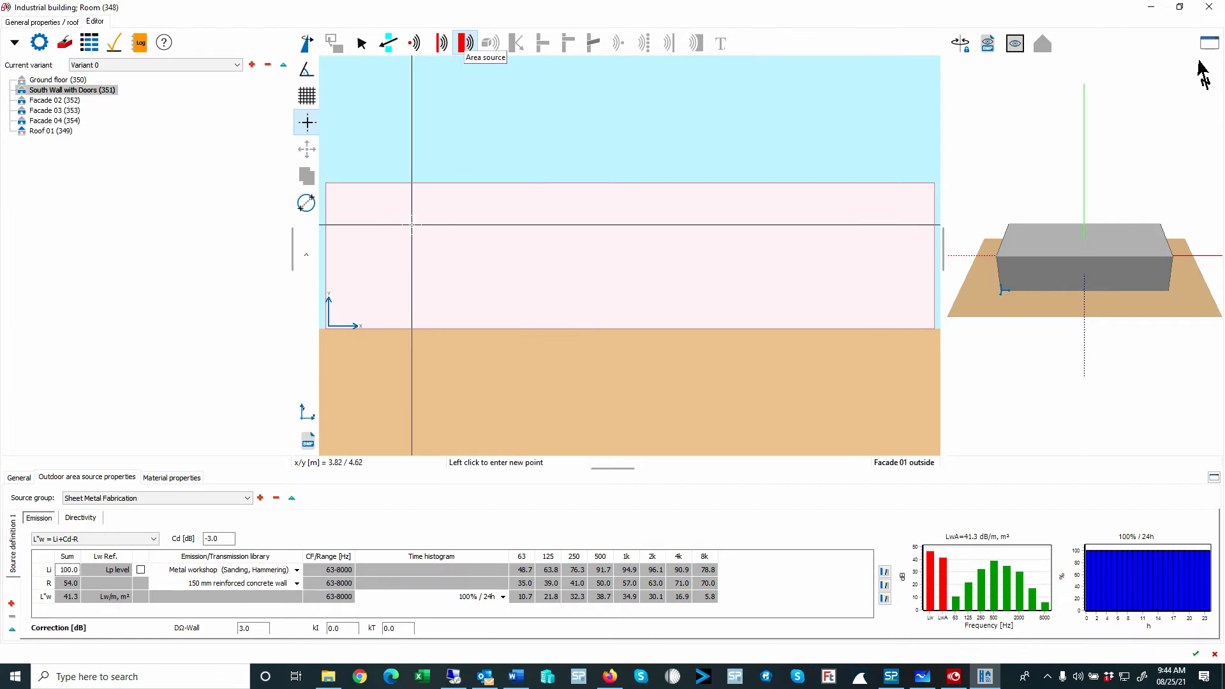
left_click(422, 238)
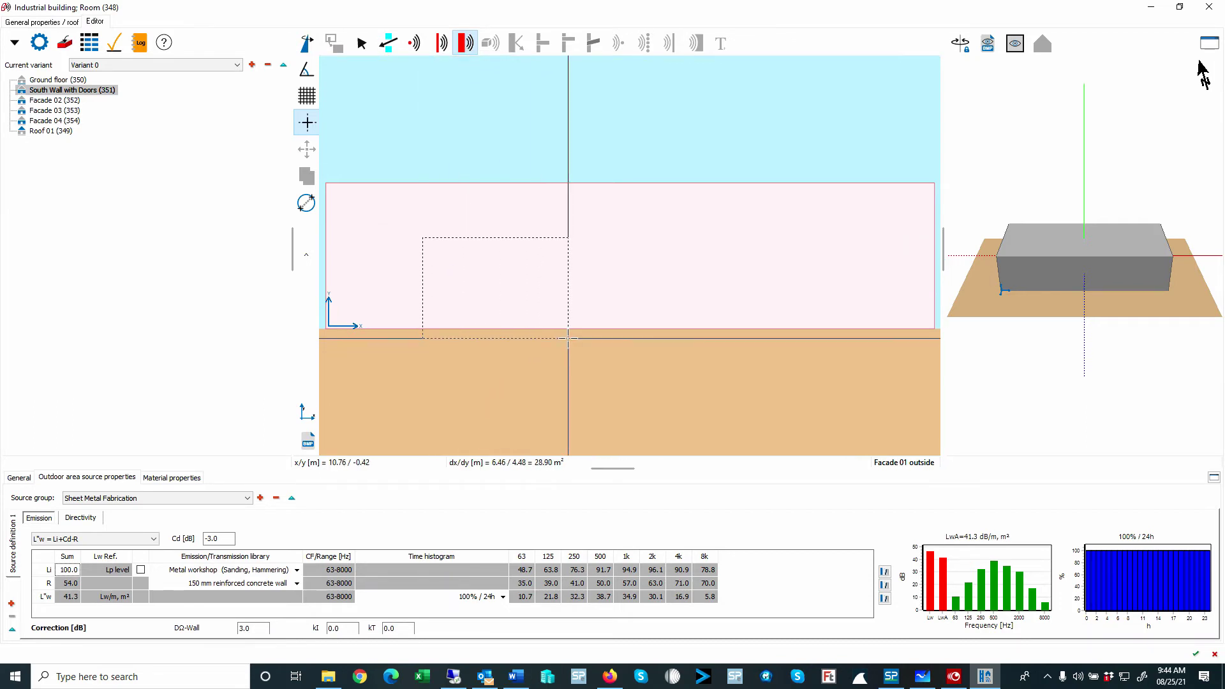
left_click(569, 338)
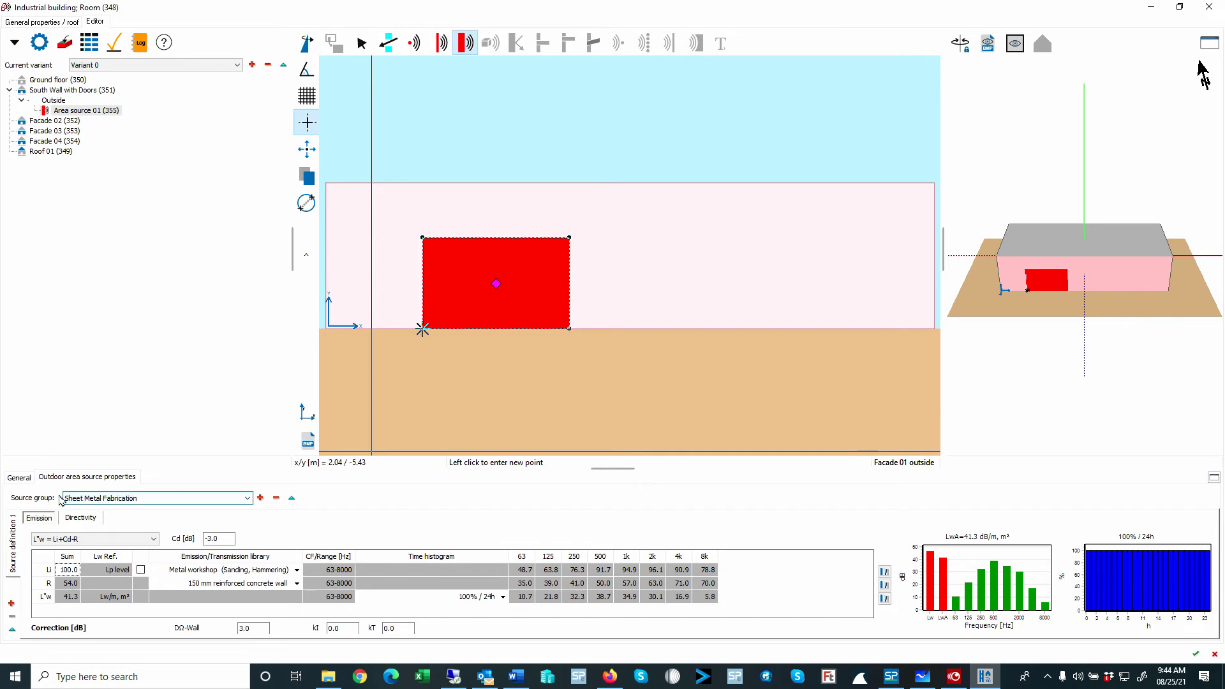
Step: Set the y-coordinates of the area source's two upper corners to 4 m
left_click(19, 478)
left_click(328, 566)
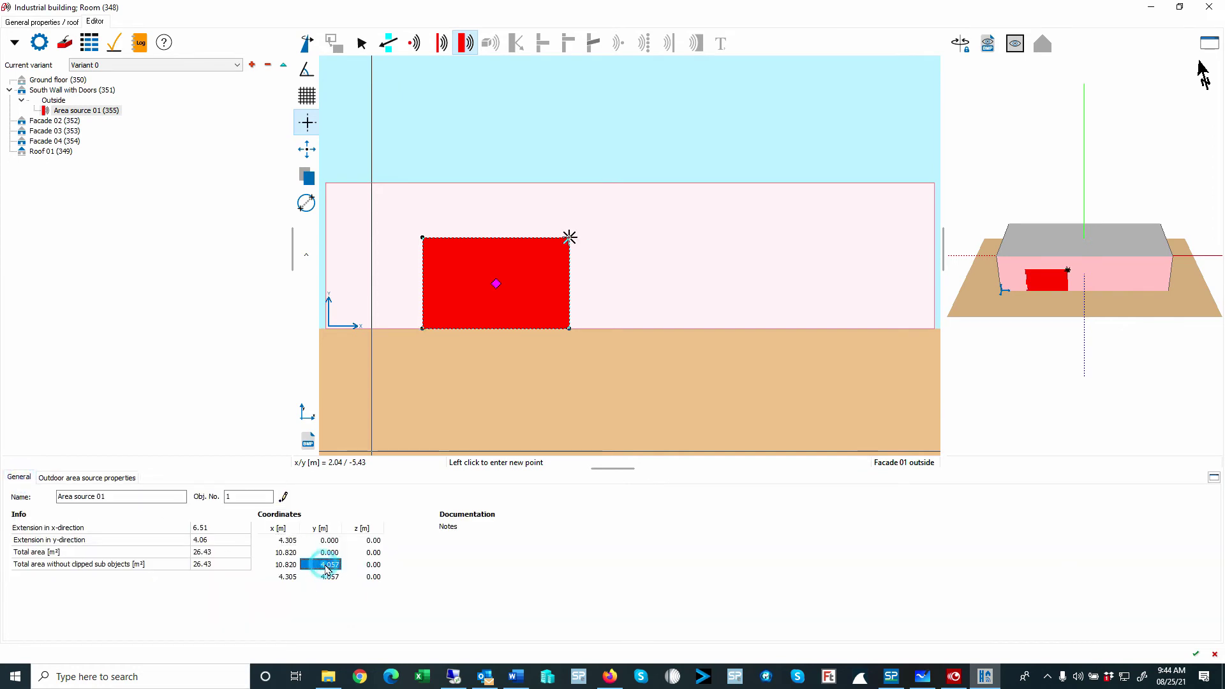
left_click(329, 578)
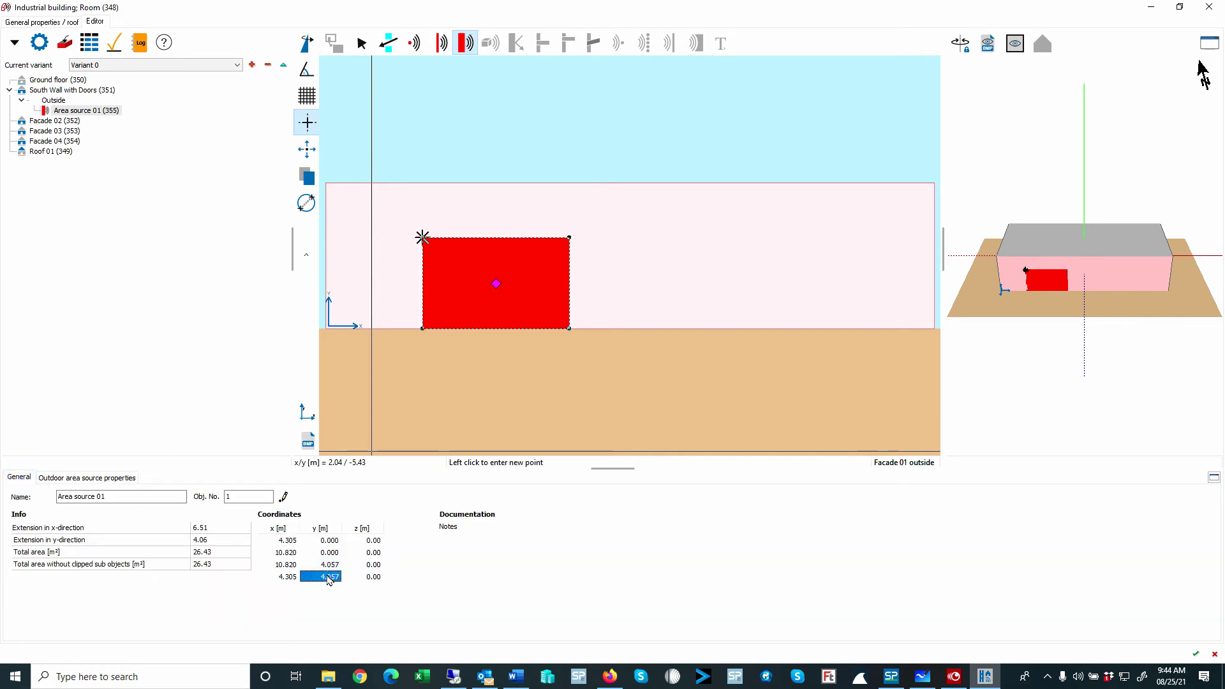
type("4")
left_click(329, 566)
type("4")
left_click(333, 579)
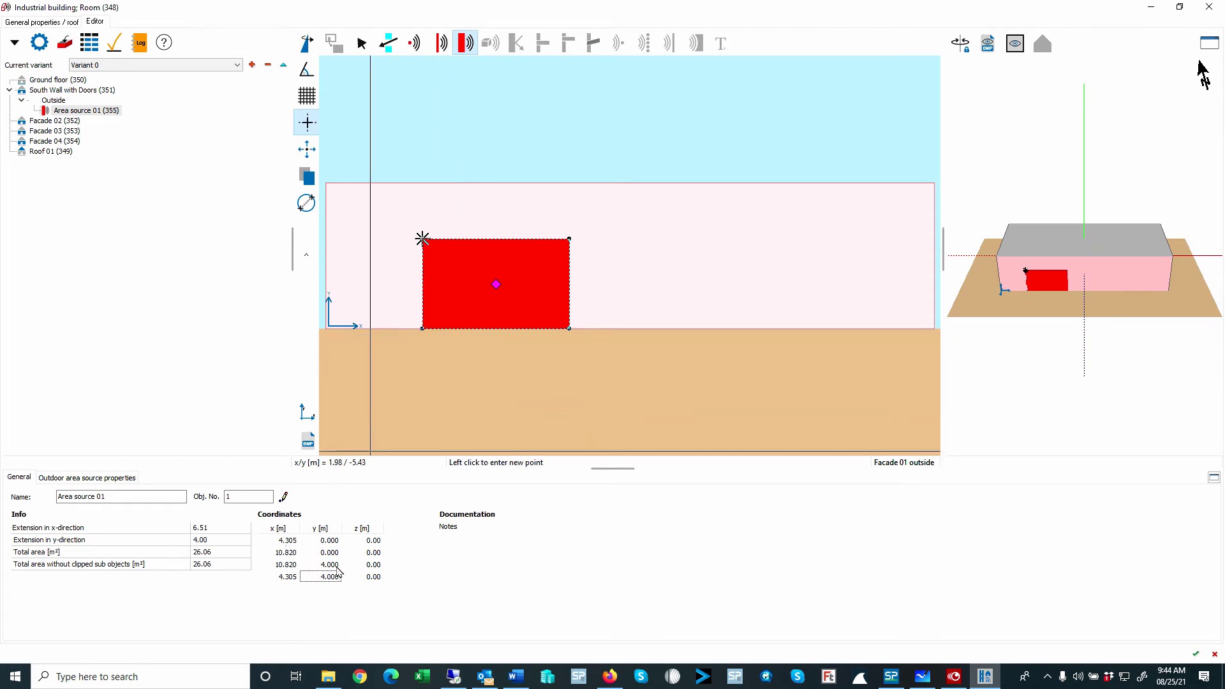
Step: Set the area source's corner x-coordinates to 4 m on one side and 8 m on the other
left_click(286, 553)
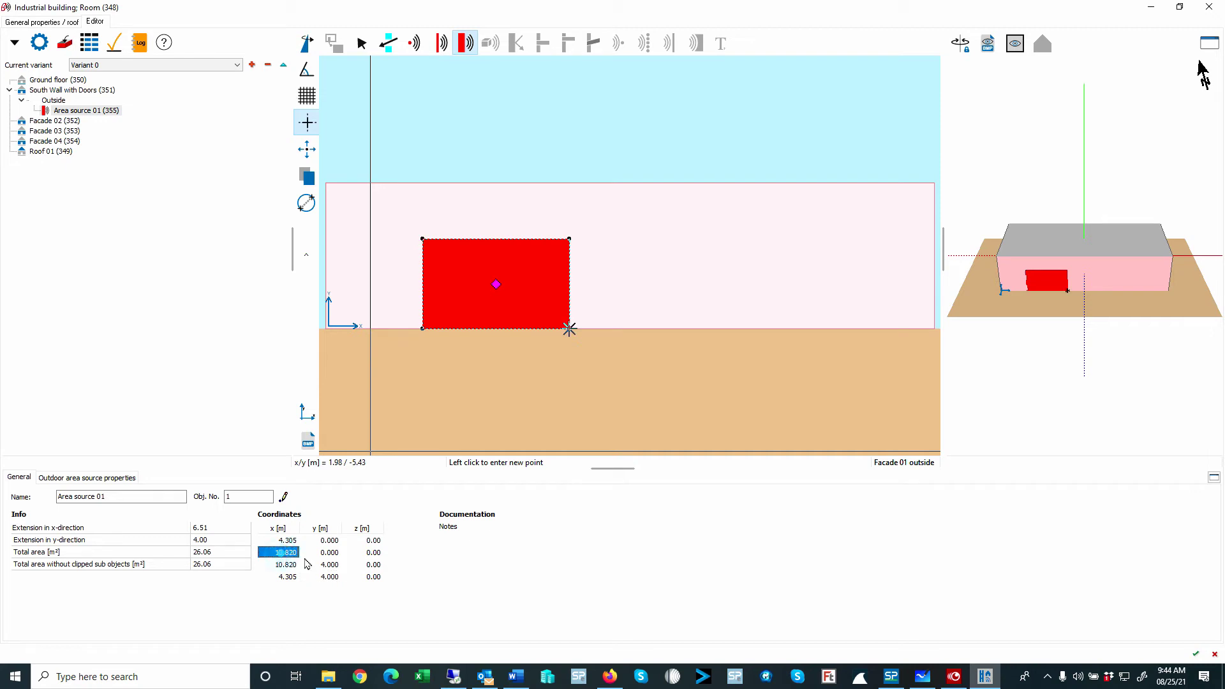
left_click(289, 542)
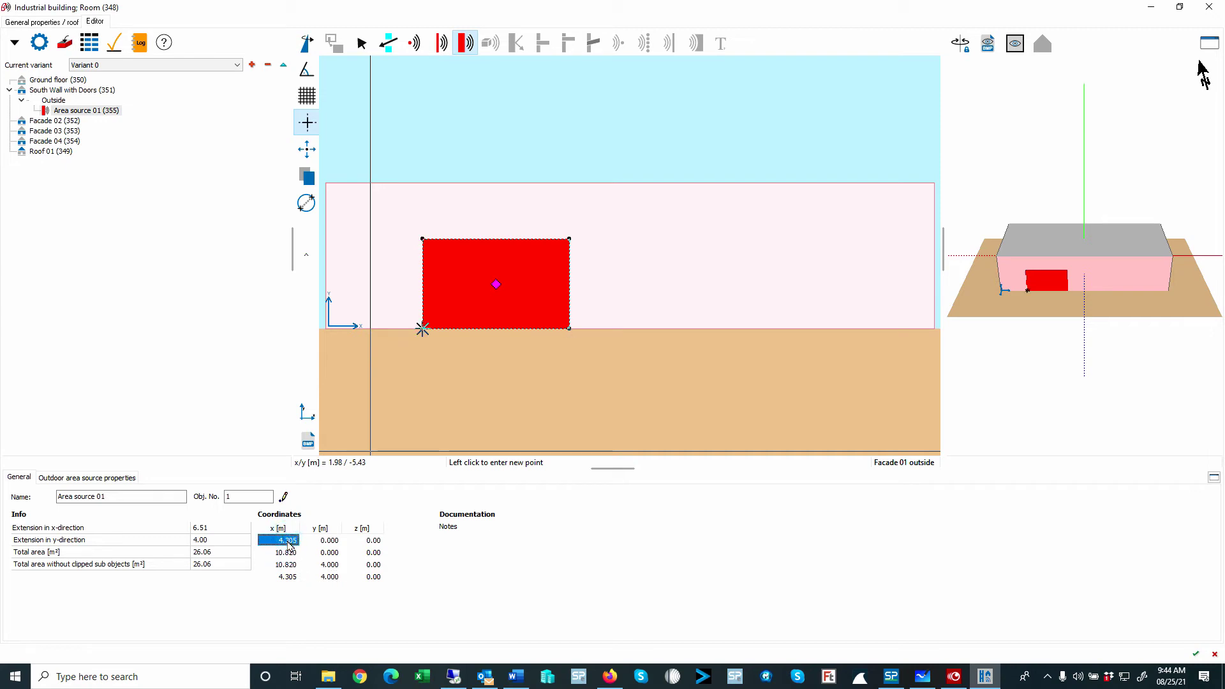
type("4")
left_click(286, 555)
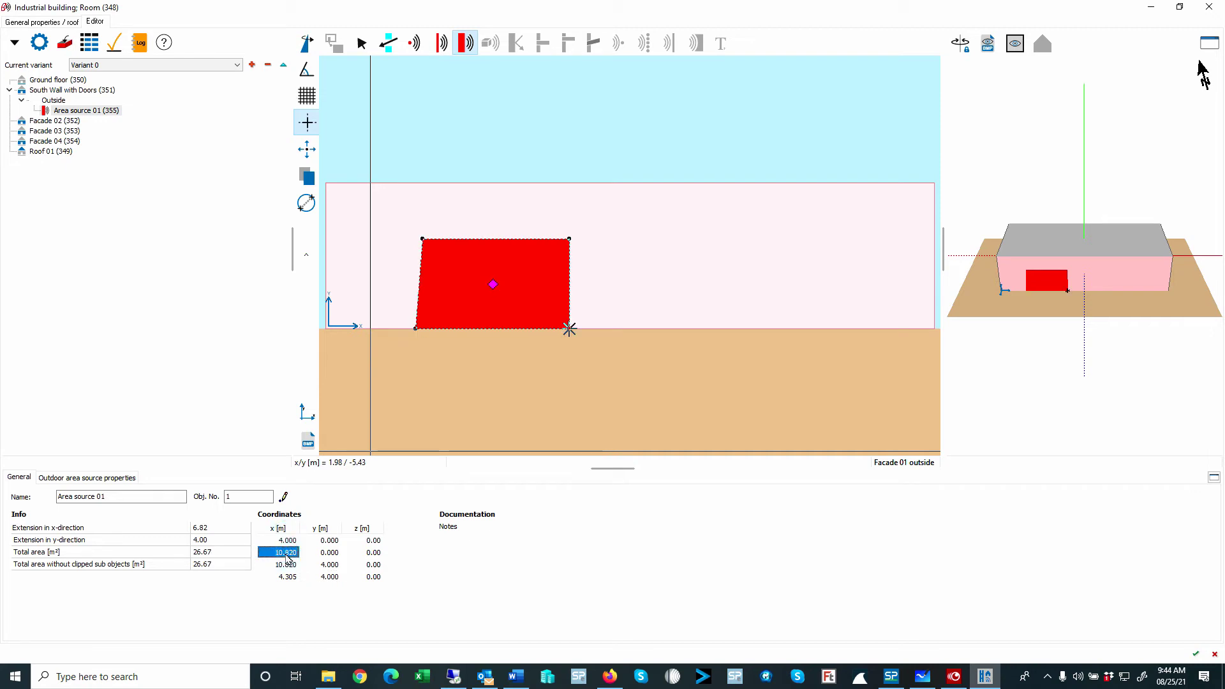
type("8")
left_click(287, 565)
type("8")
left_click(290, 577)
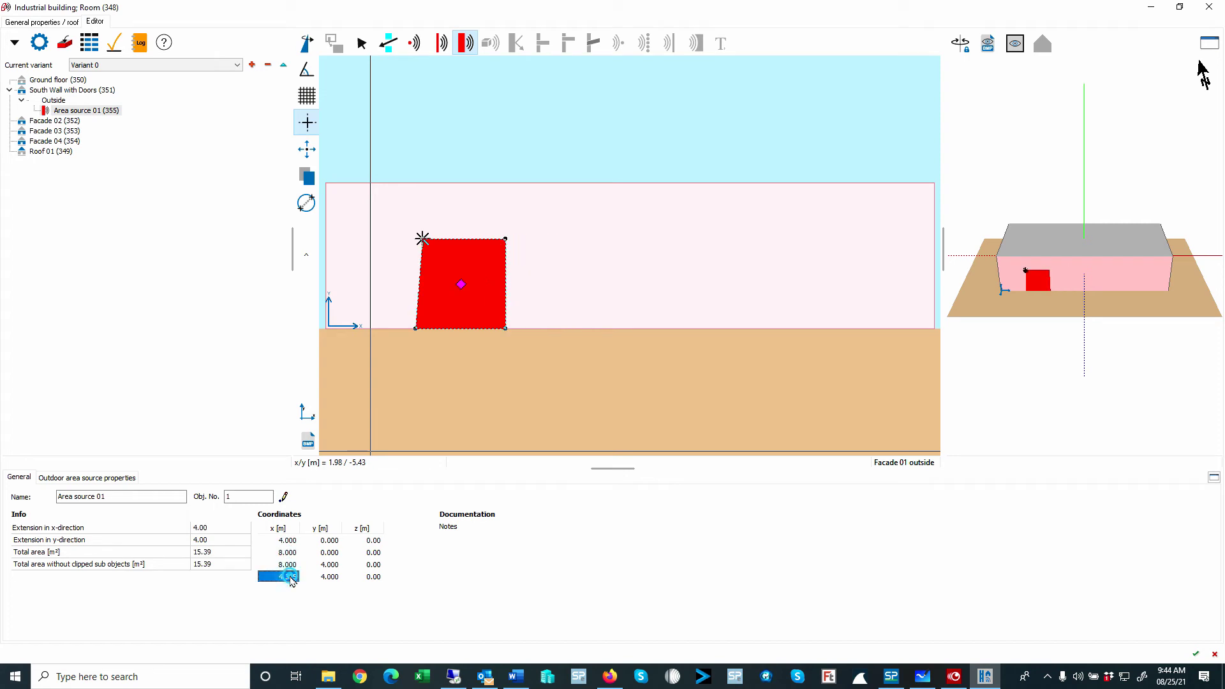
type("4")
key("Return")
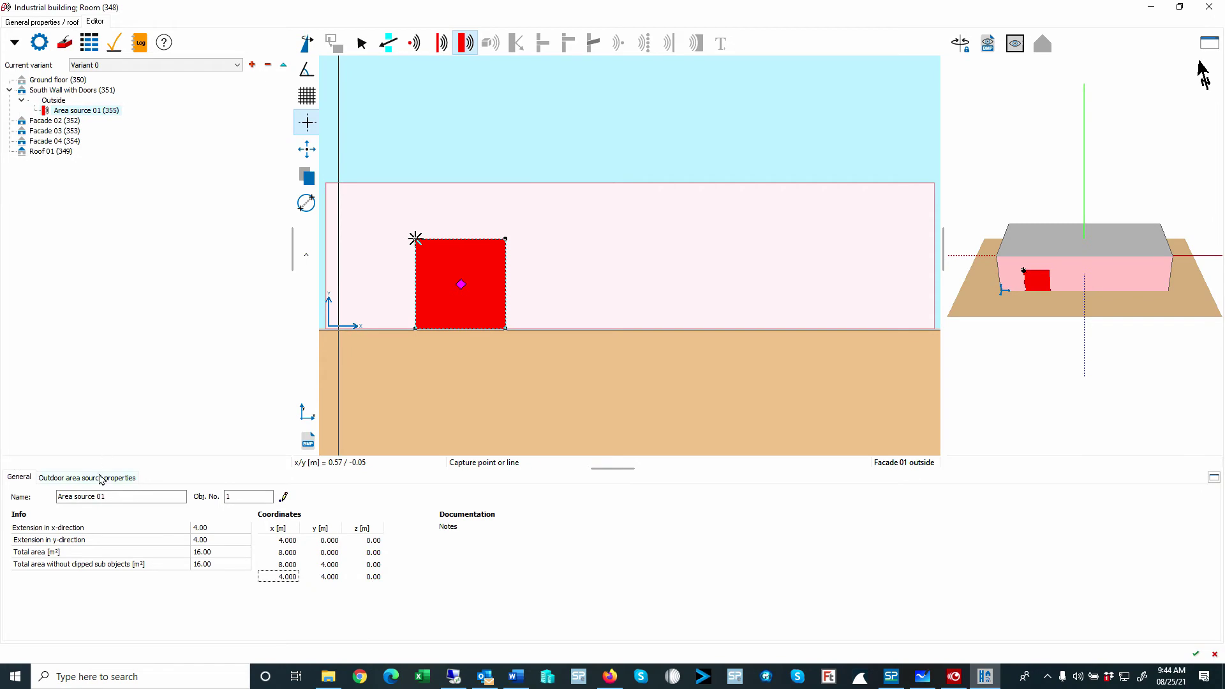
Step: Assign the Aluminium roller door transmission spectrum to the new area source
left_click(100, 478)
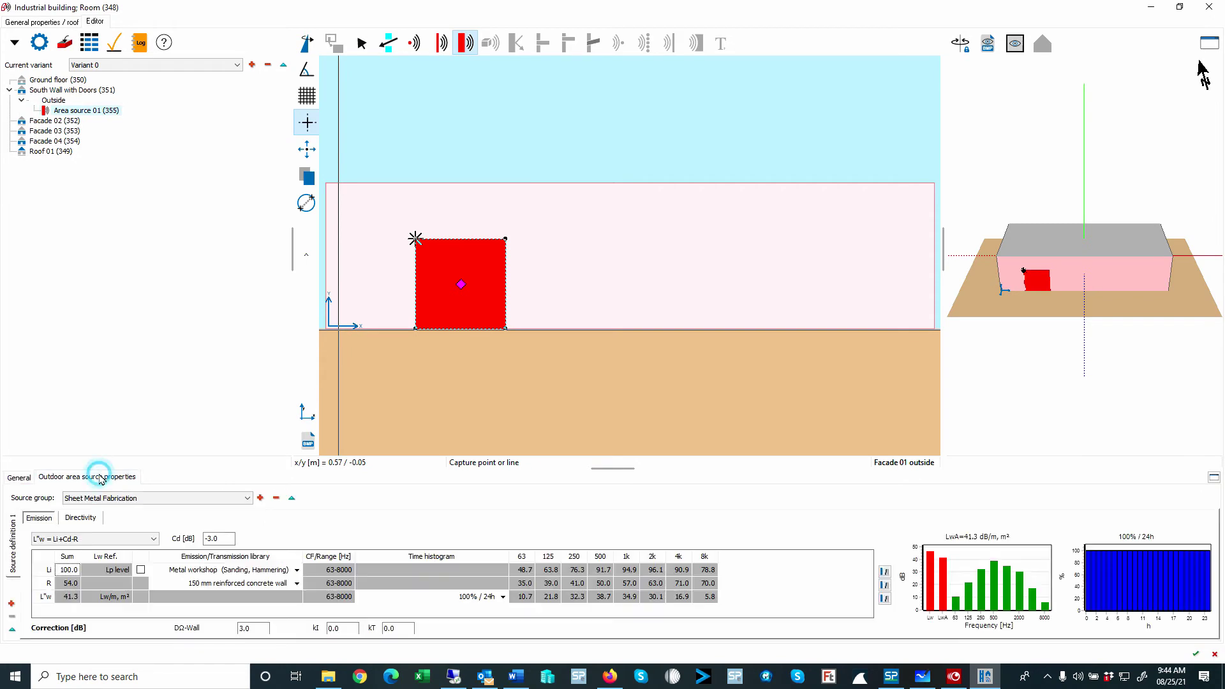
left_click(297, 583)
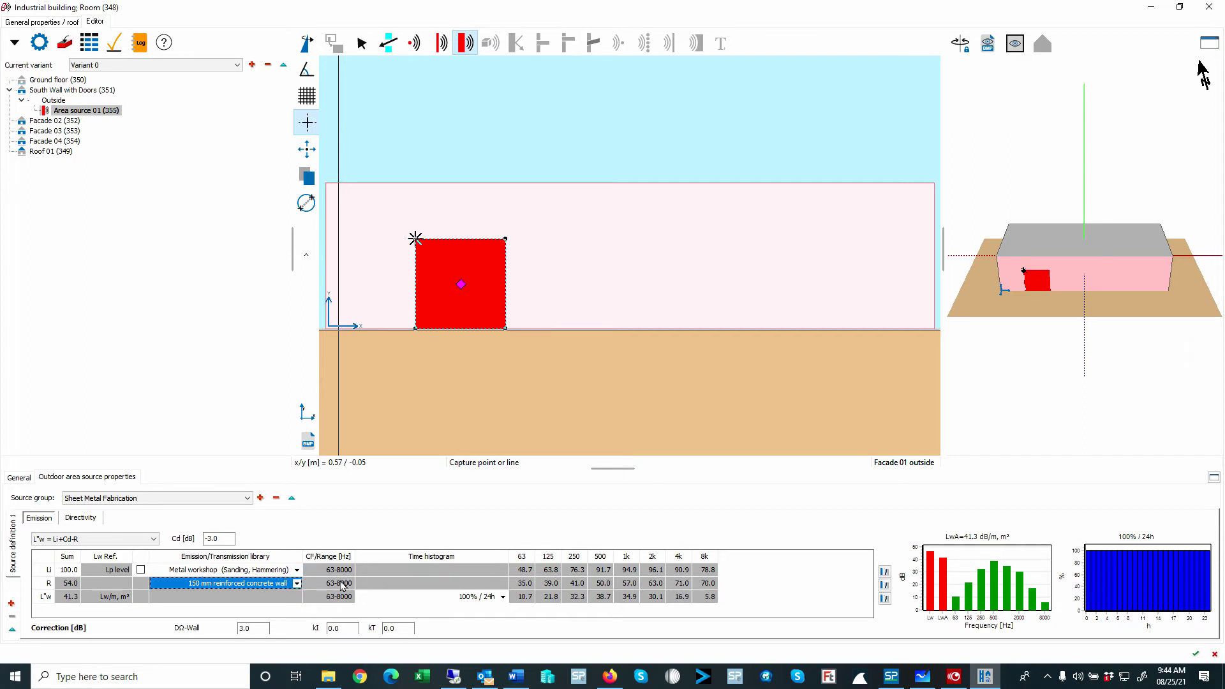
left_click(297, 584)
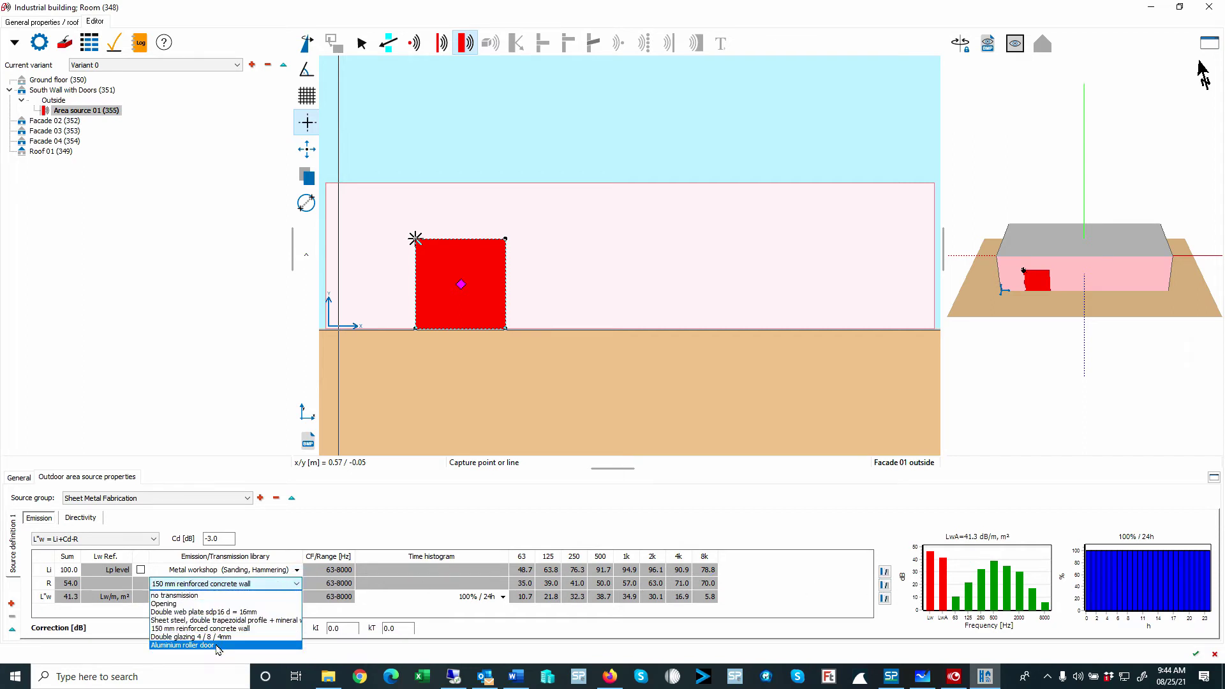
left_click(216, 643)
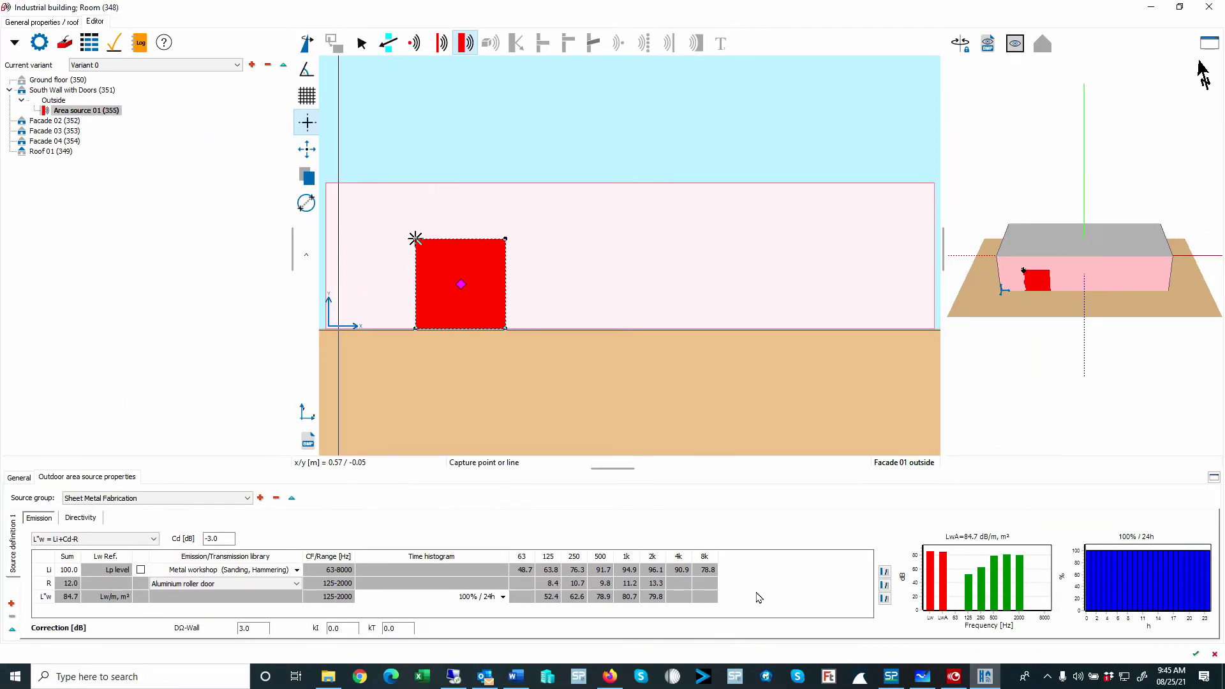
Step: Open the aluminium roller door's values in the transmission library and extend the spectrum's lower limit to 50 Hz
left_click(885, 585)
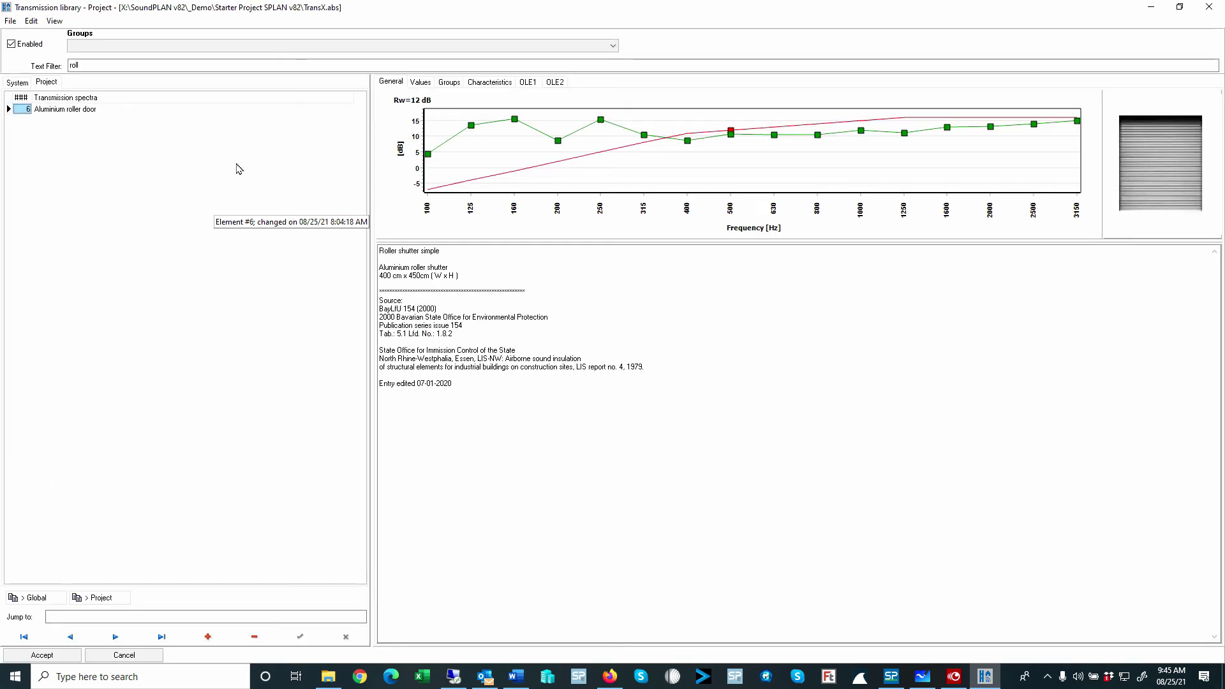
left_click(421, 81)
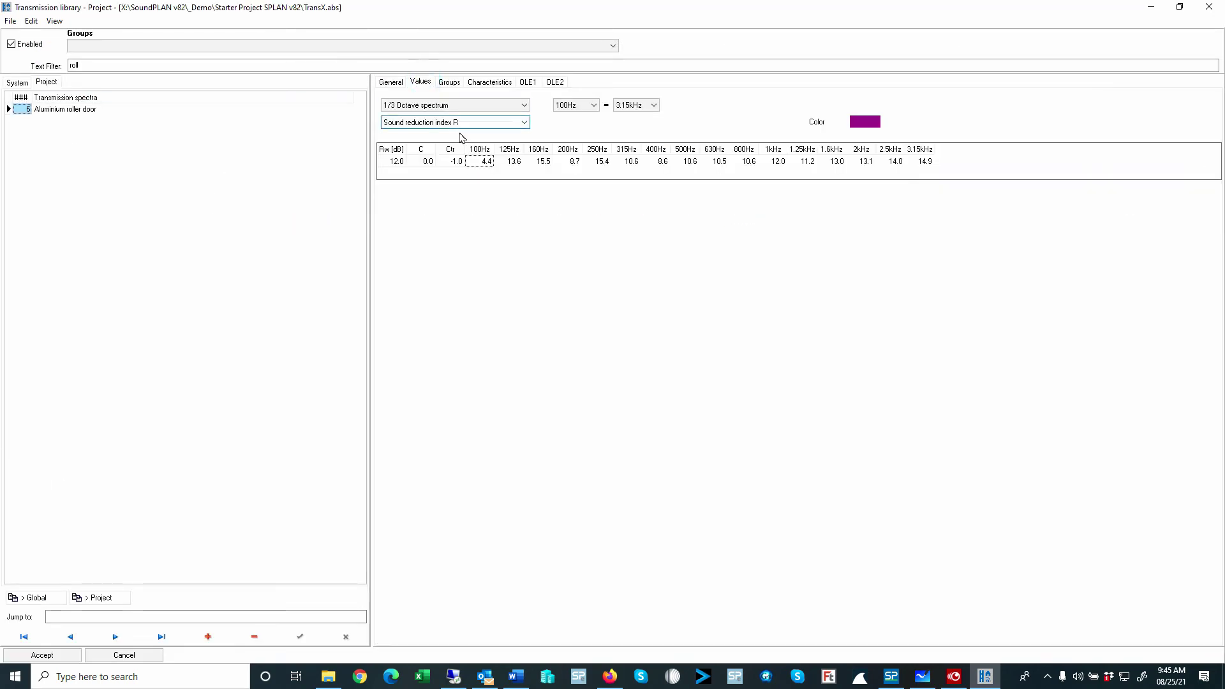
left_click(594, 104)
left_click(594, 119)
left_click(594, 119)
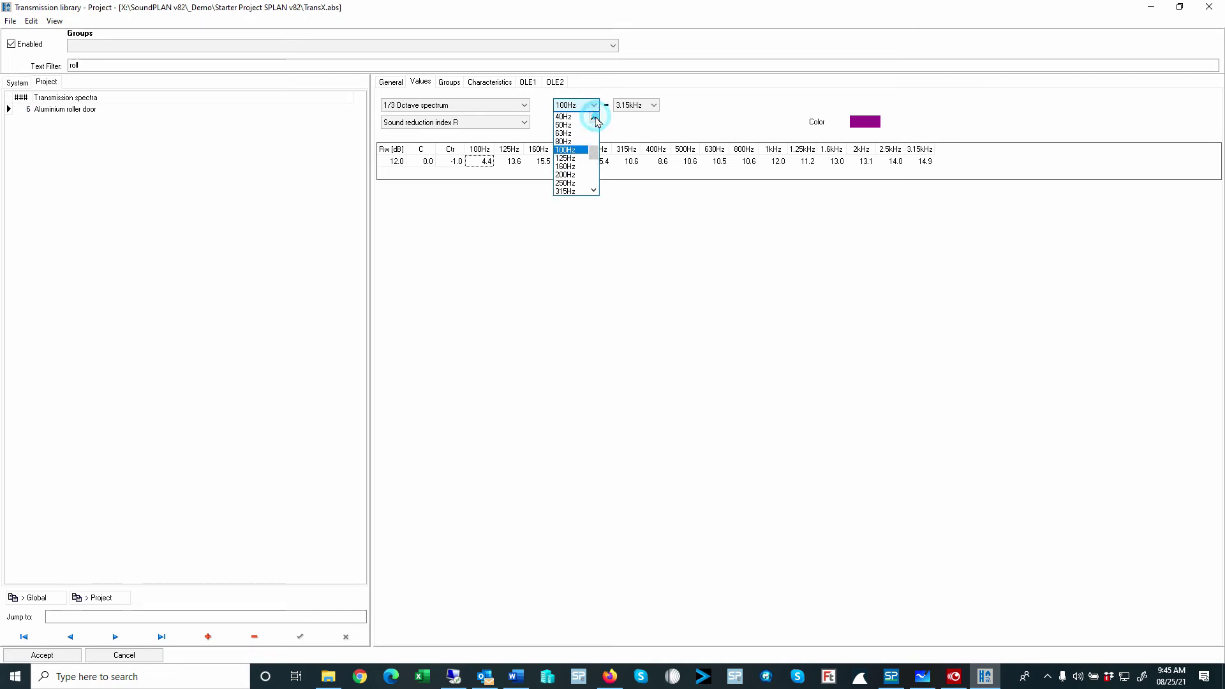
left_click(571, 124)
Step: Enter the roller door's sound reduction as 3 dB at 80 Hz and 2 dB at both 63 Hz and 50 Hz
left_click(540, 162)
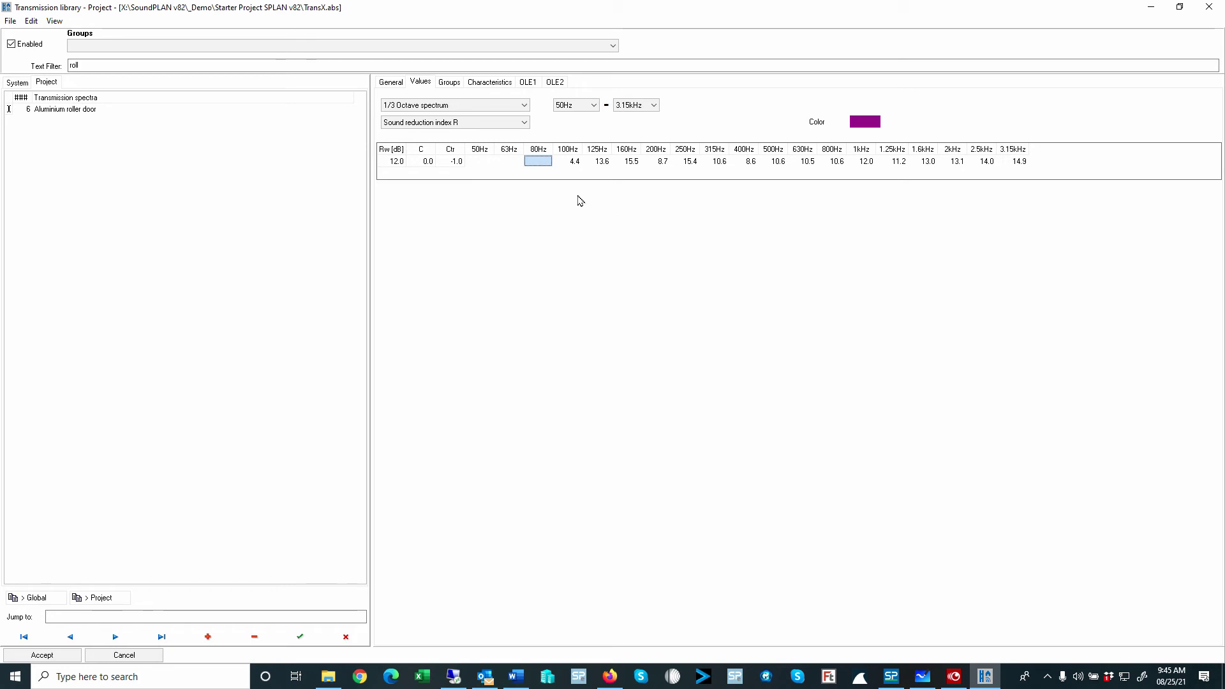
type("3")
left_click(509, 162)
type("2")
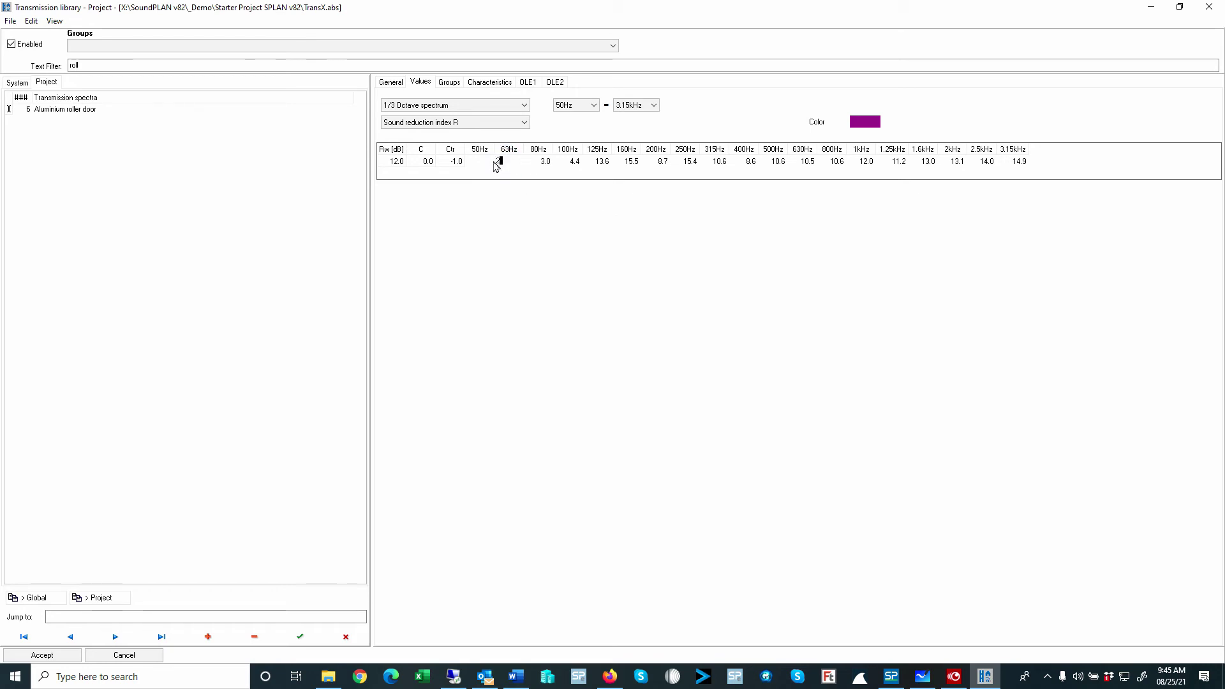
left_click(486, 163)
type("2")
left_click(528, 162)
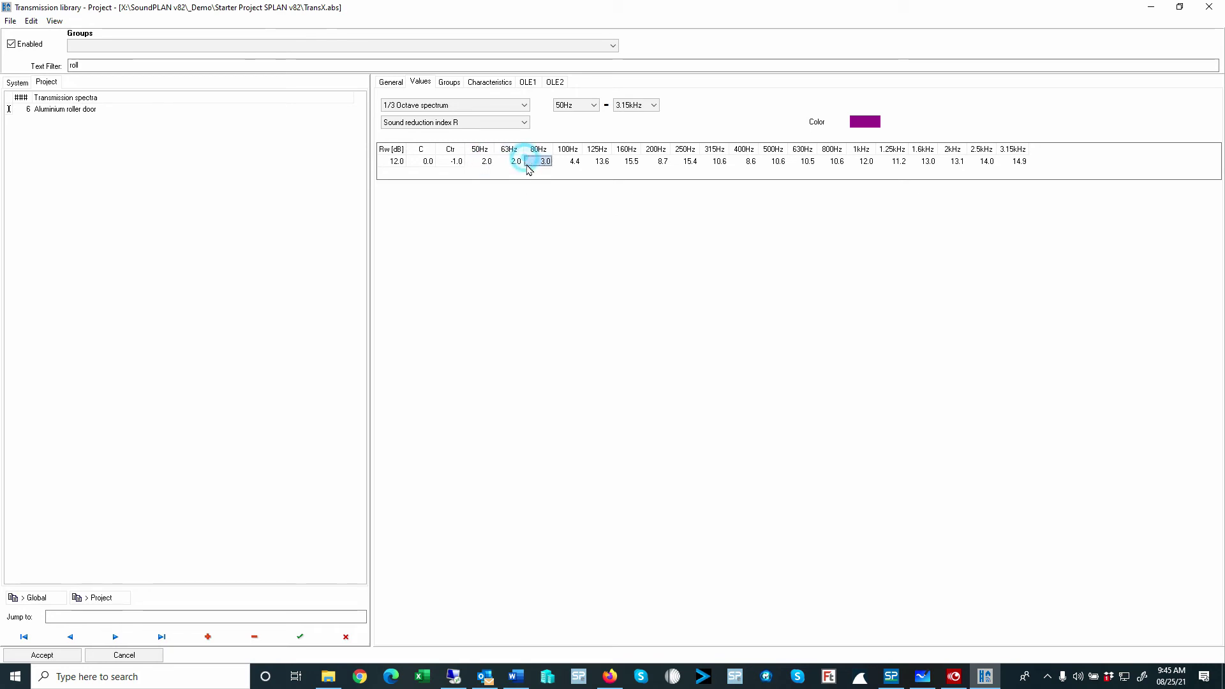
Step: Extend the roller door spectrum's upper limit to 10 kHz and enter 12 dB for every band from 4 kHz to 10 kHz
left_click(635, 105)
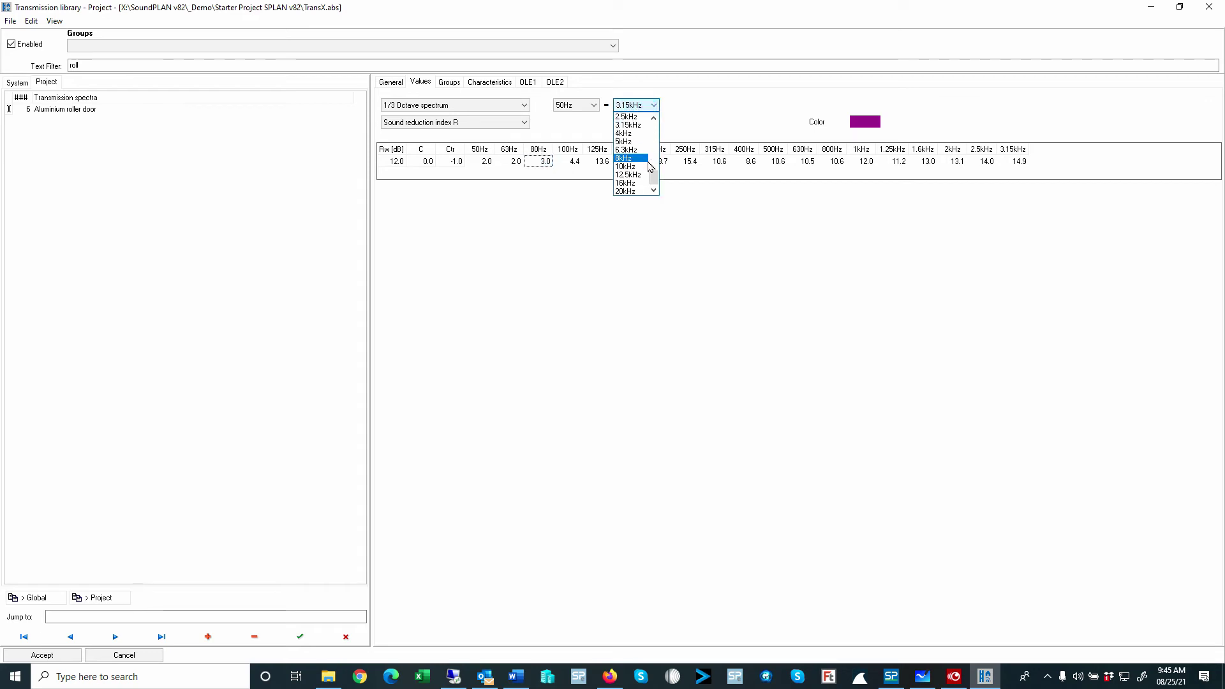
left_click(640, 169)
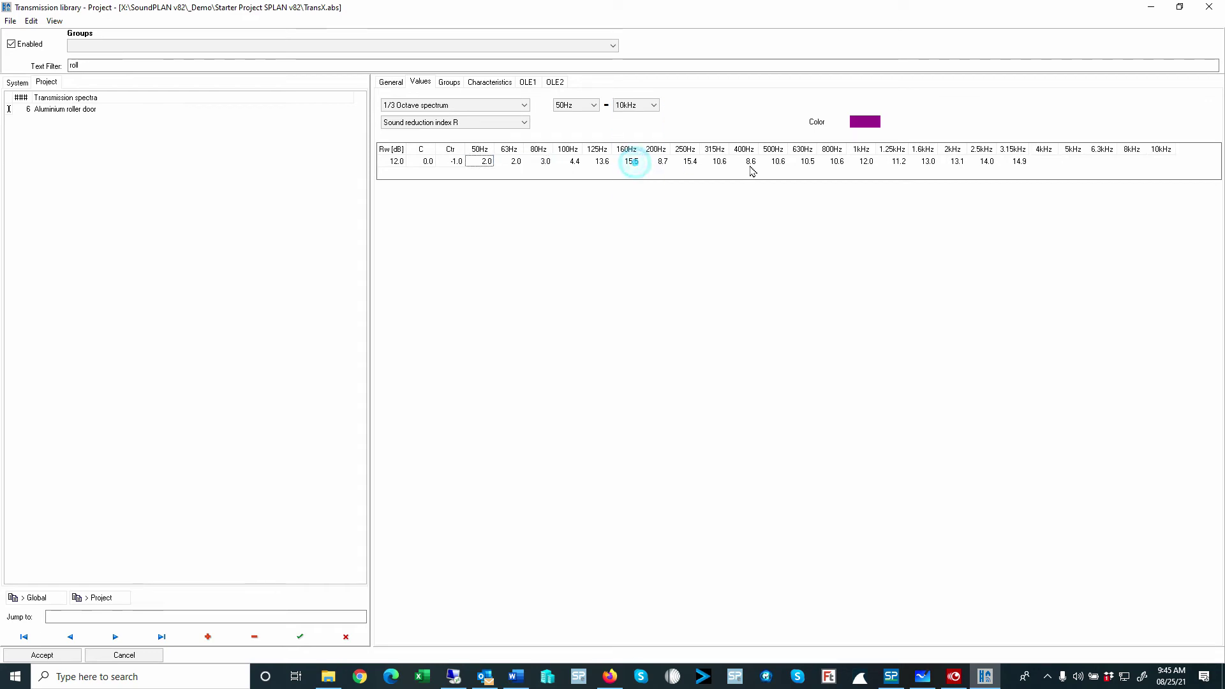
left_click(1050, 165)
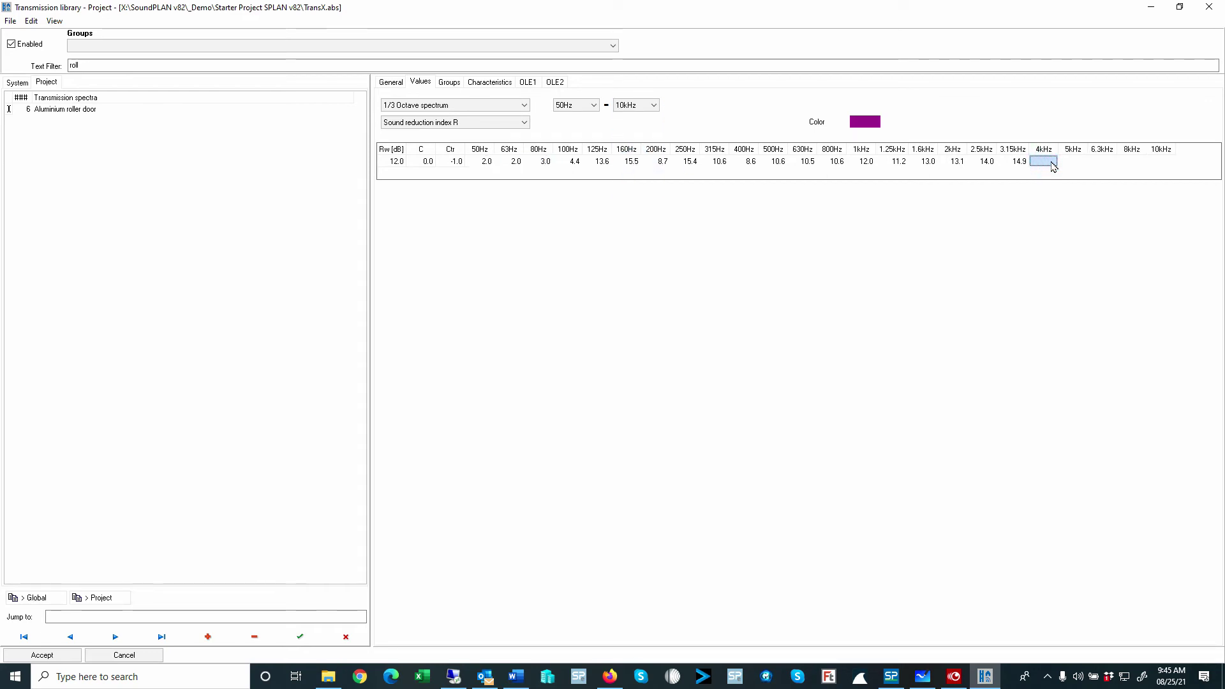
type("12")
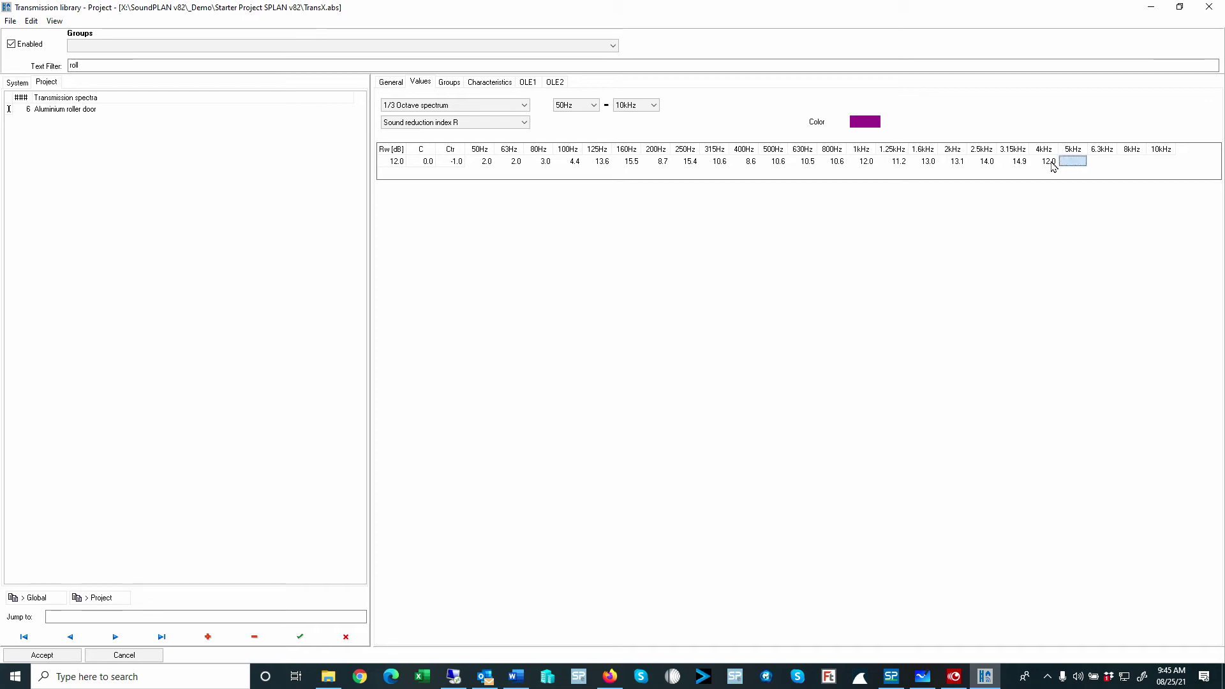
left_click(1053, 164)
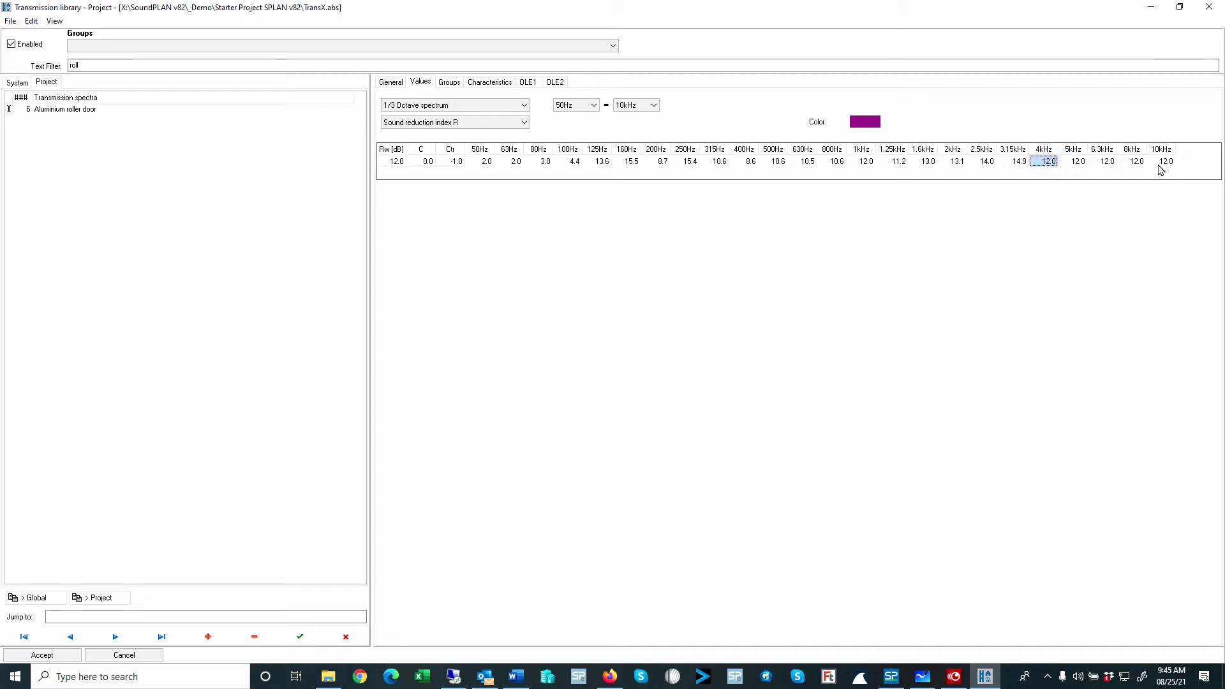
Step: Add the note "Extending Frequency range of TL to 50 Hz and 10 Khz" to the roller door's description, save the entry and accept the library
left_click(391, 81)
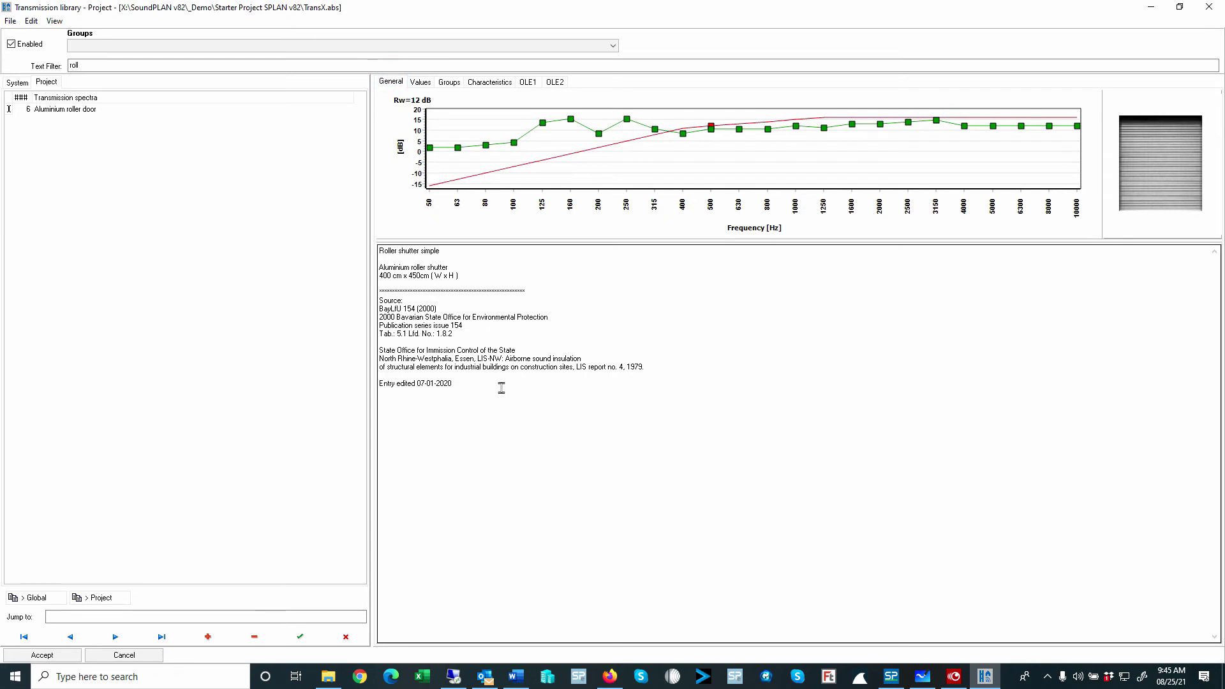
left_click(452, 391)
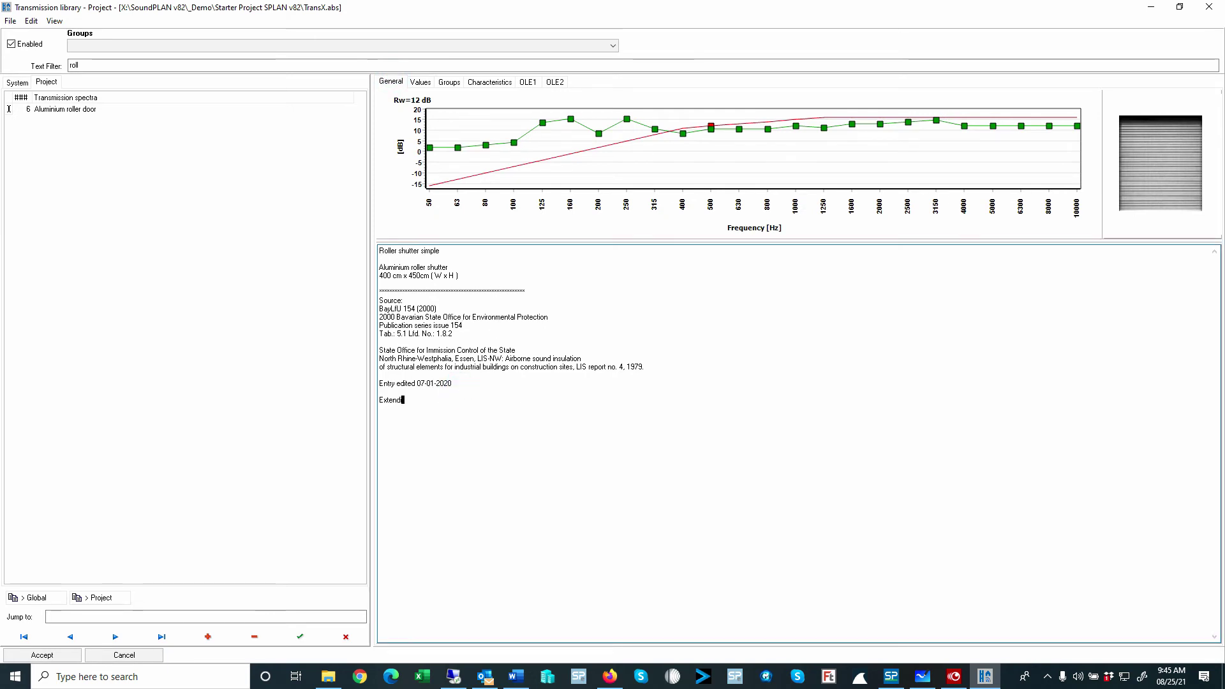
type("Extending FREq")
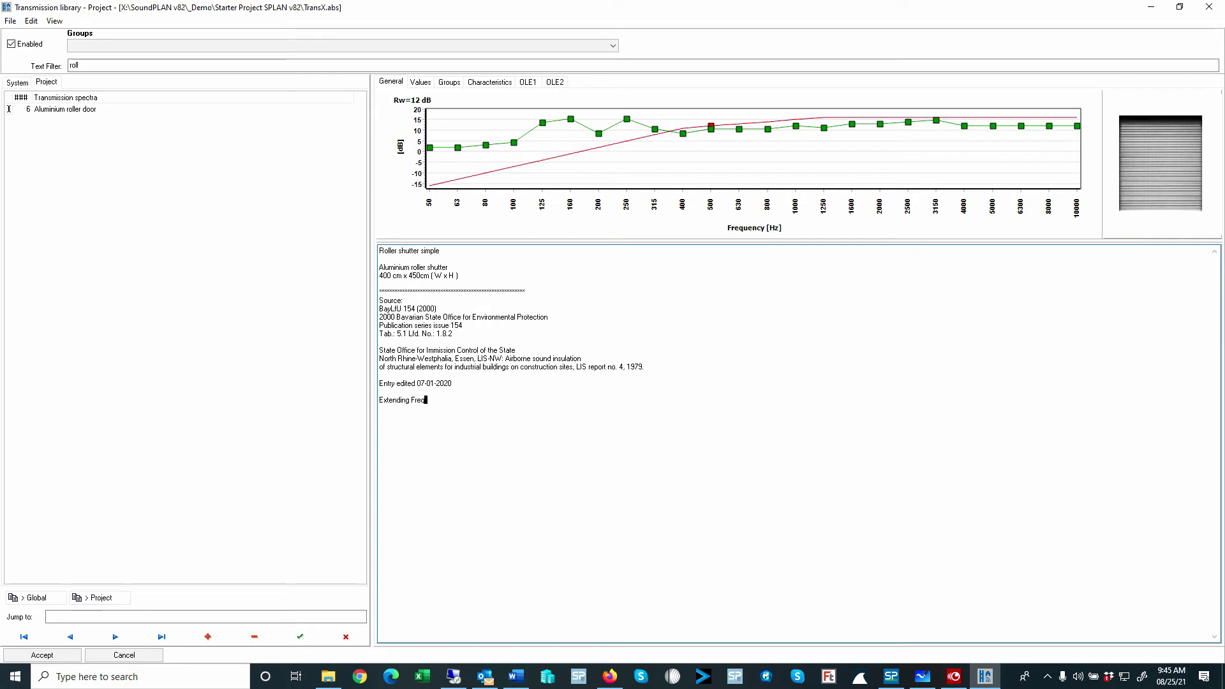
type("uency range of TL to 50")
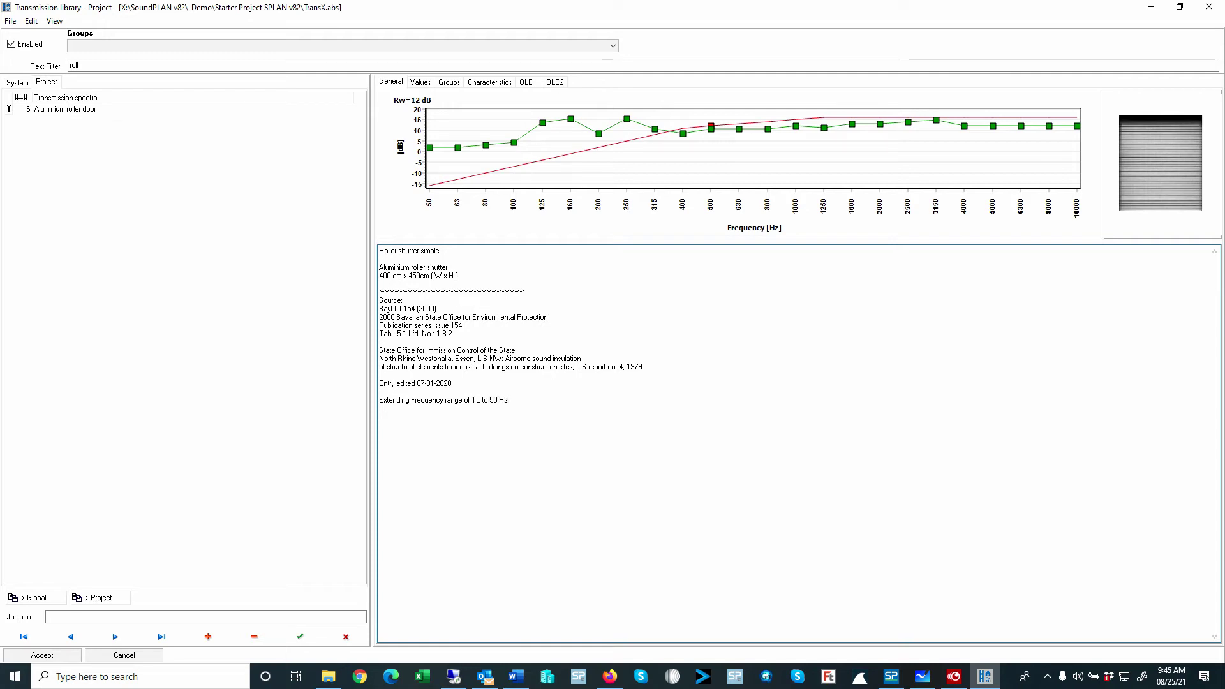
type("Hz and 10 Khz")
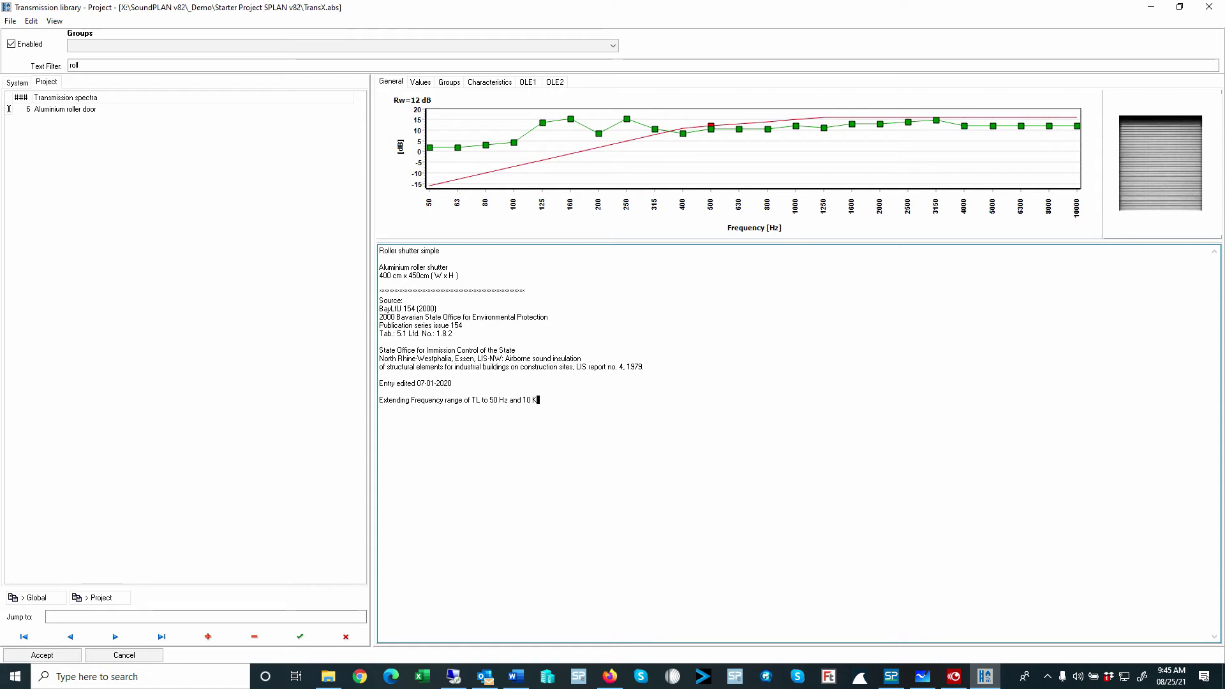
left_click(300, 637)
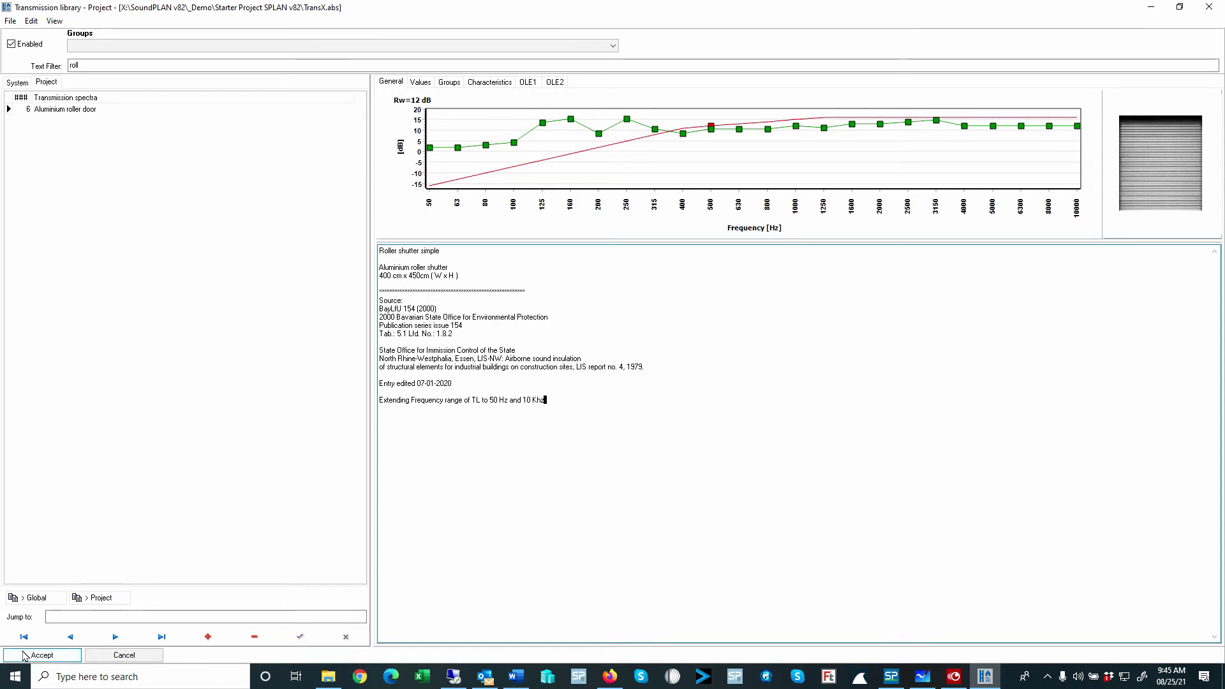
left_click(45, 655)
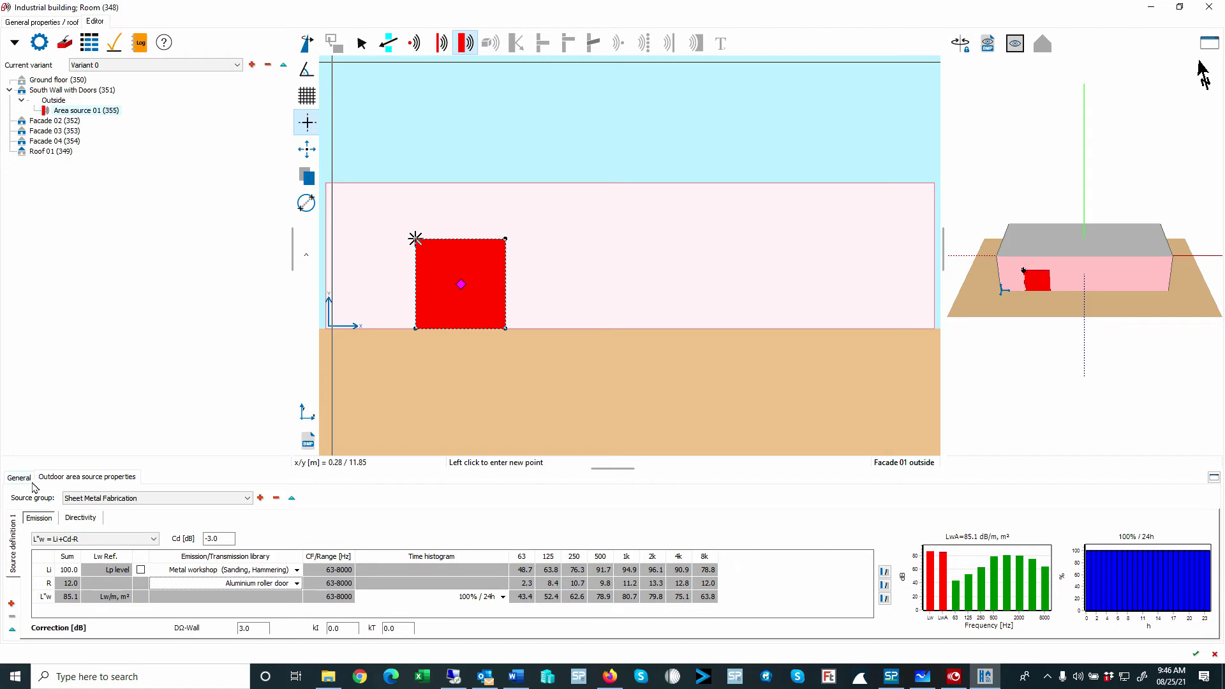
Step: Rename the area source on the south wall as "Door closed"
left_click(25, 479)
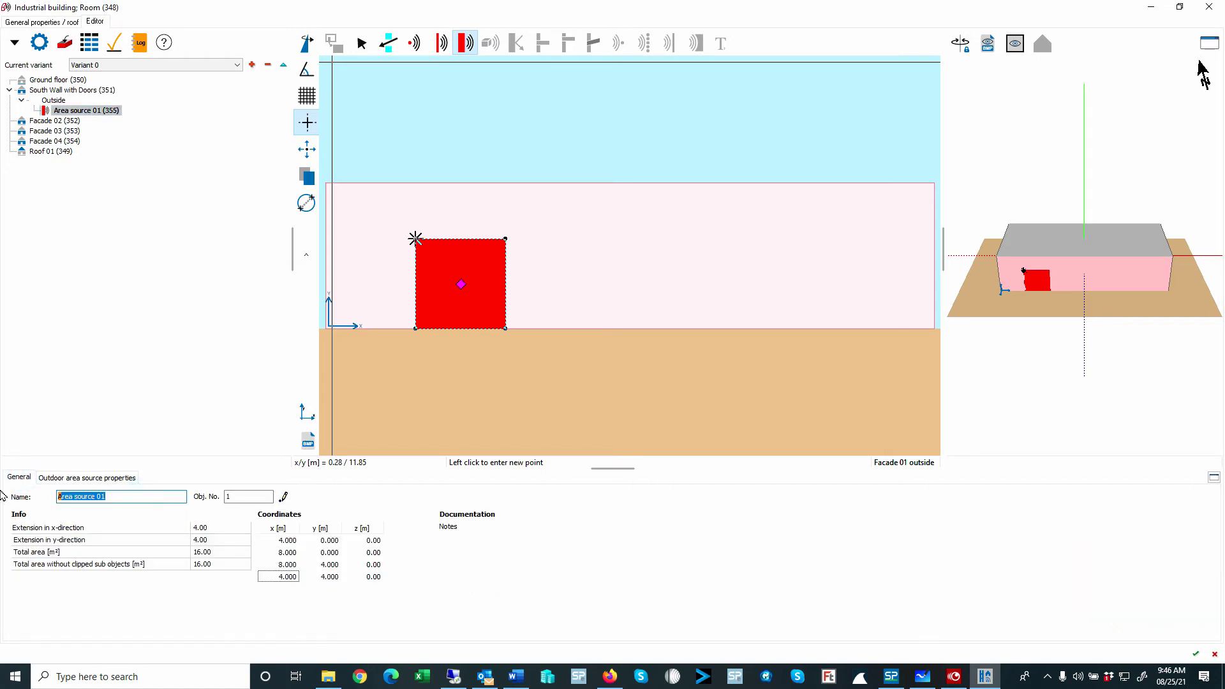
type("T")
type("oor closed")
key("Return")
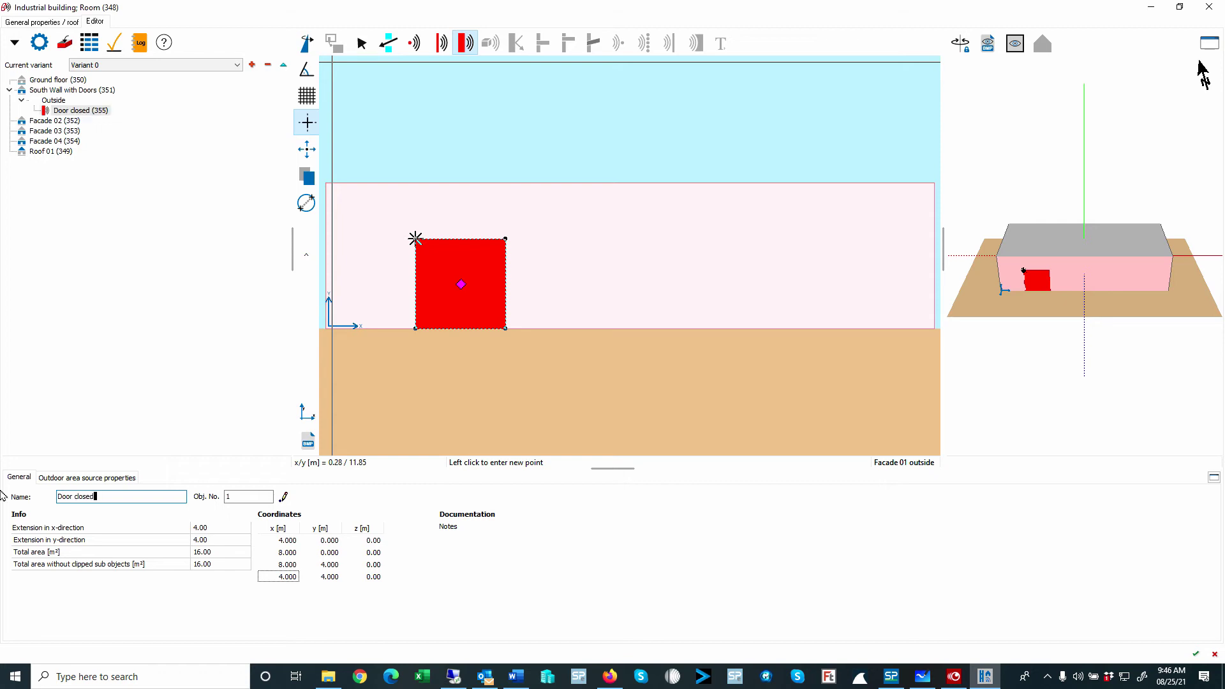
Step: Duplicate the closed door twice at a distance of 10 m in the x-direction
left_click(313, 181)
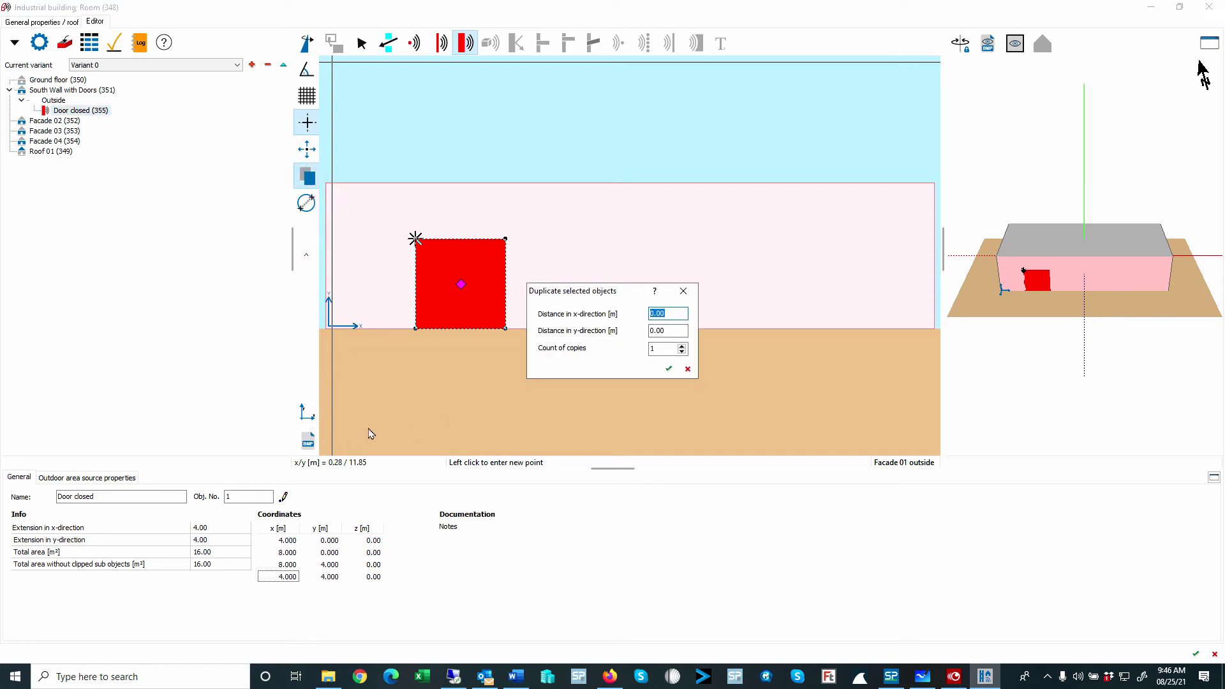
left_click(682, 345)
double_click(669, 314)
type("10")
left_click(668, 369)
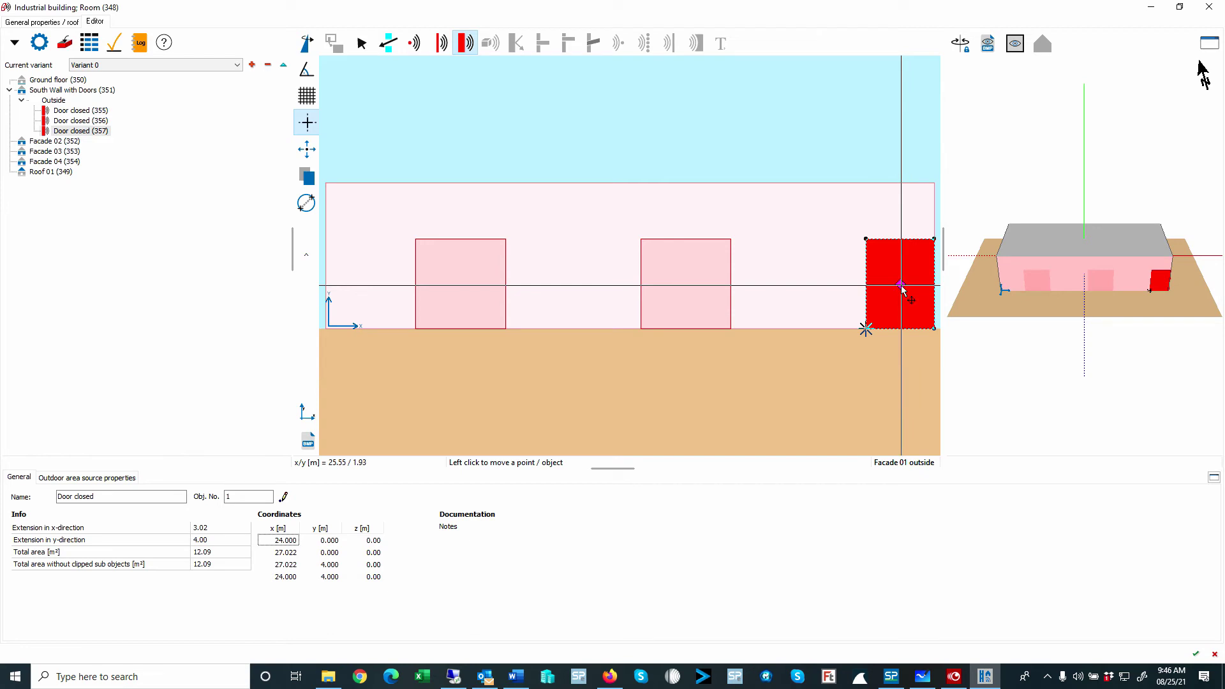
Step: Delete the copy at the wall's east end and move the remaining copy west to start at about x = 11.96 m
key("Delete")
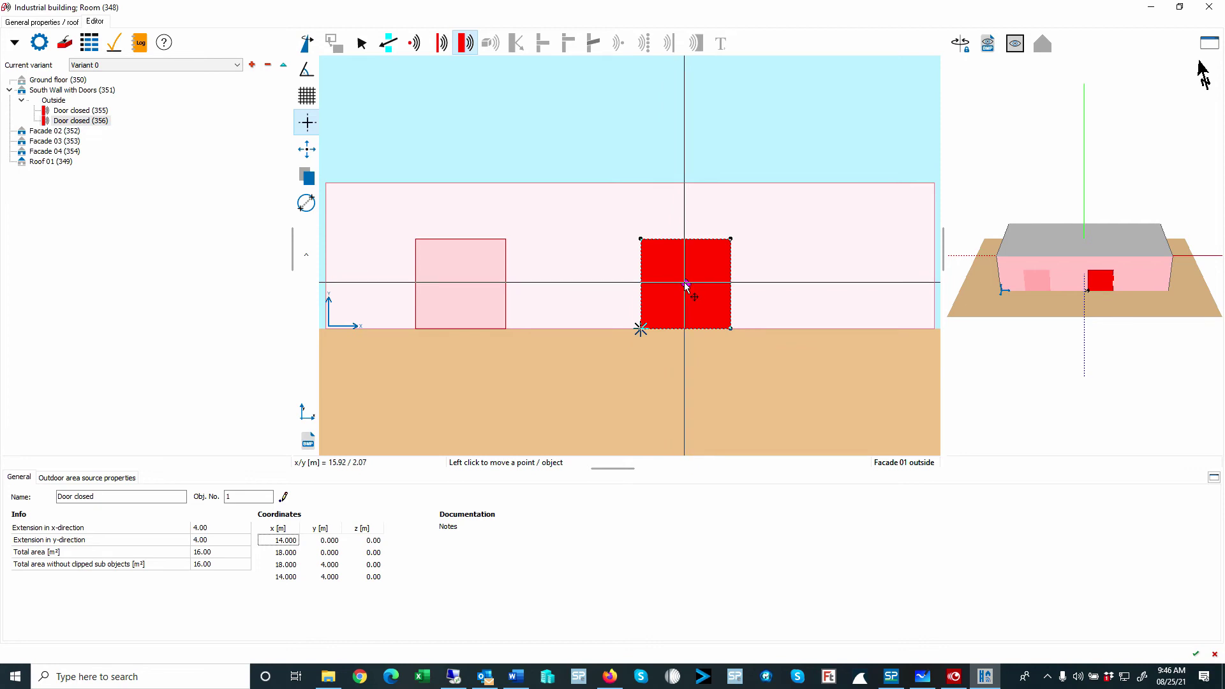
left_click_drag(686, 285, 640, 285)
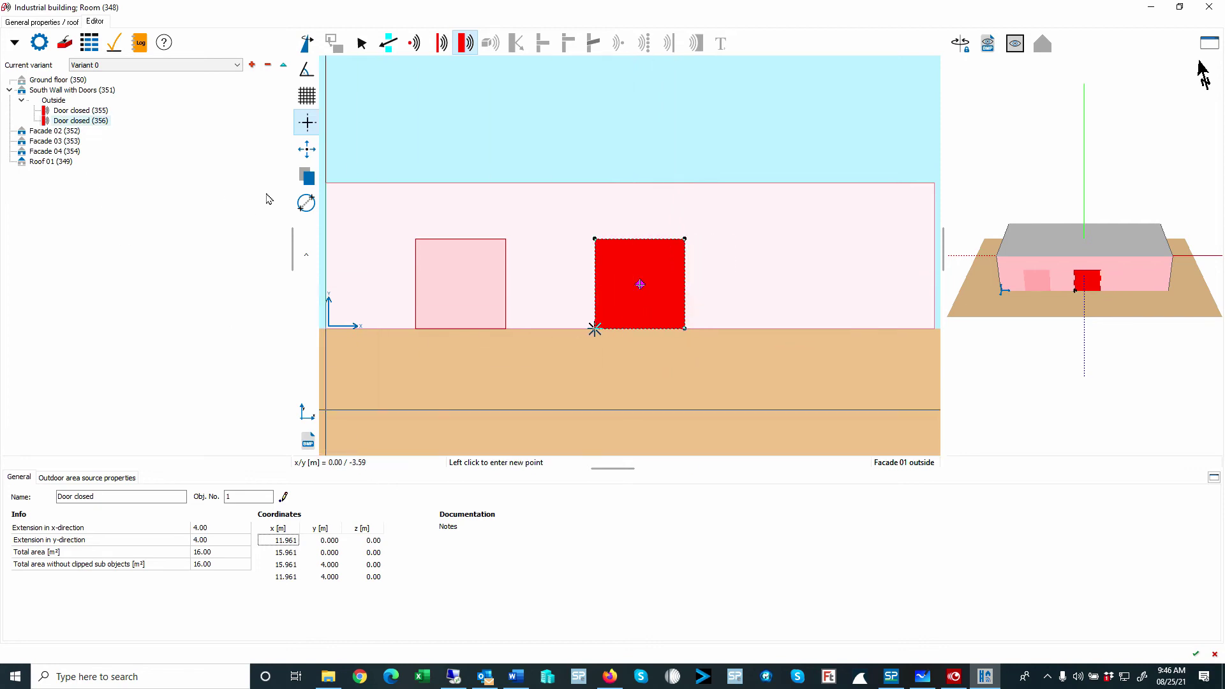
Step: Duplicate the middle door once at 5 m in the x-direction and move the copy east to start at about x = 19.79 m
left_click(308, 177)
left_click(659, 349)
left_click(666, 314)
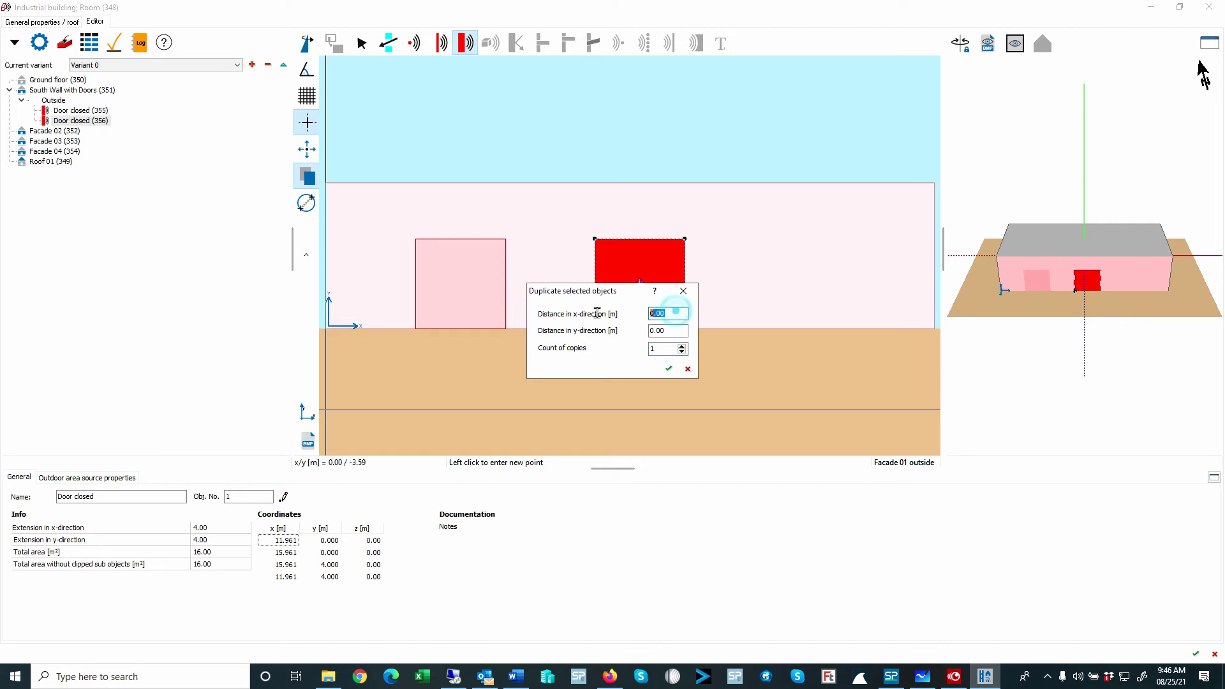
type("5")
left_click(668, 369)
left_click(754, 283)
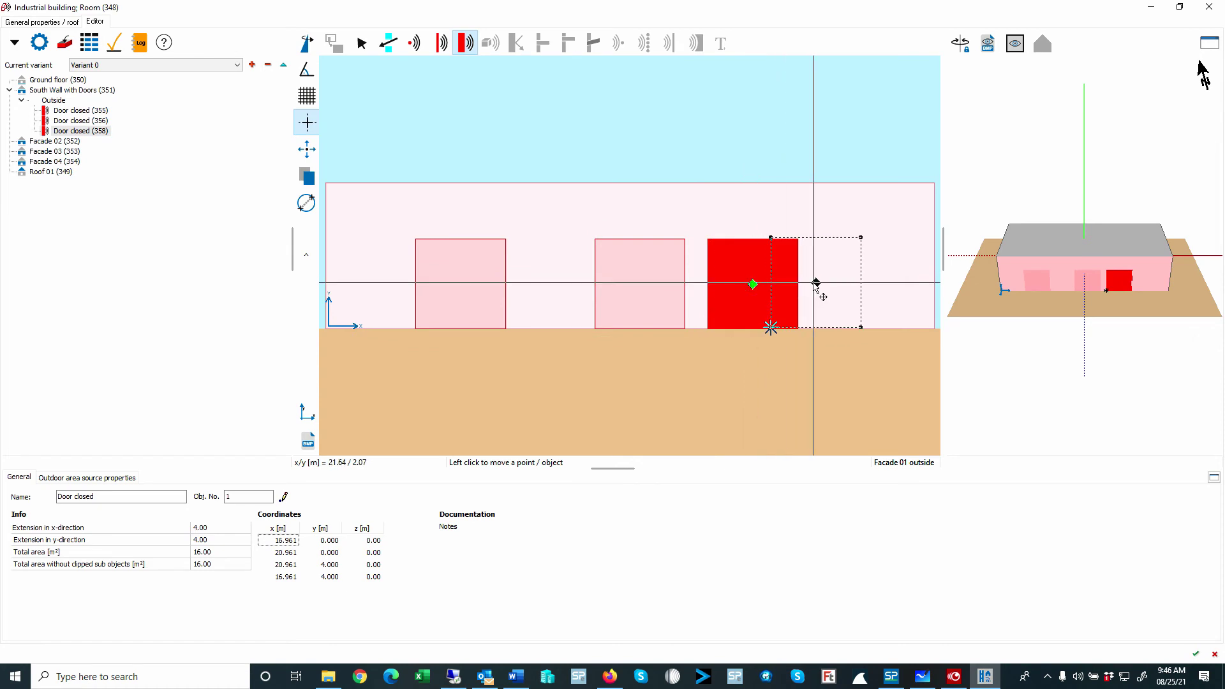
left_click(816, 282)
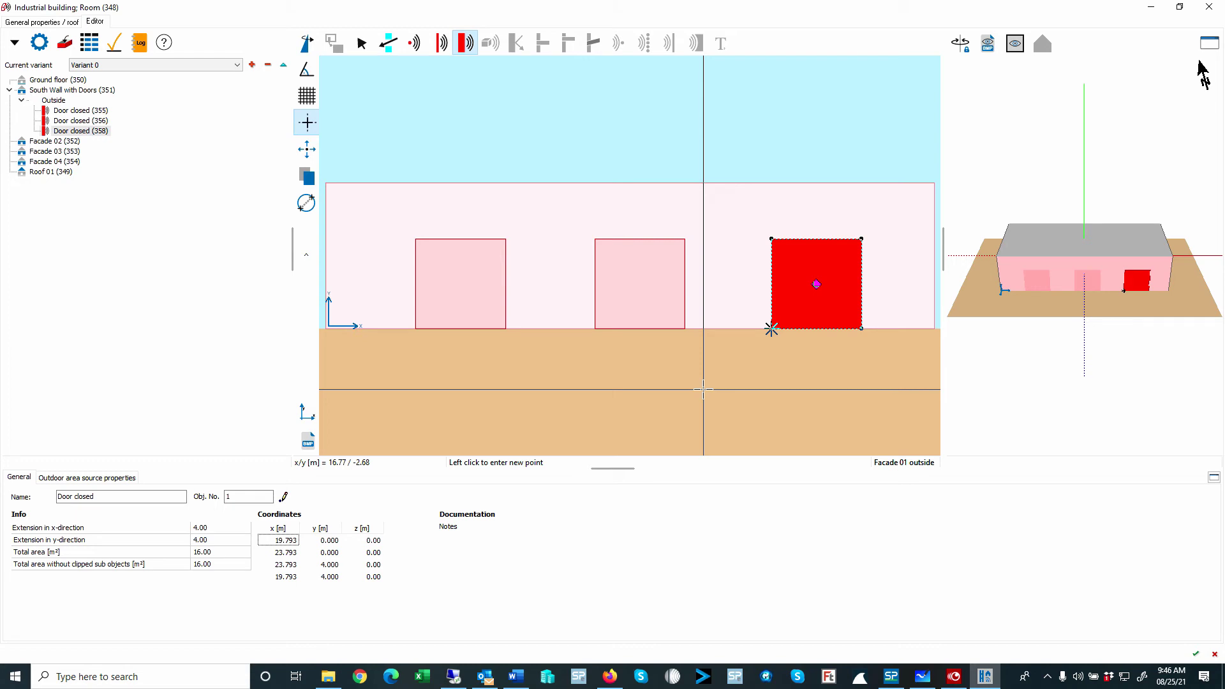
Step: Rename the middle door as "Door open Center"
left_click(60, 122)
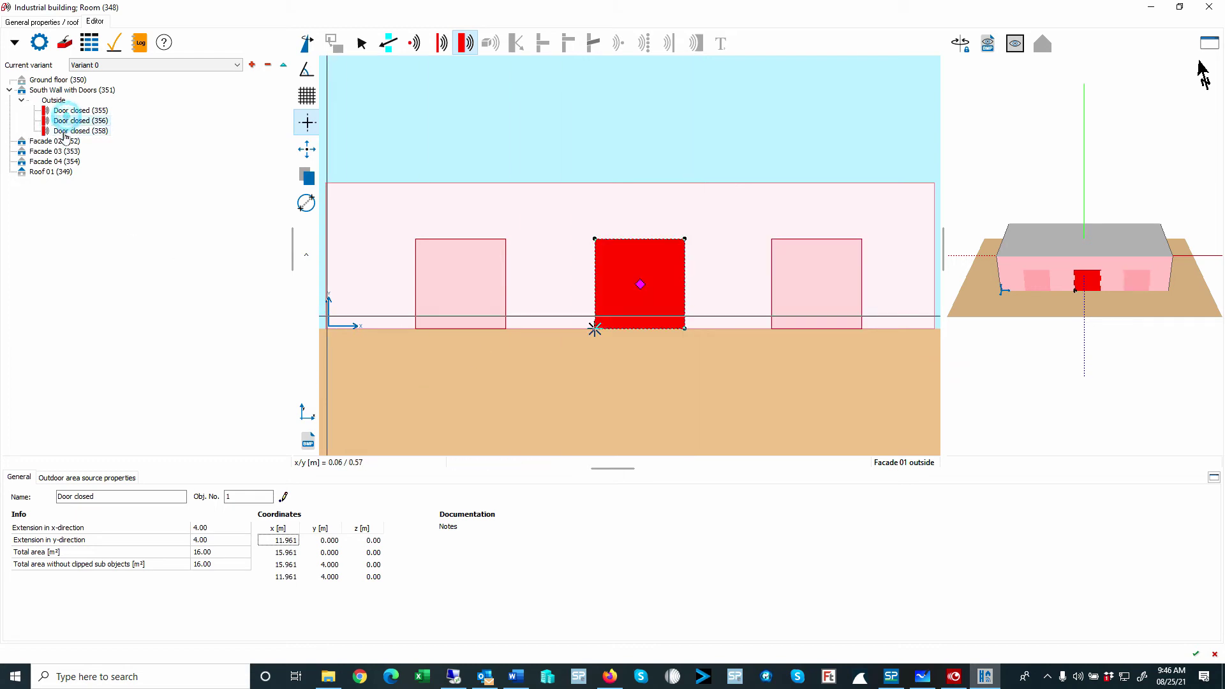
double_click(82, 496)
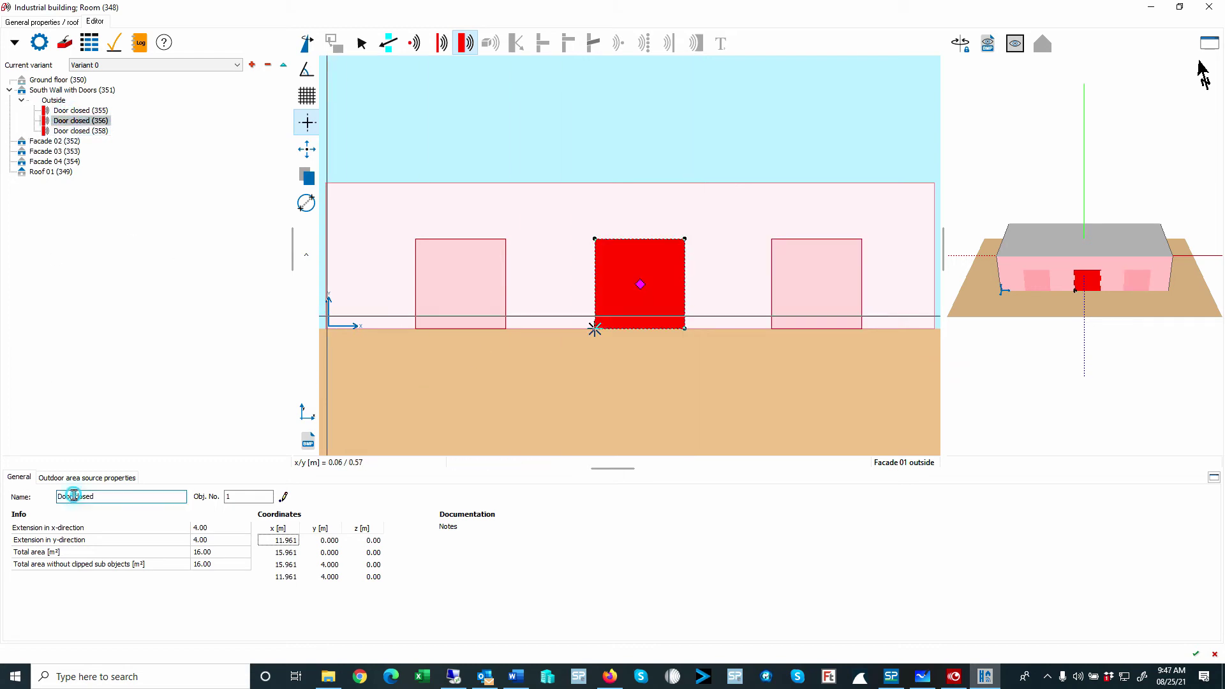
type("o")
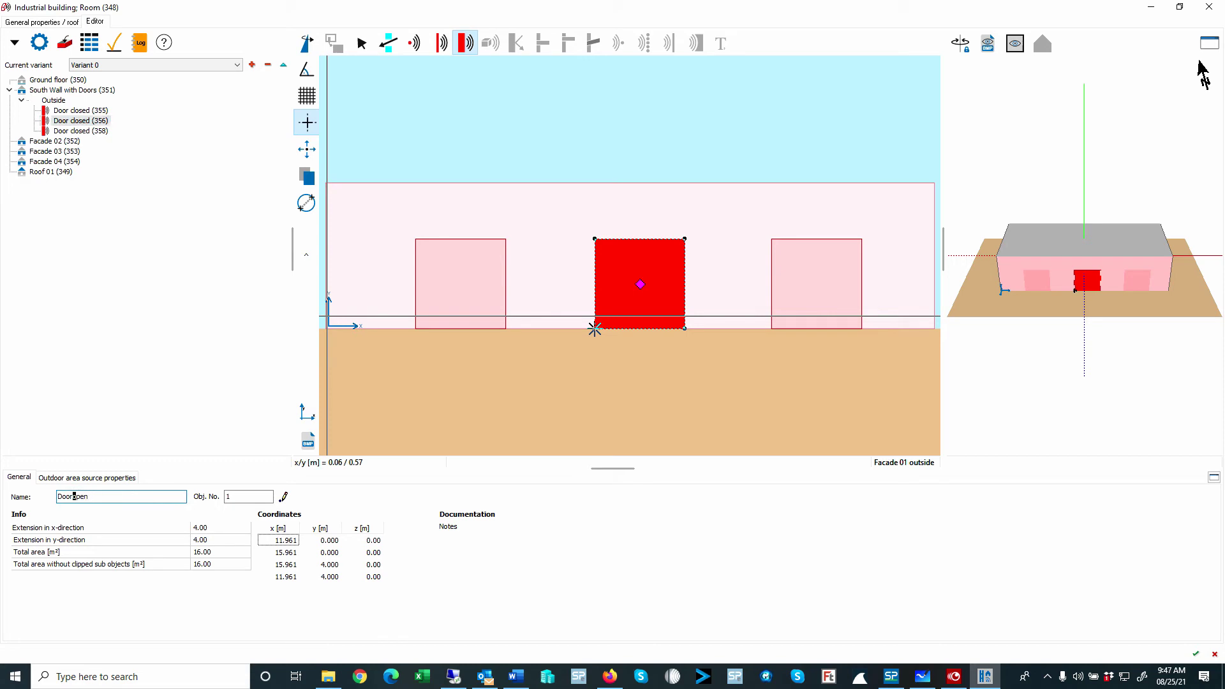
key("Return")
left_click(108, 497)
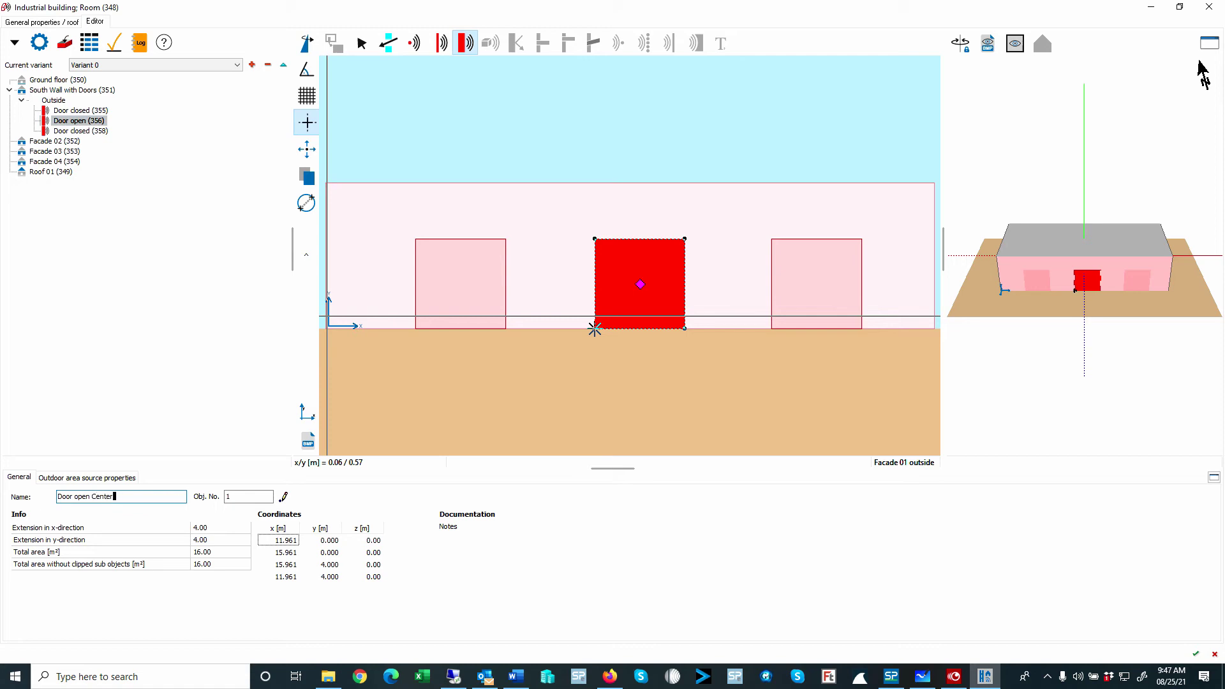
key("Return")
Step: Rename the easternmost door as "Door Open East"
left_click(80, 131)
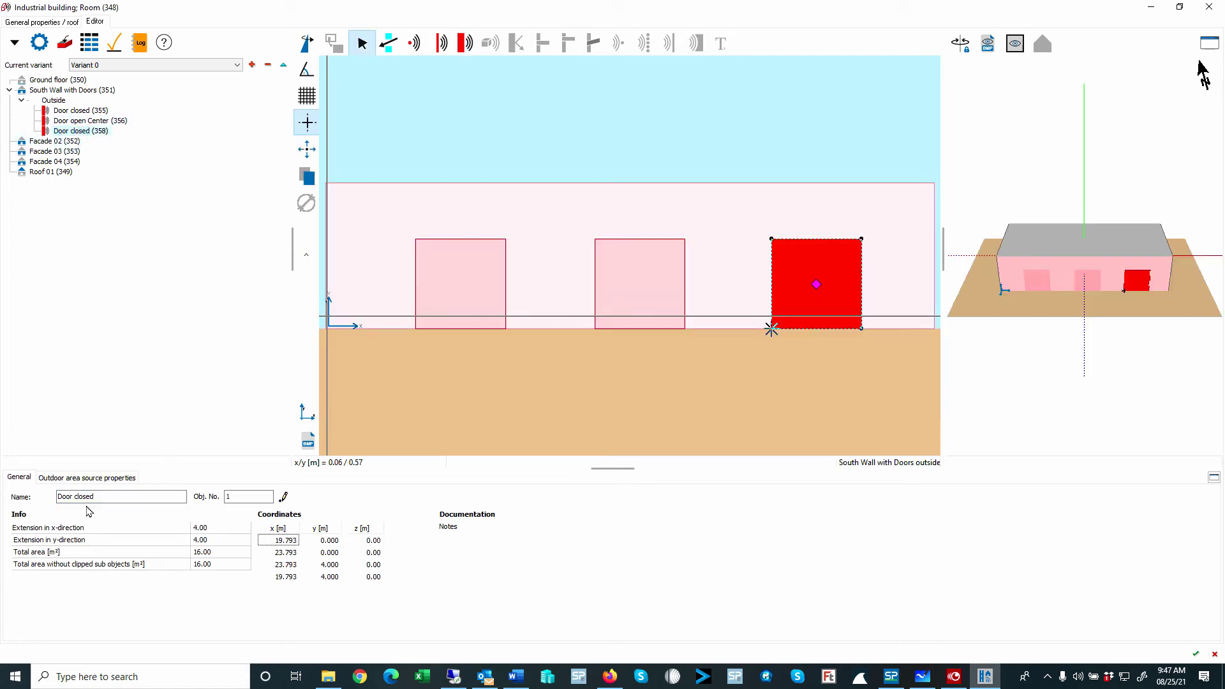
double_click(84, 496)
type("Open East")
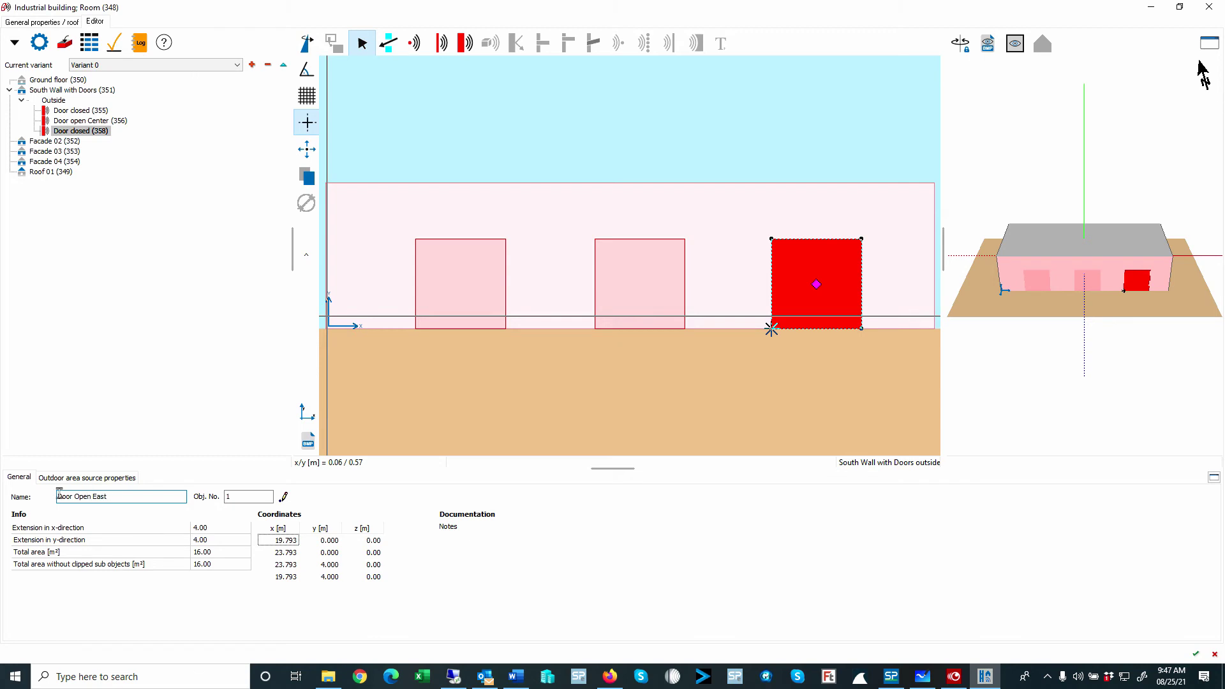
Step: Assign the Opening transmission spectrum to the Door Open East area source
left_click(82, 478)
left_click(264, 589)
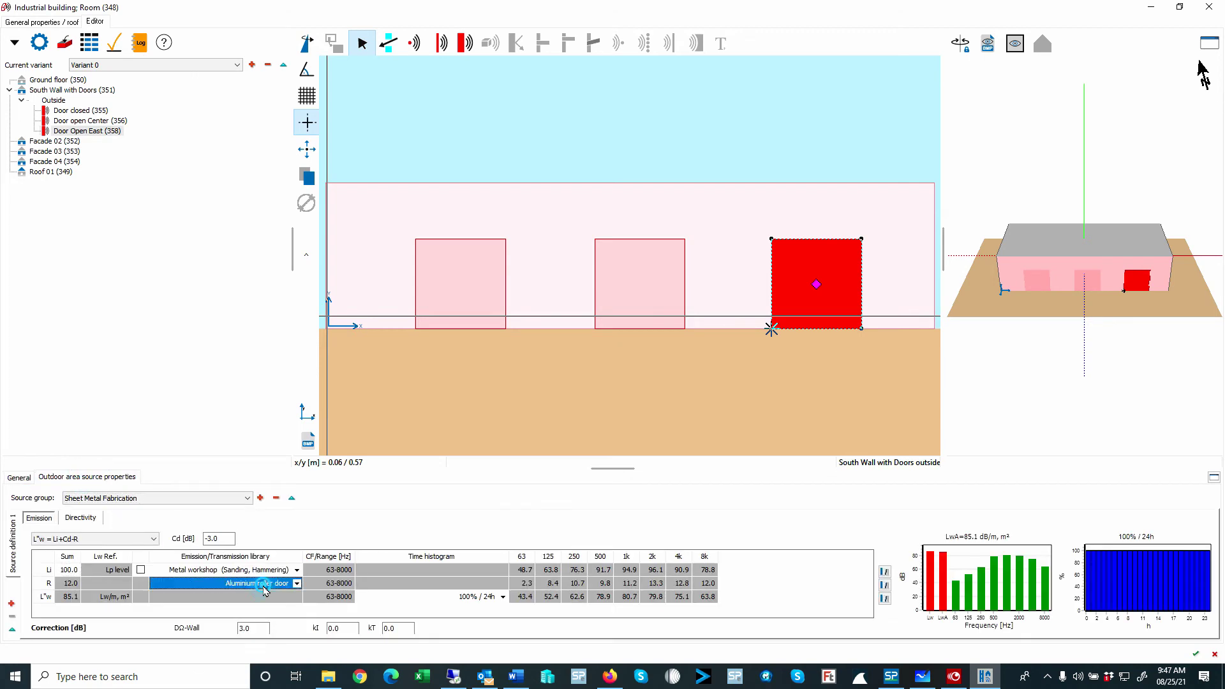
left_click(264, 588)
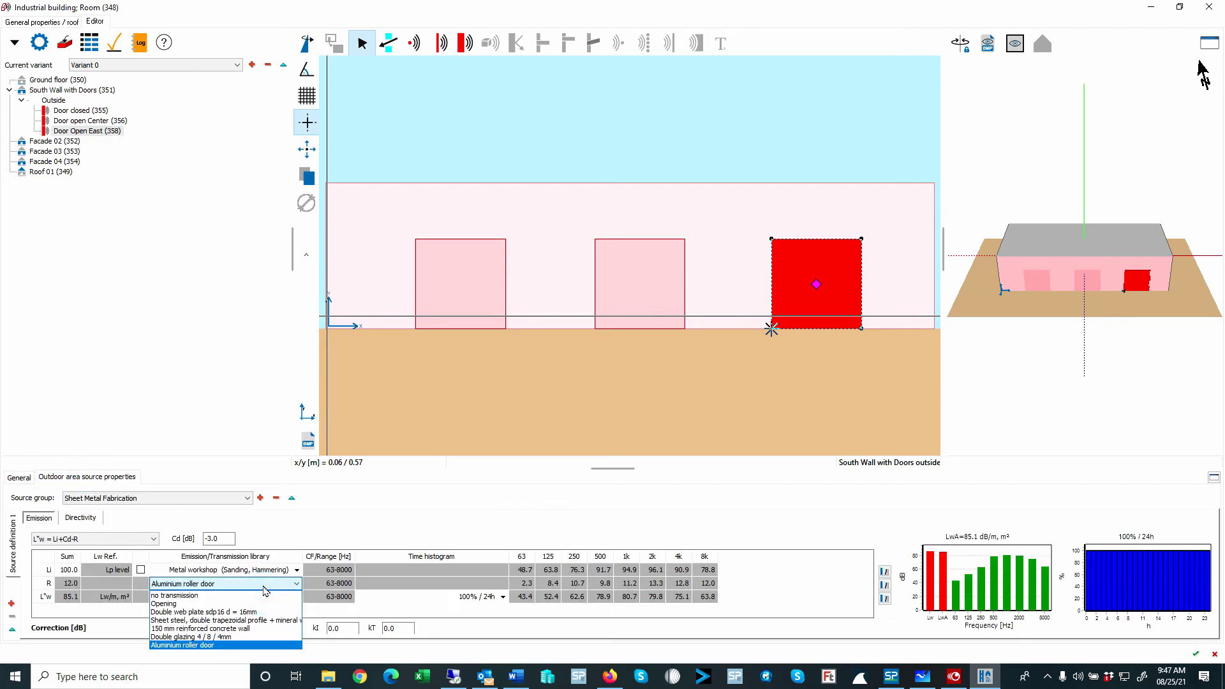
left_click(179, 603)
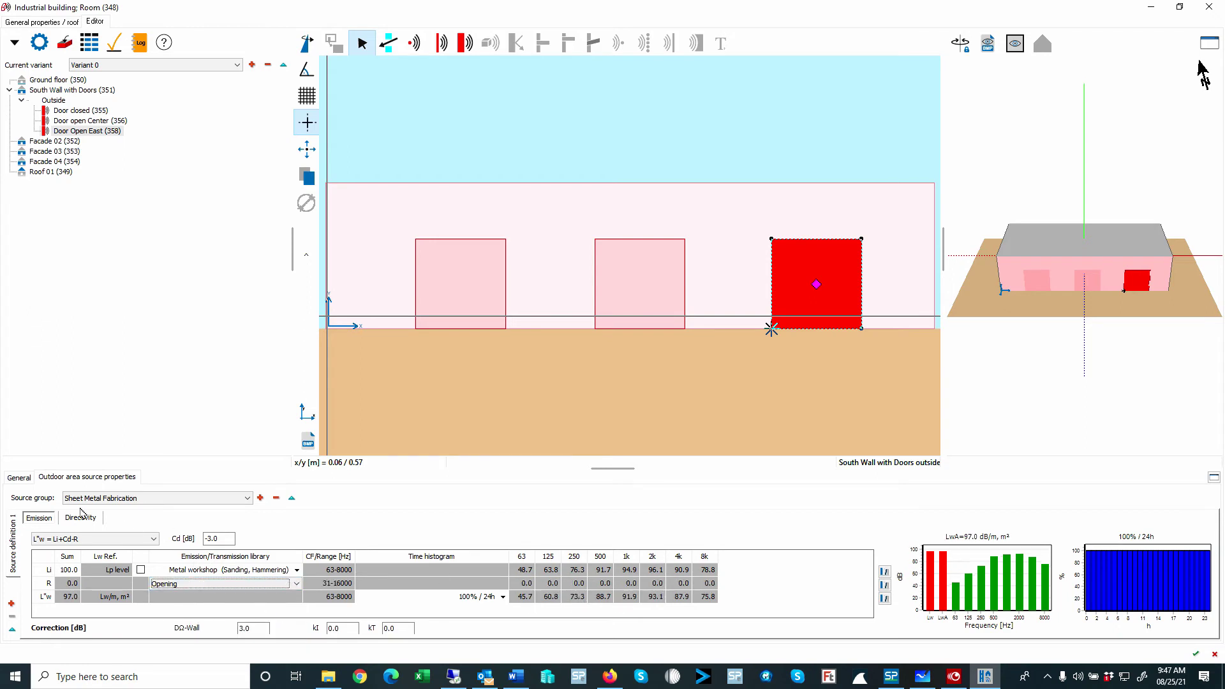
Step: Assign the Opening transmission spectrum to the Door open Center area source
left_click(83, 121)
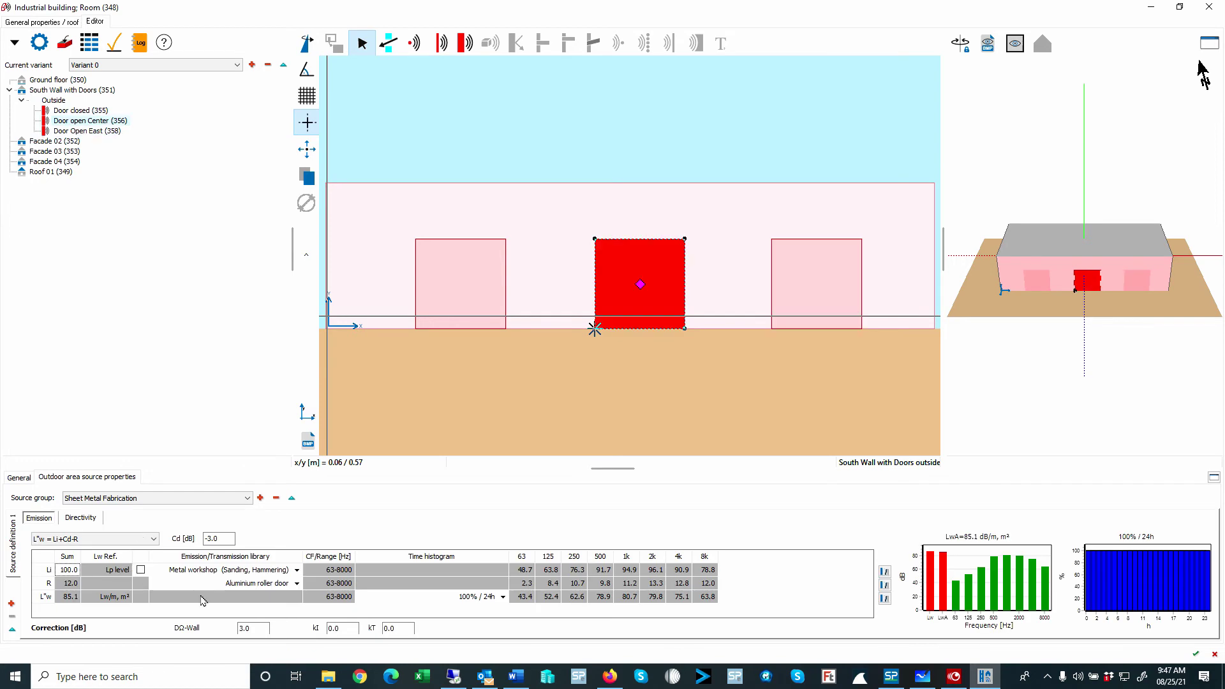
left_click(231, 585)
left_click(231, 585)
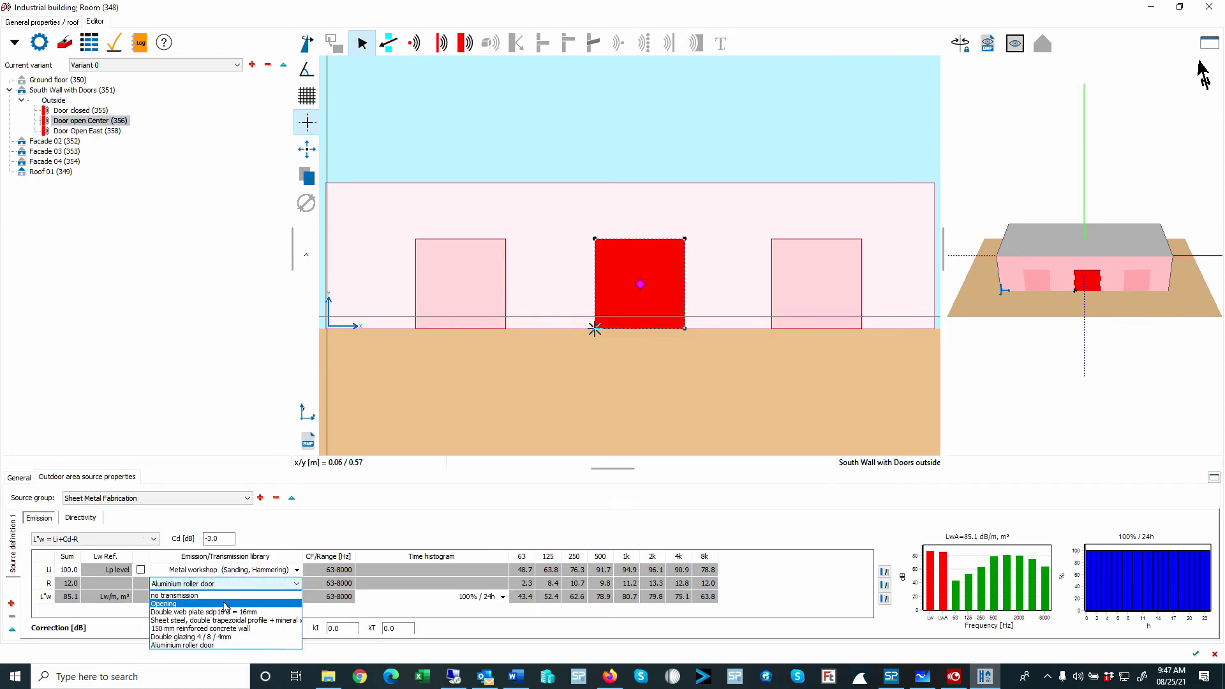
left_click(224, 604)
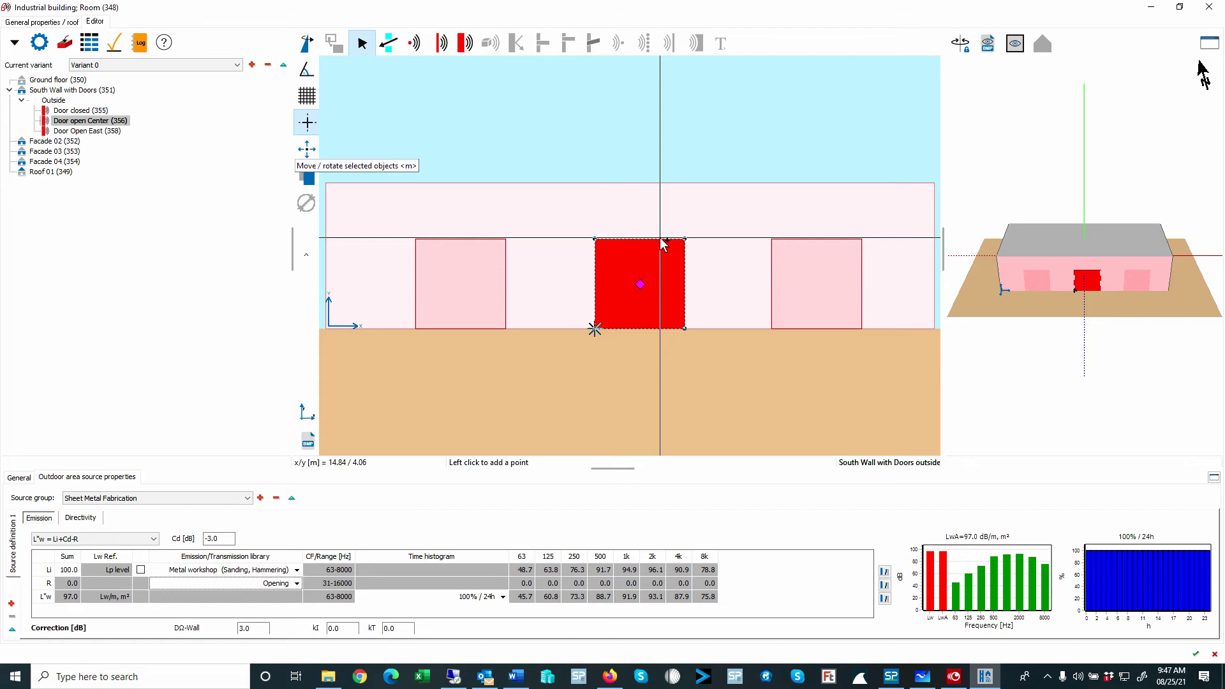
Step: Enable Facade 03 as a sound source
left_click(55, 141)
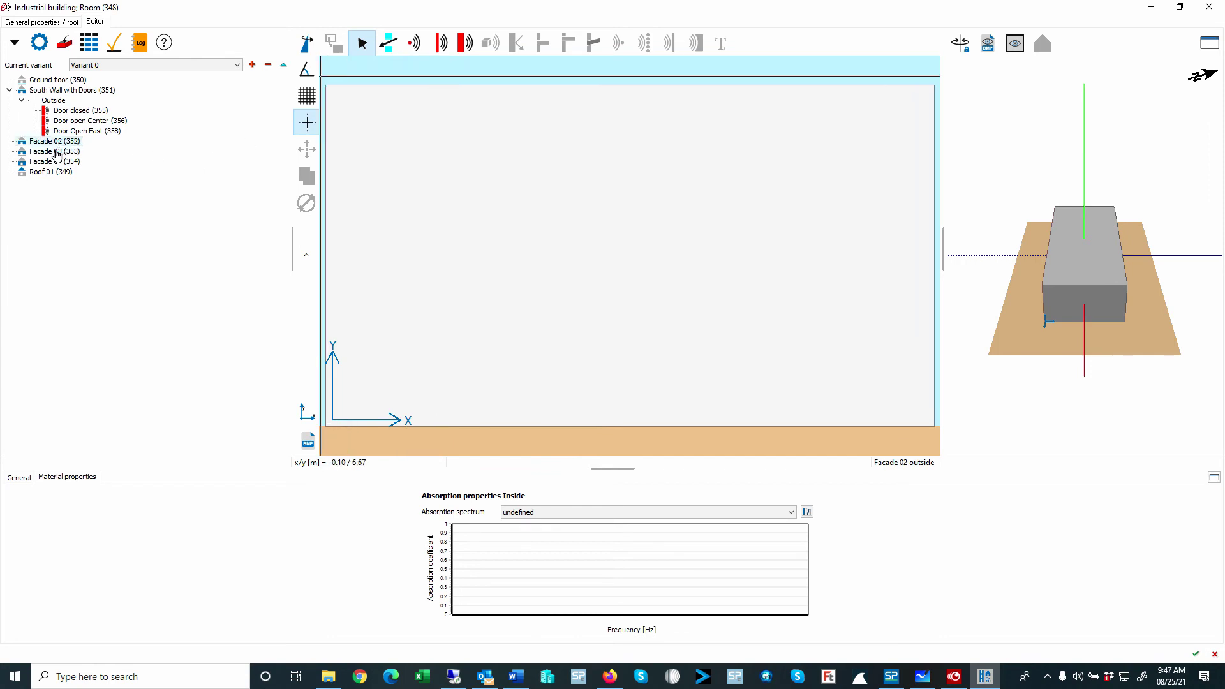
left_click(56, 152)
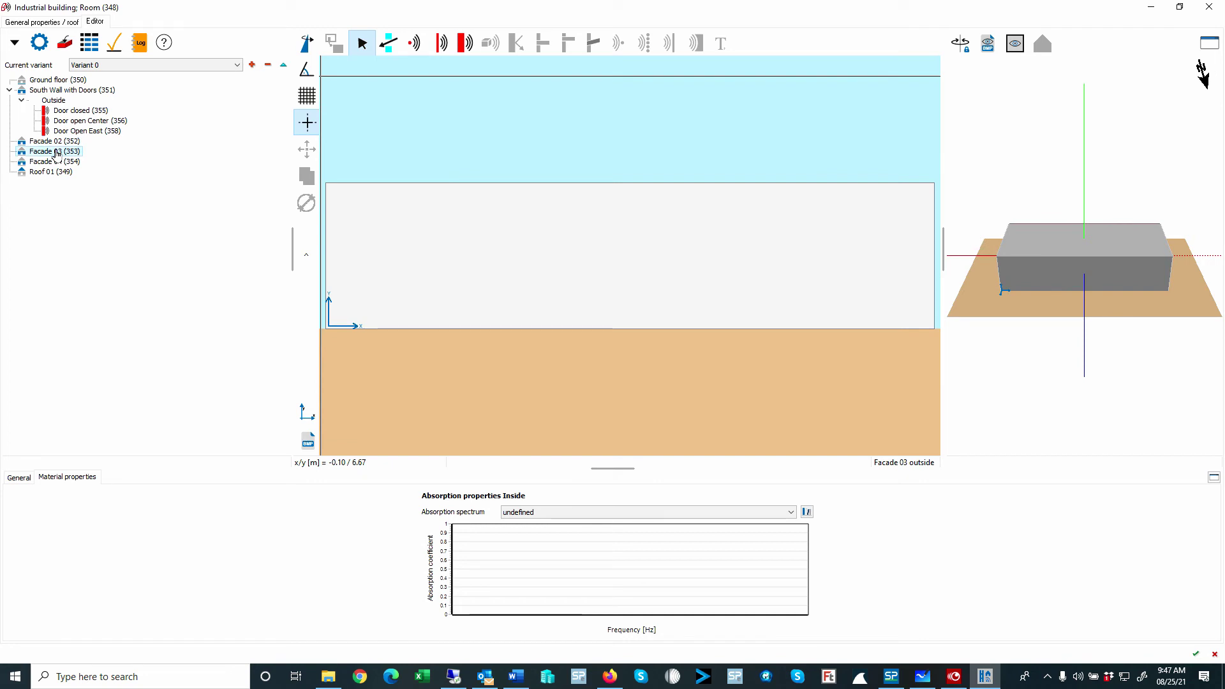
left_click(19, 478)
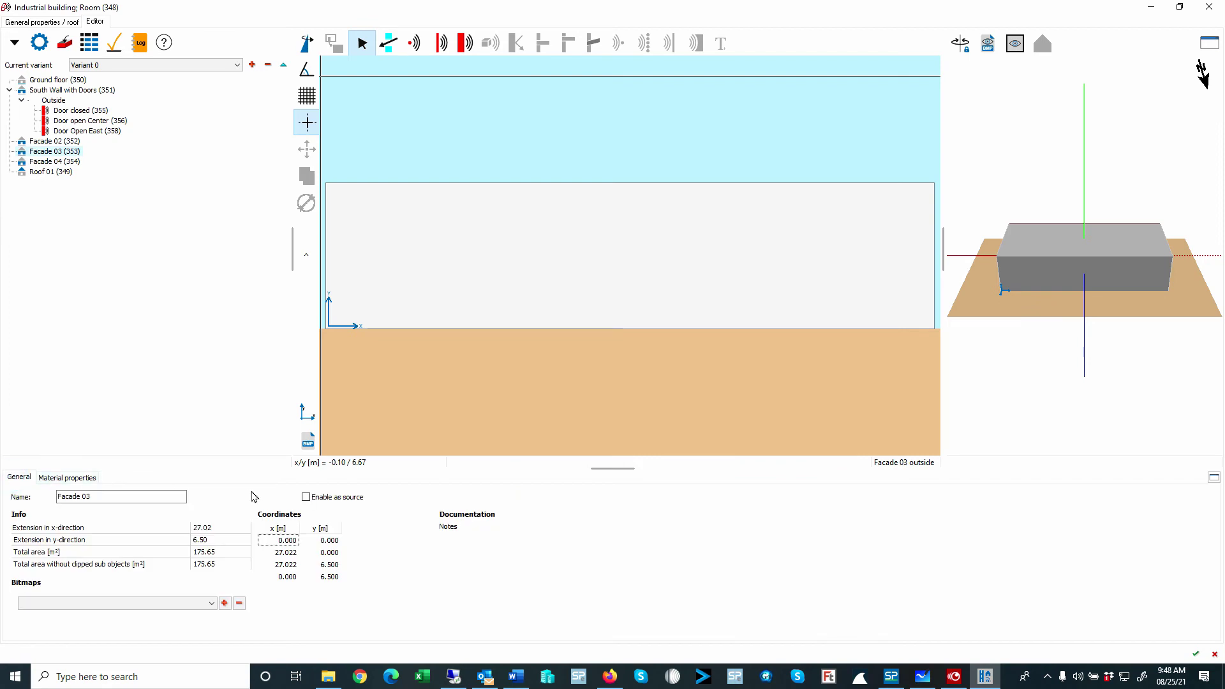
left_click(307, 498)
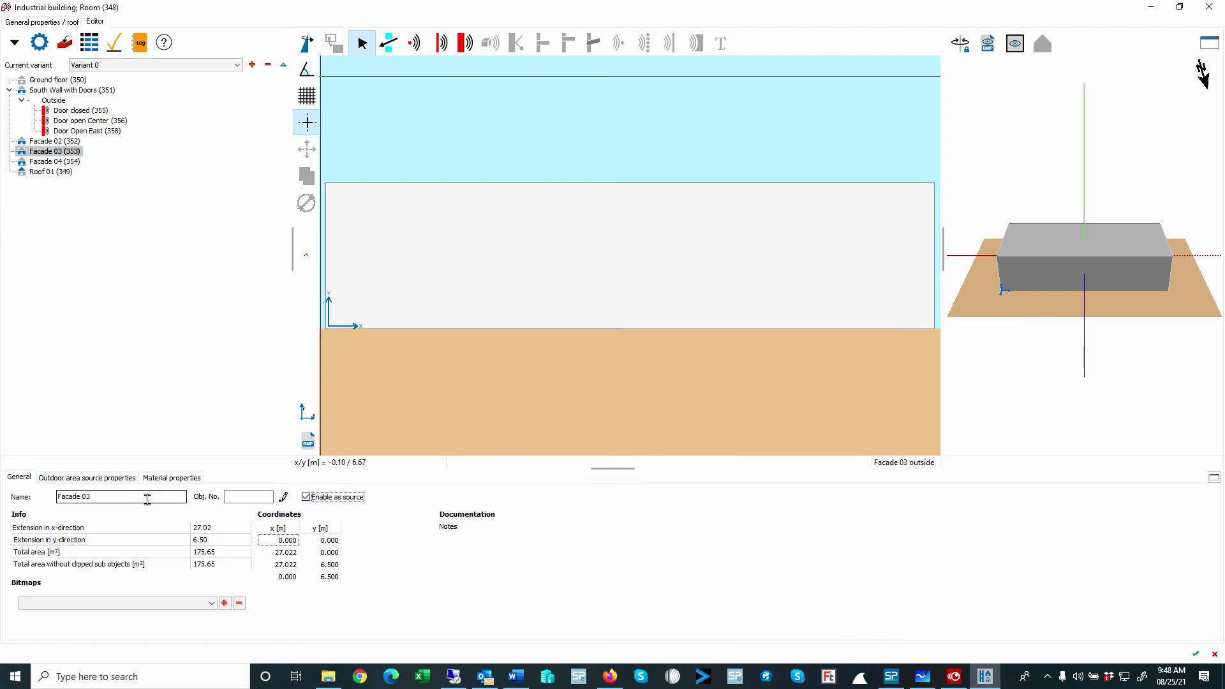
Step: Set Facade 03's emission type to L"w = Li+Cd-R and use the Sheet Metal Workshop_ spectrum as its indoor level
left_click(89, 478)
left_click(89, 539)
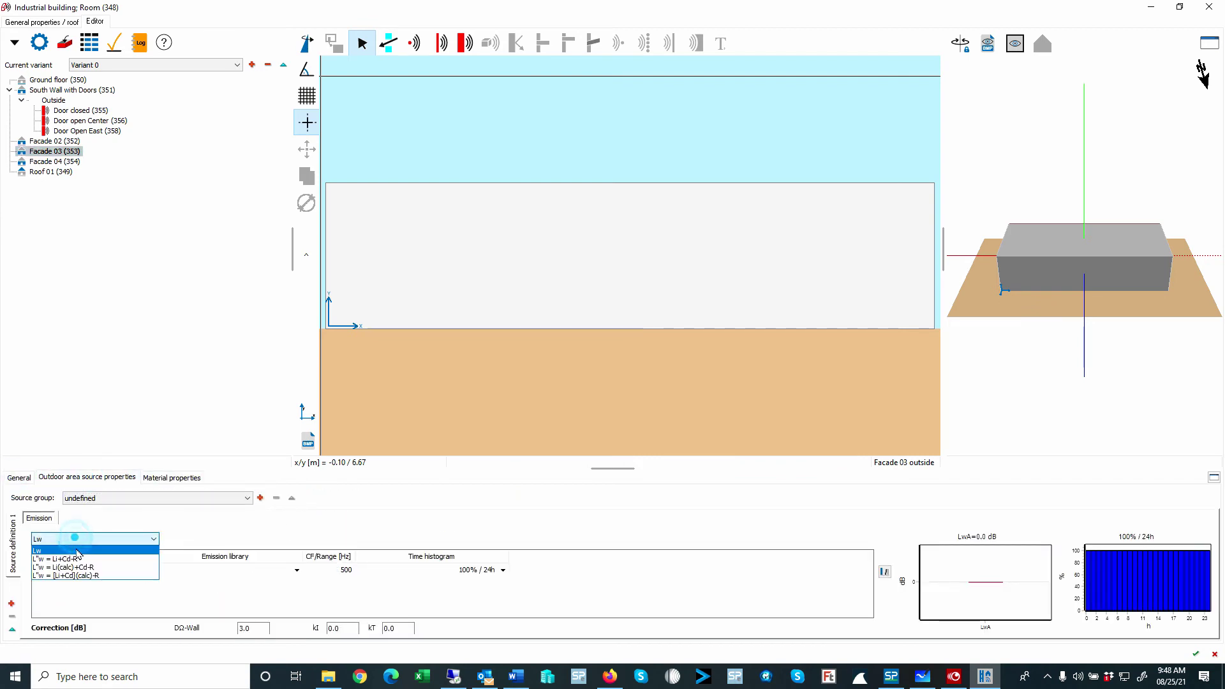
left_click(82, 565)
left_click(251, 569)
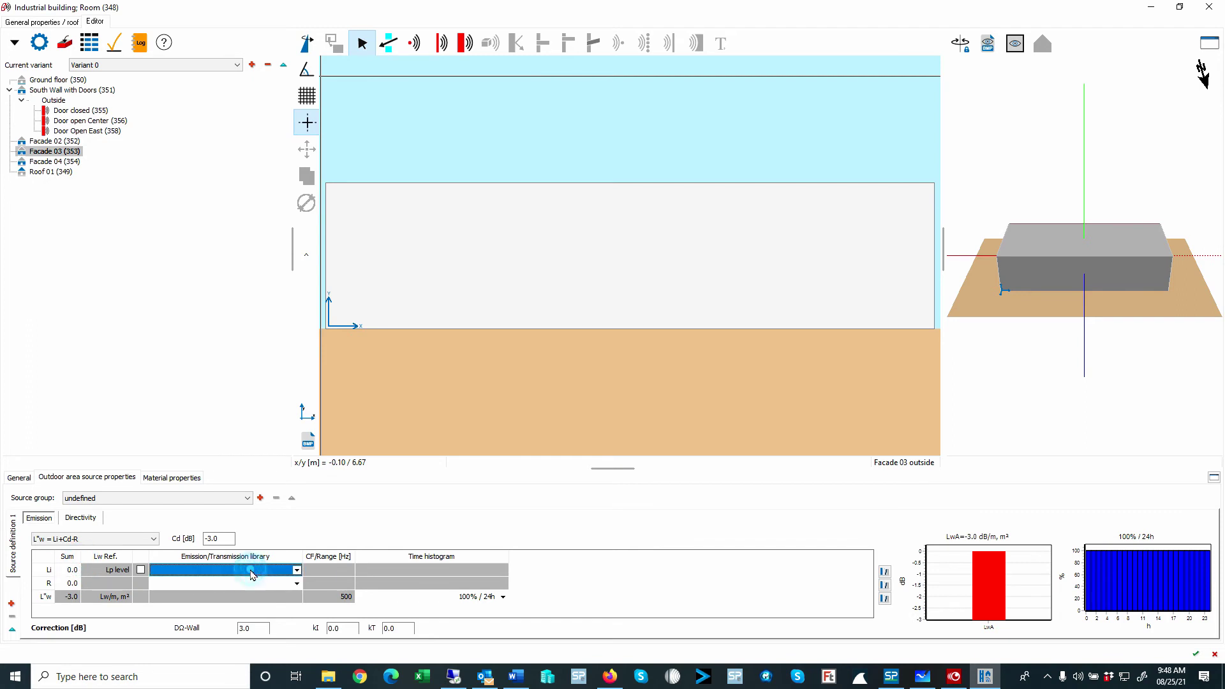
left_click(251, 570)
left_click(244, 613)
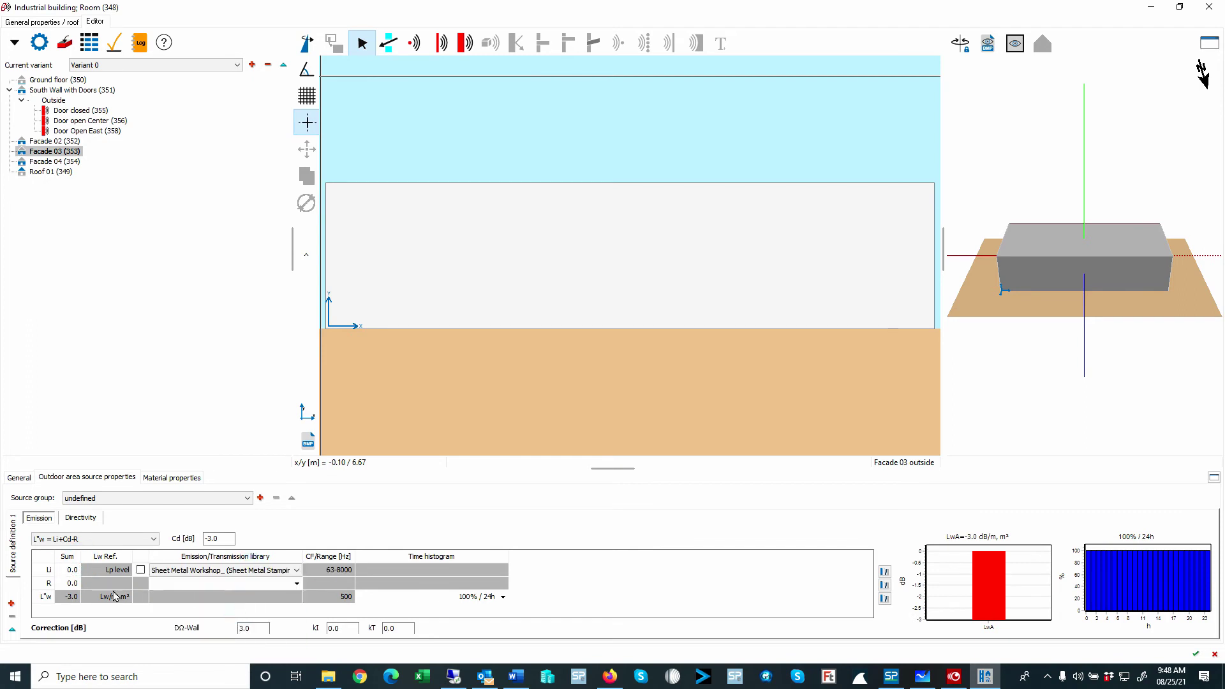
Step: Set Facade 03's indoor level to 100 dB and assign the 150 mm reinforced concrete wall transmission spectrum
left_click(73, 574)
type("100")
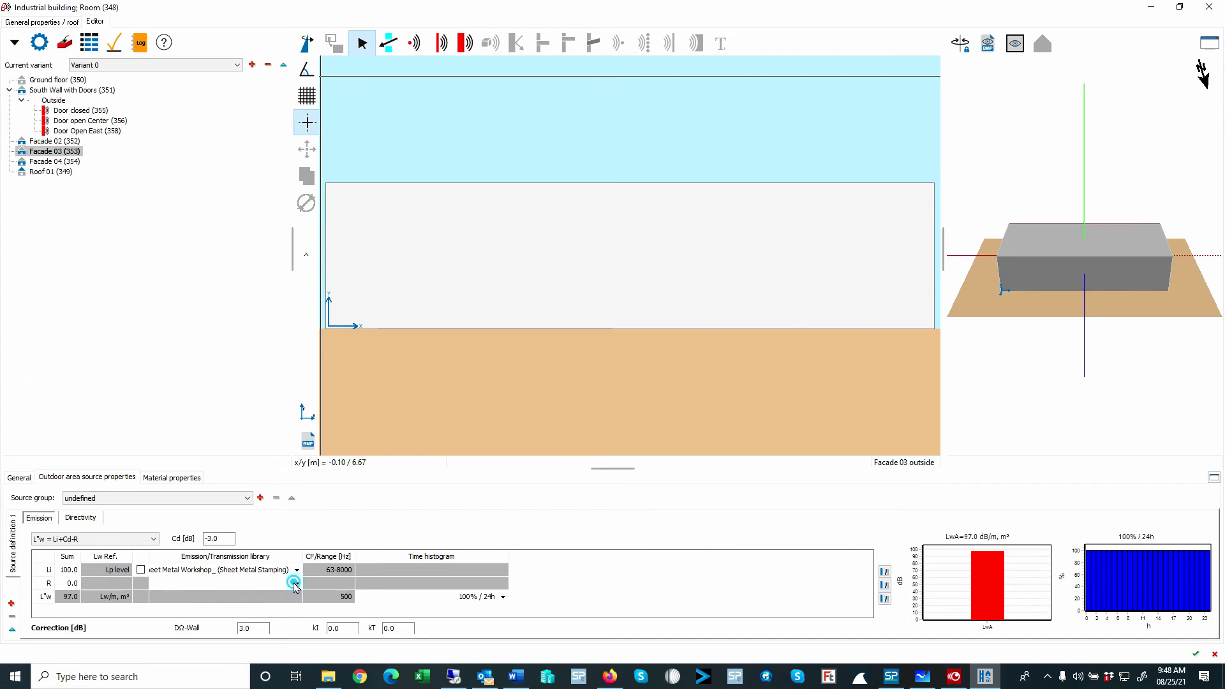
left_click(297, 584)
left_click(297, 583)
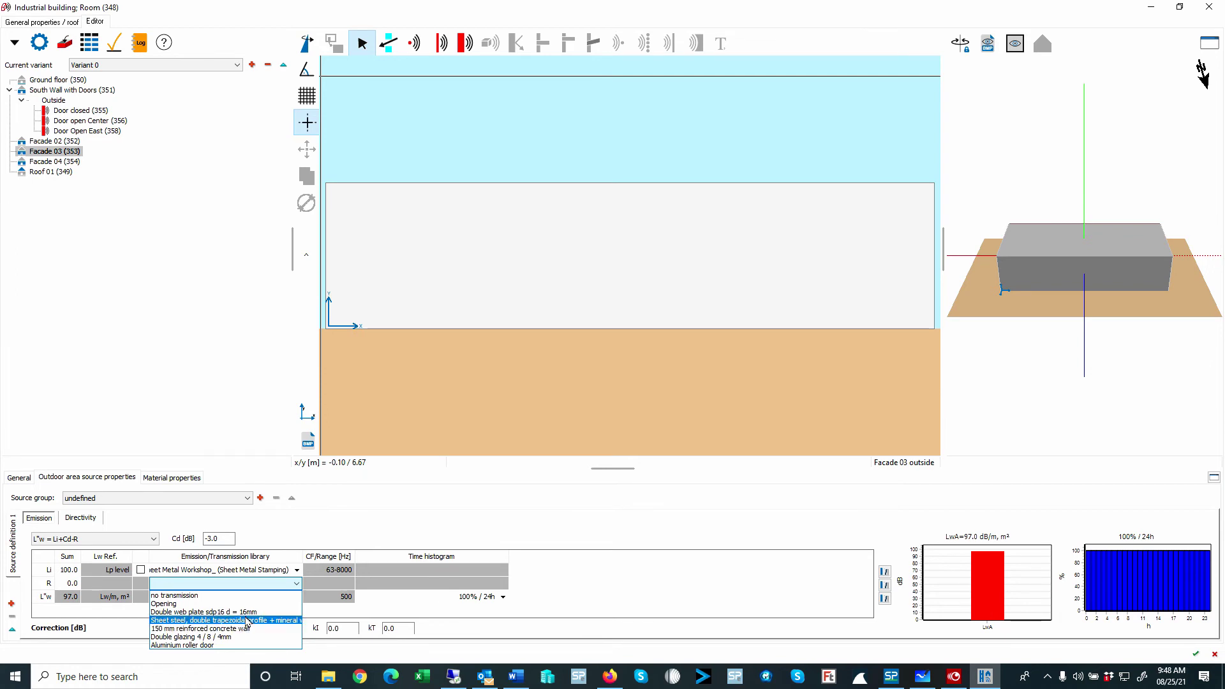
left_click(247, 629)
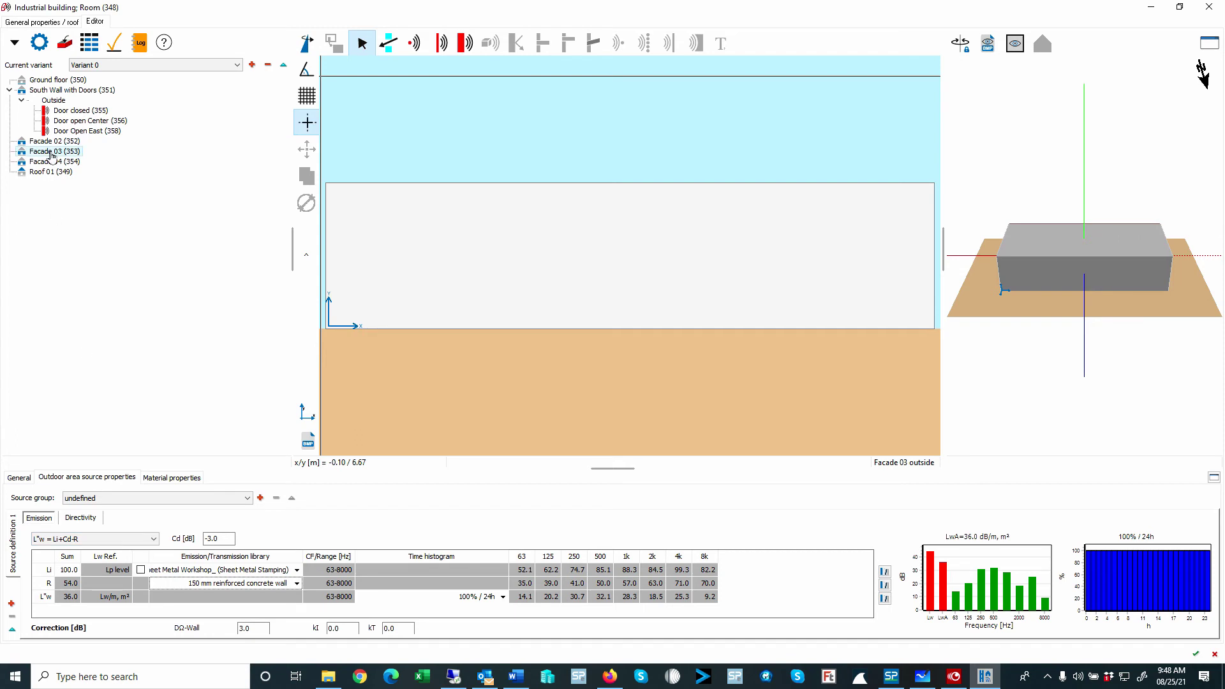
Step: Rename Facade 03 as "Back of Shop"
left_click(18, 477)
left_click_drag(185, 497, 4, 498)
type("Back of S")
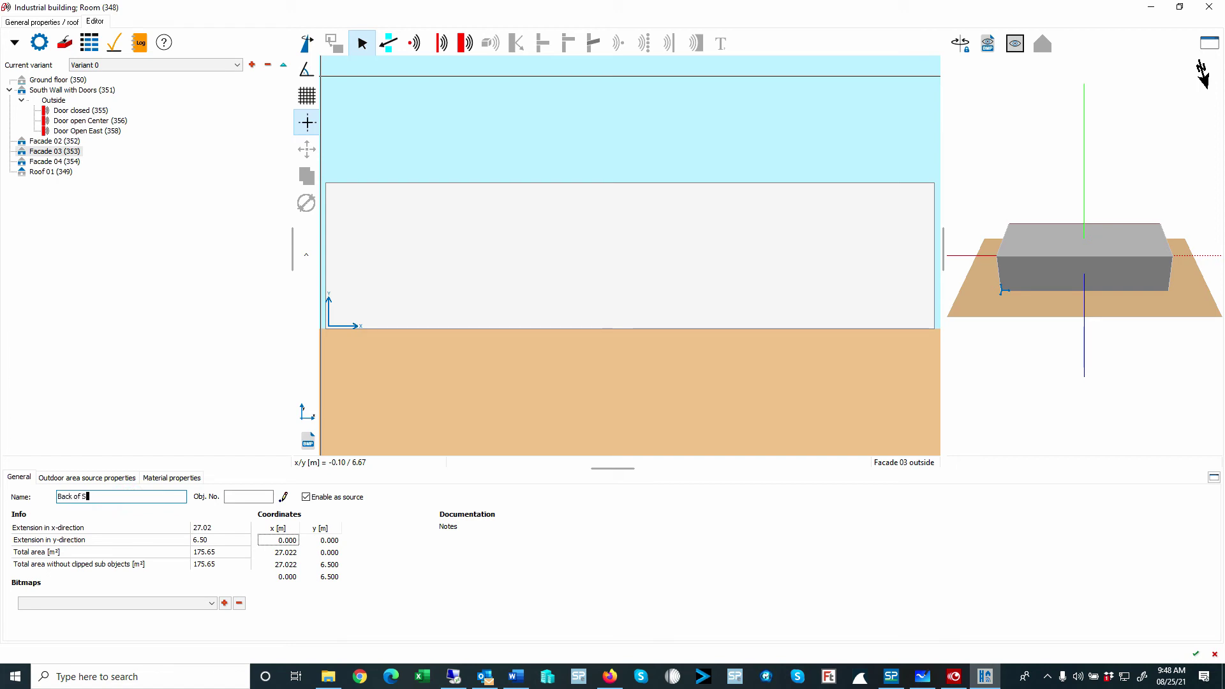
type("hop")
key("Return")
left_click(95, 479)
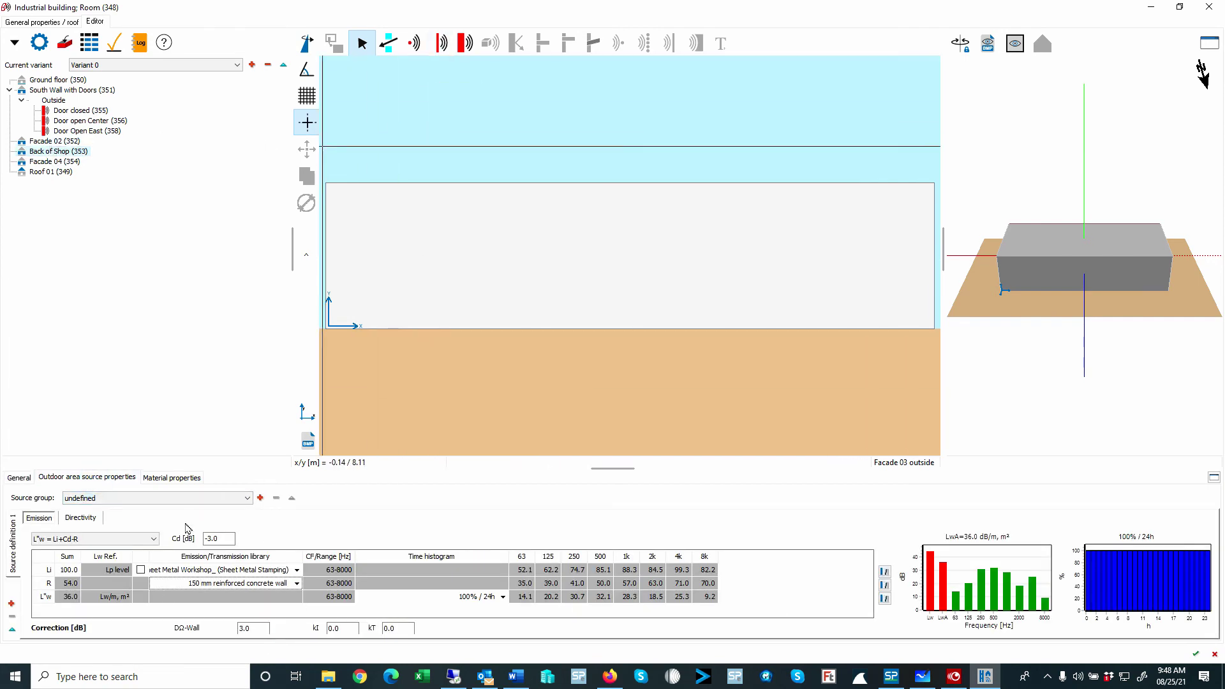
left_click(20, 478)
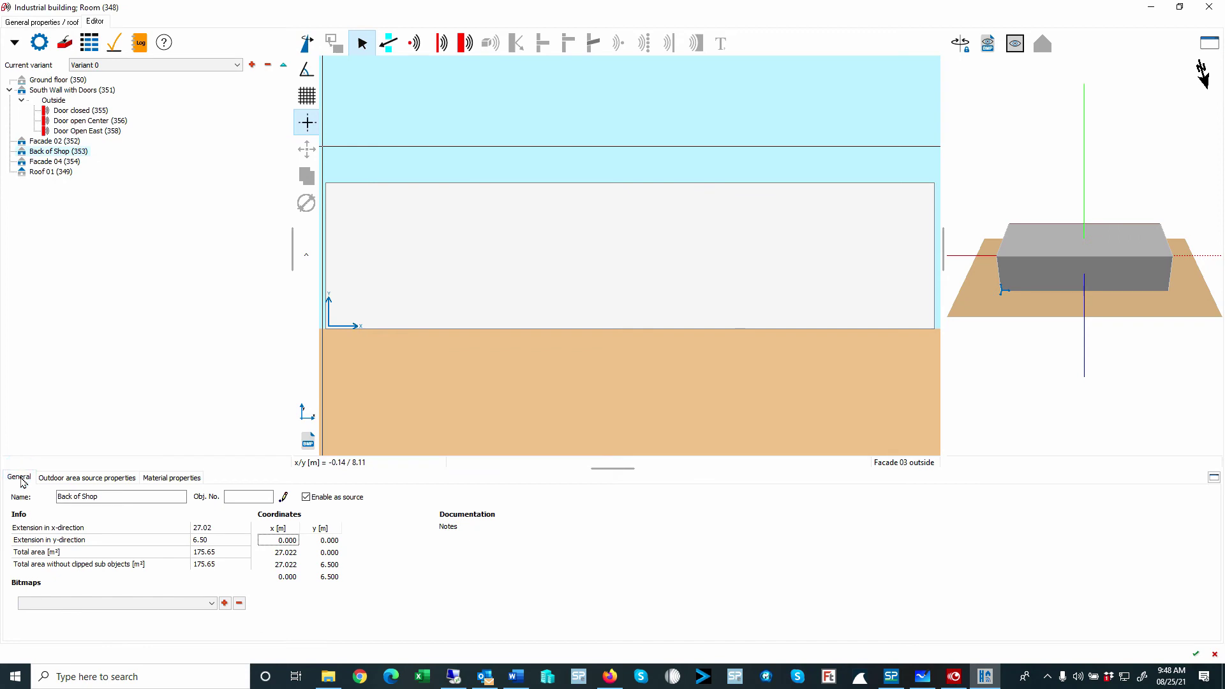
left_click(75, 480)
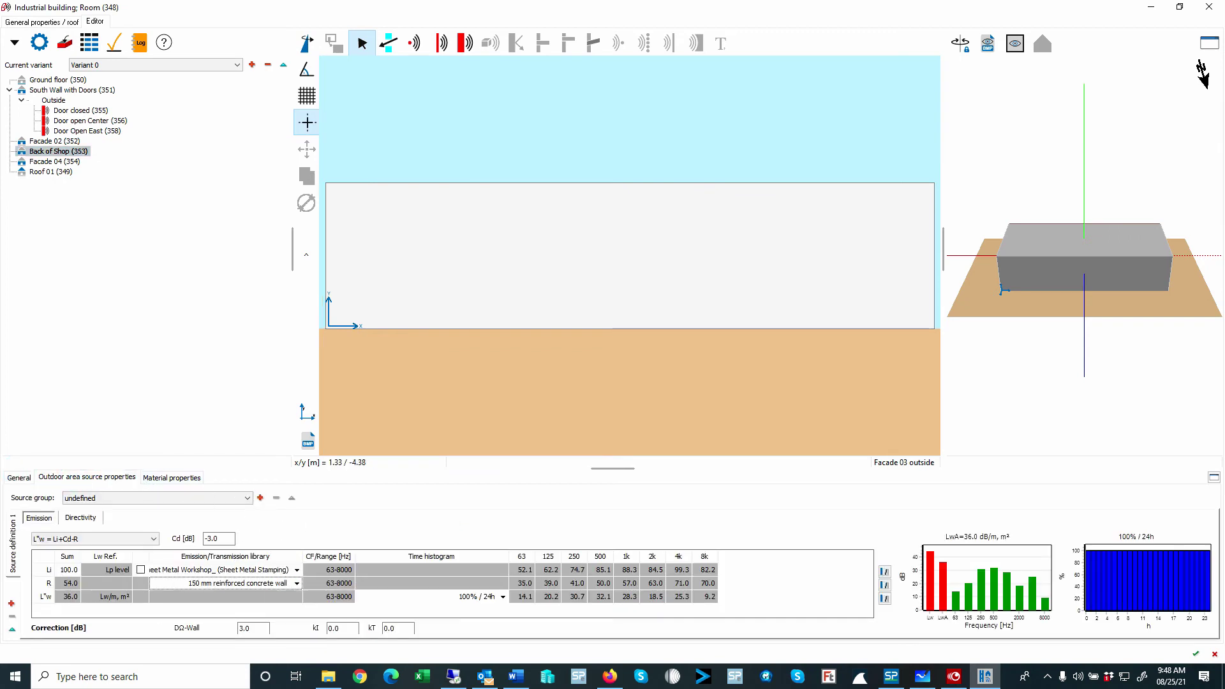
Step: Draw a long area source about 23.1 m wide and 1.2 m high across the upper part of the Back of Shop facade
left_click(457, 43)
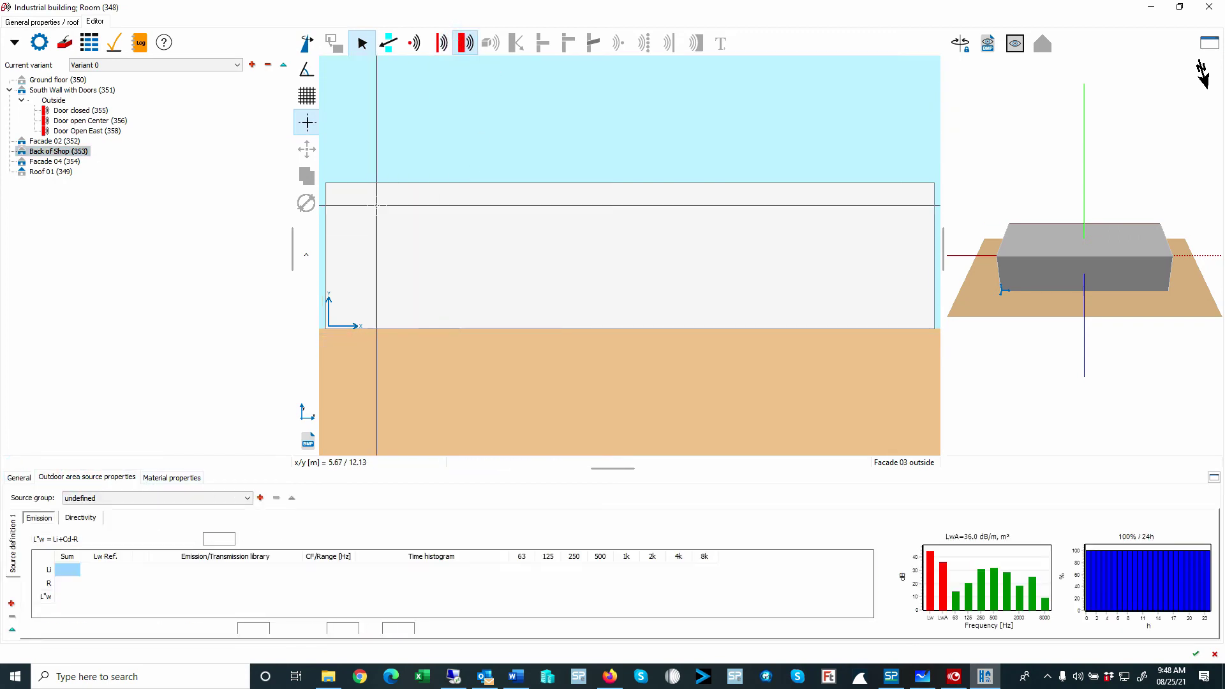
left_click(376, 204)
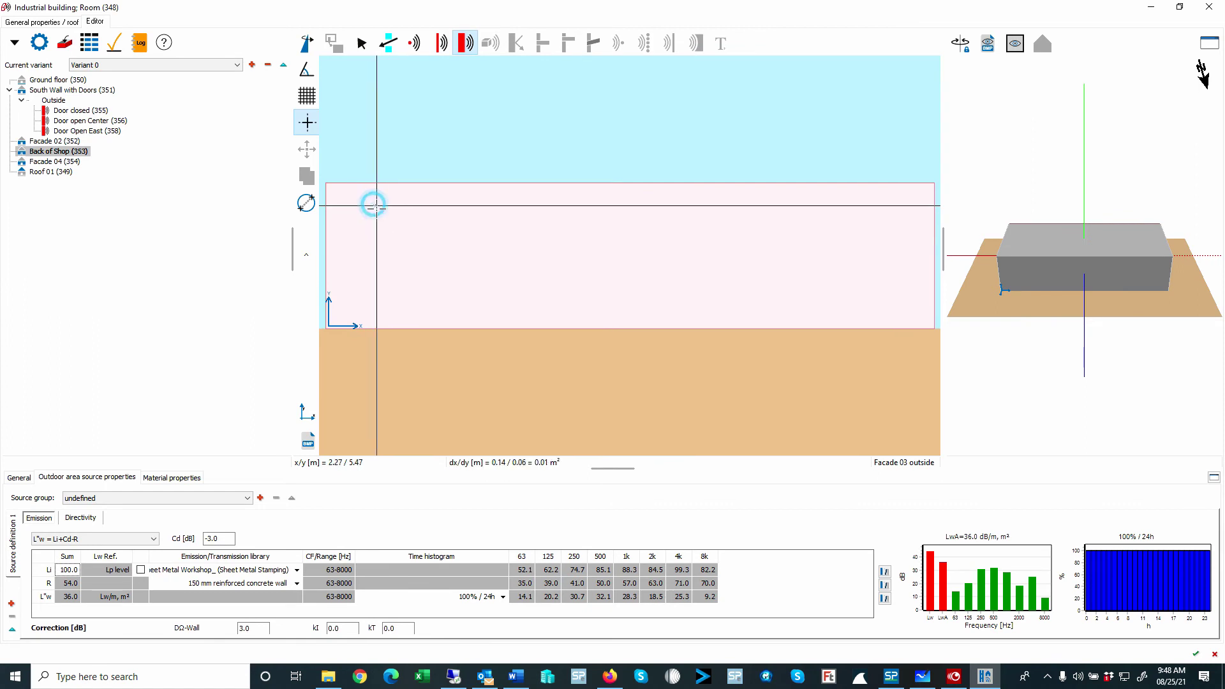
left_click(894, 231)
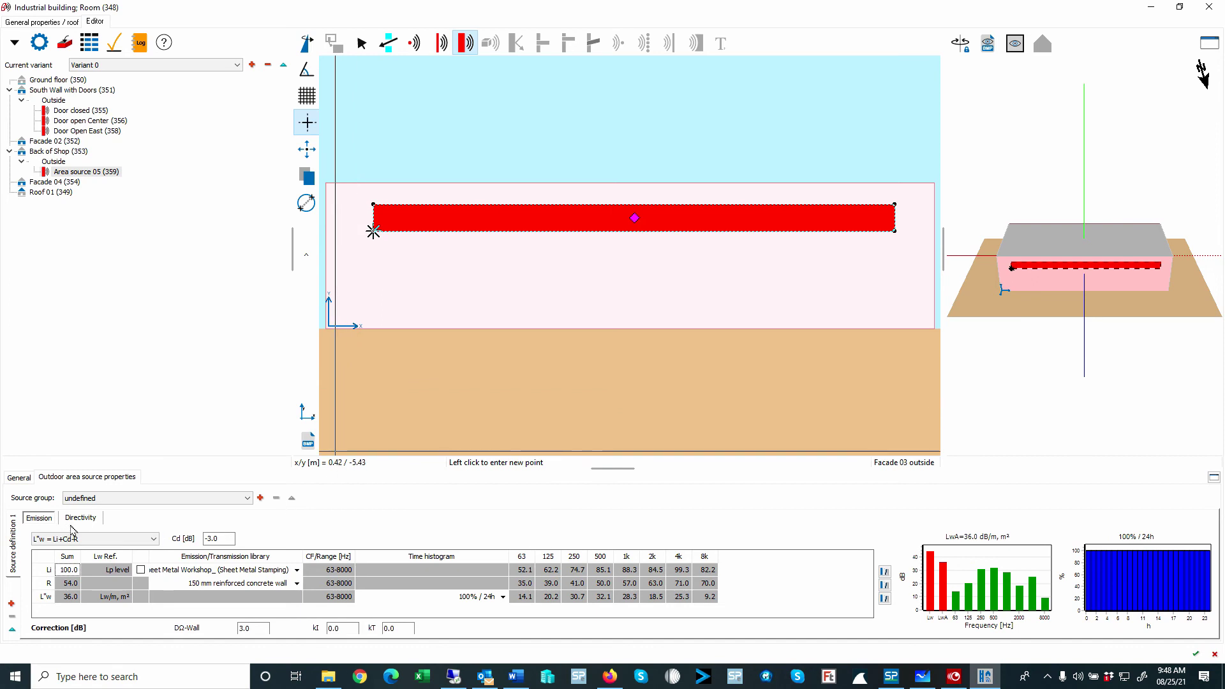
Step: Name the new area source "North Facade w Window"
left_click(14, 469)
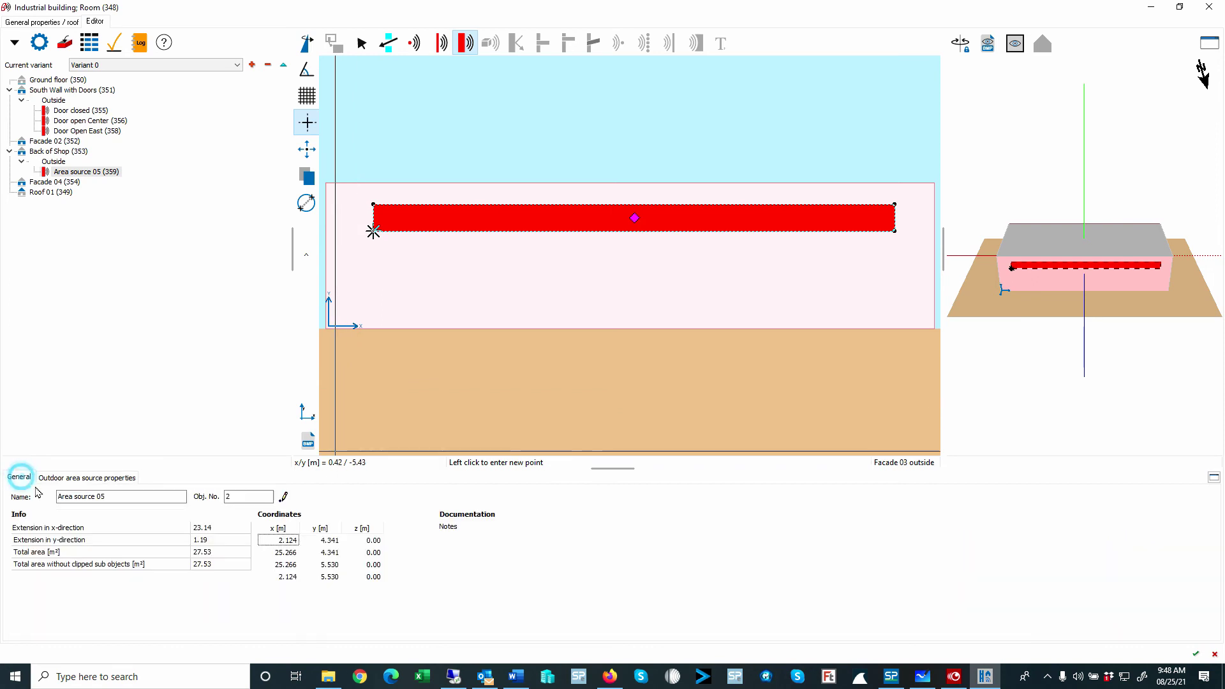
left_click_drag(142, 498, 2, 501)
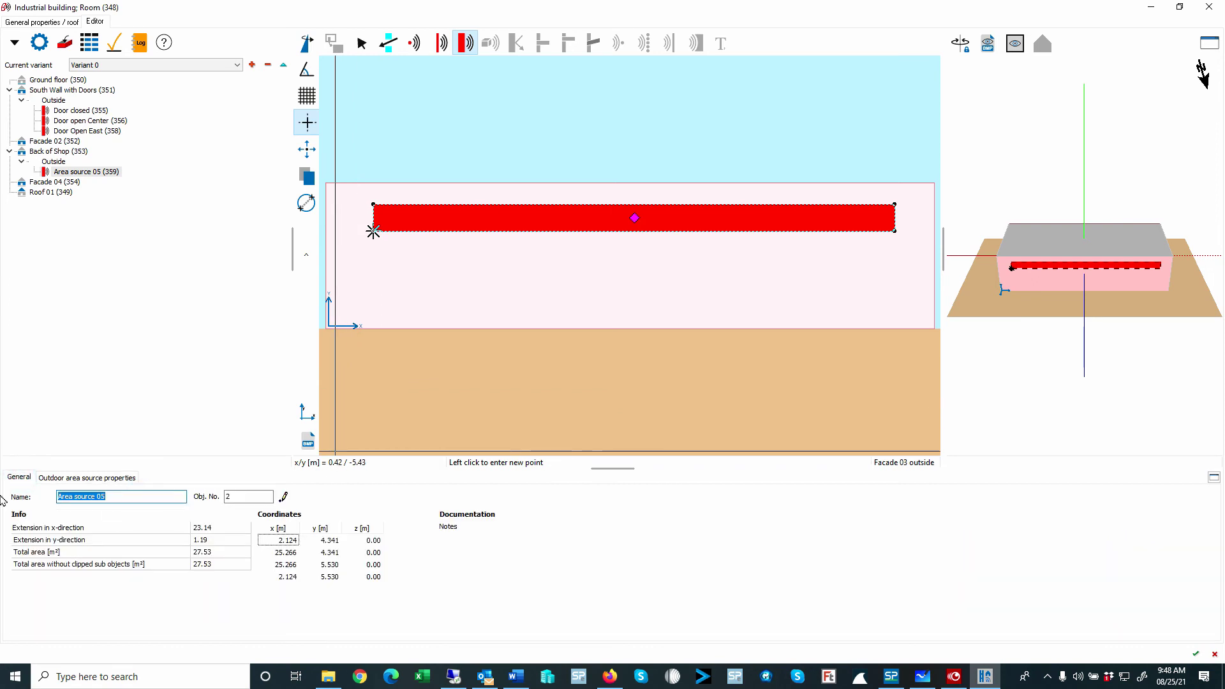
type("North Facade w Window")
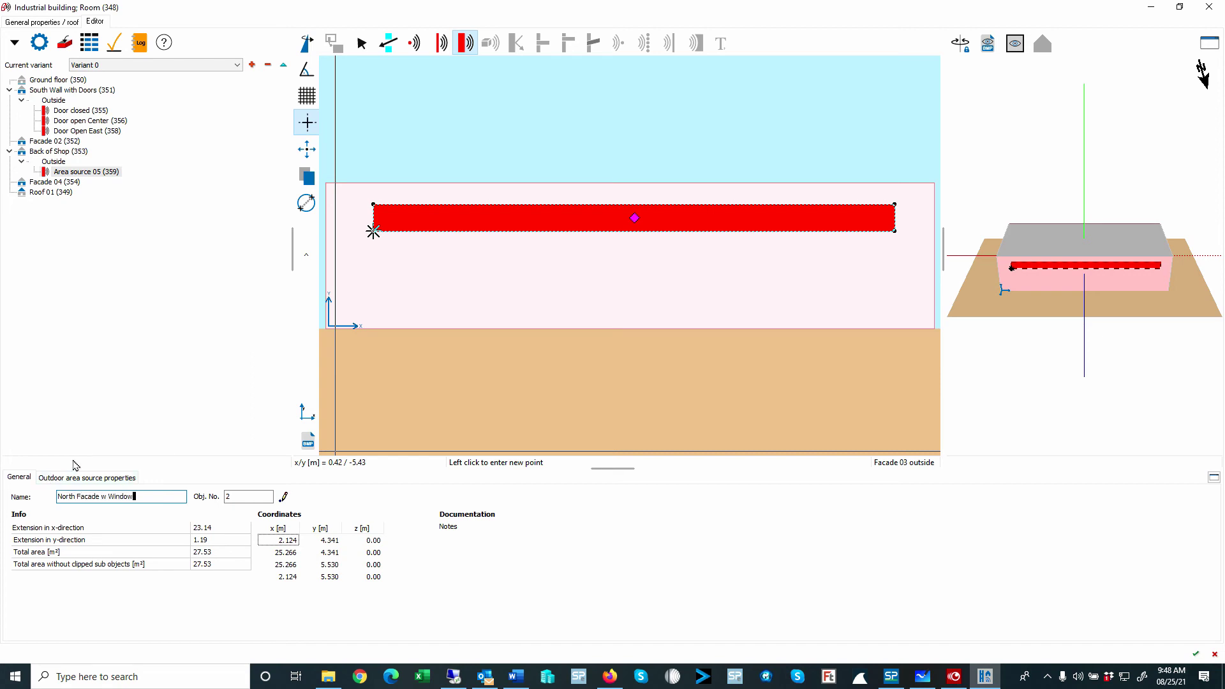
Step: Assign the Double glazing 4 / 8 / 4mm transmission spectrum to the North Facade w Window area source
left_click(86, 478)
left_click(224, 583)
left_click(233, 584)
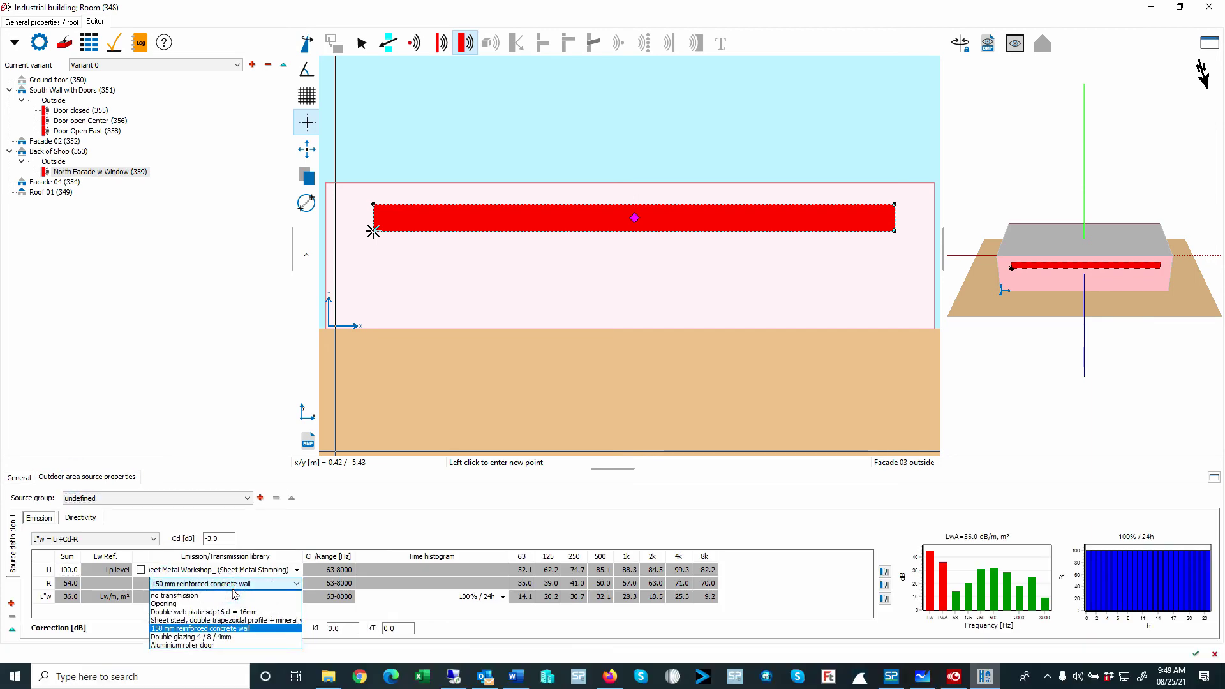
left_click(236, 637)
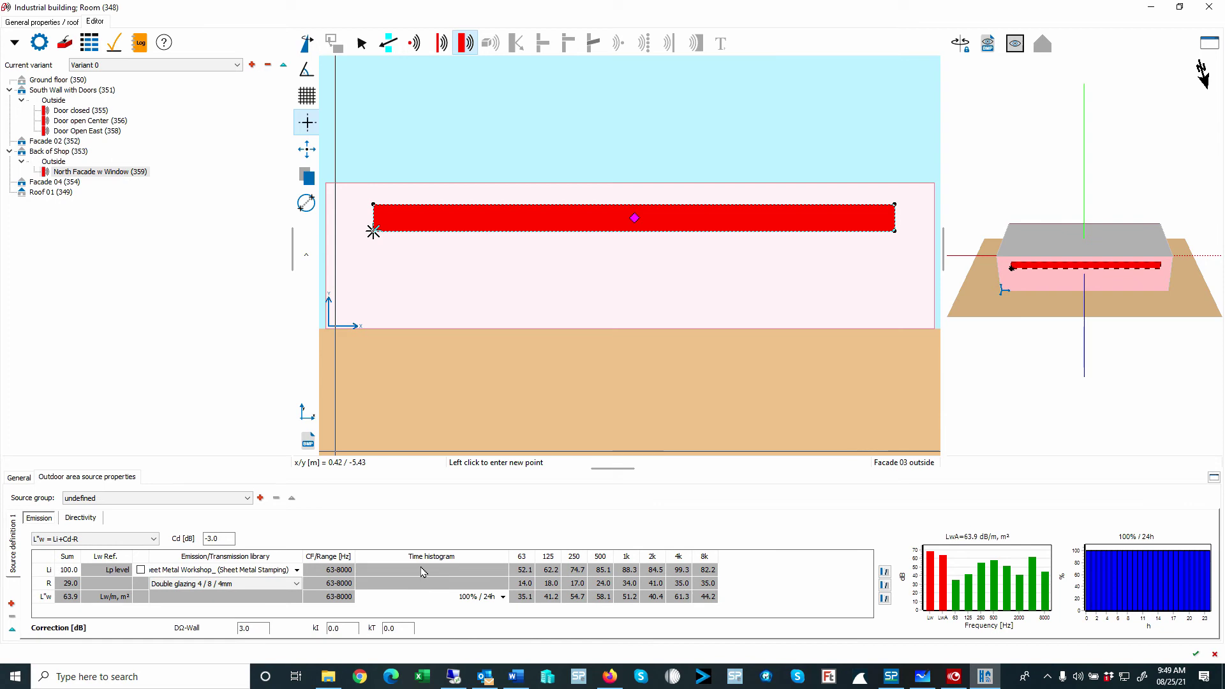
Step: Enable Roof 01 as a sound source and rename it "Roof 01 light roof"
left_click(51, 192)
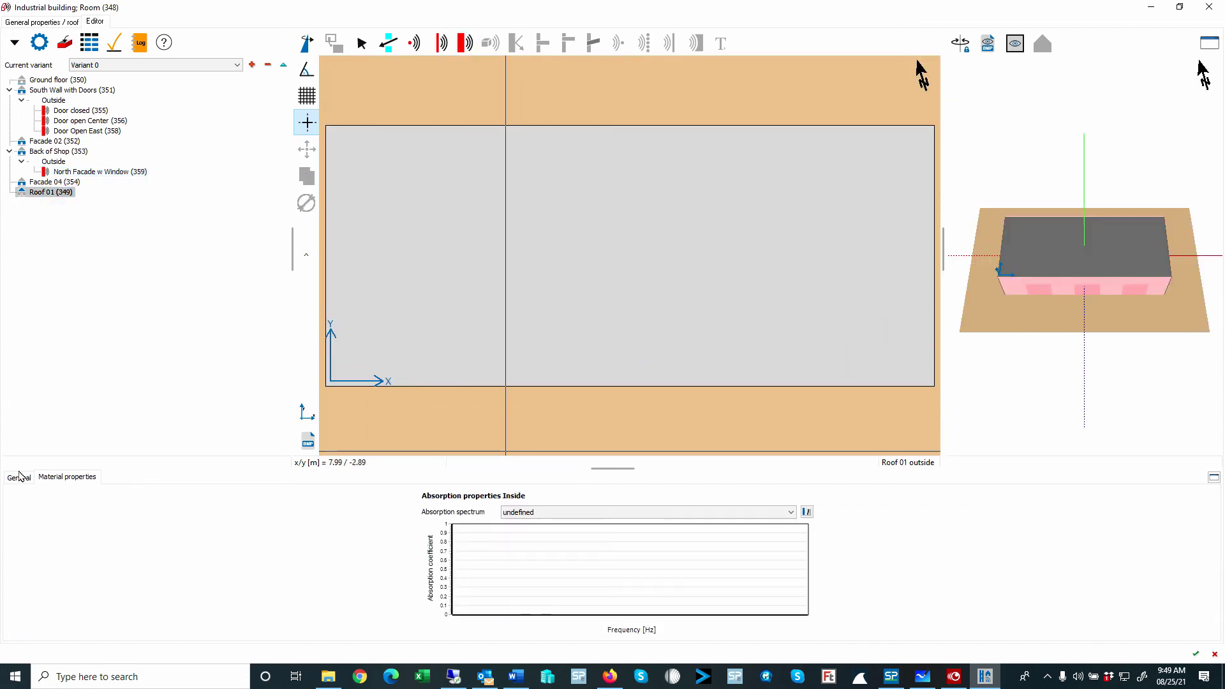
left_click(19, 477)
left_click(306, 498)
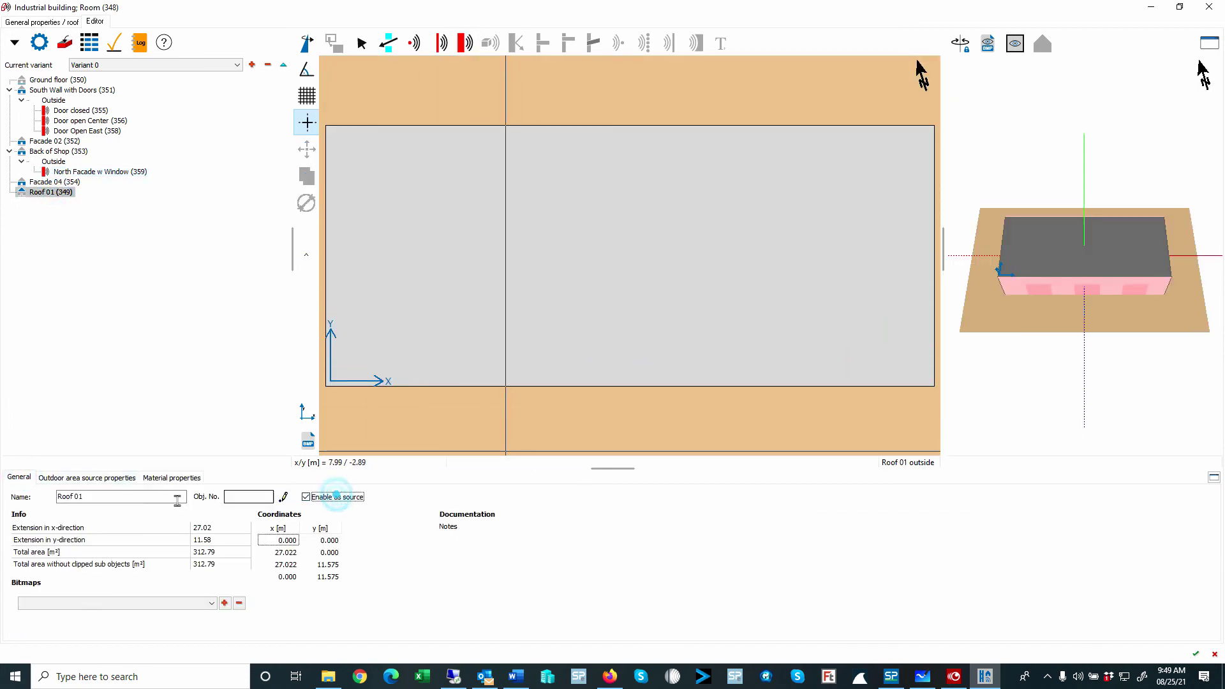
left_click(97, 497)
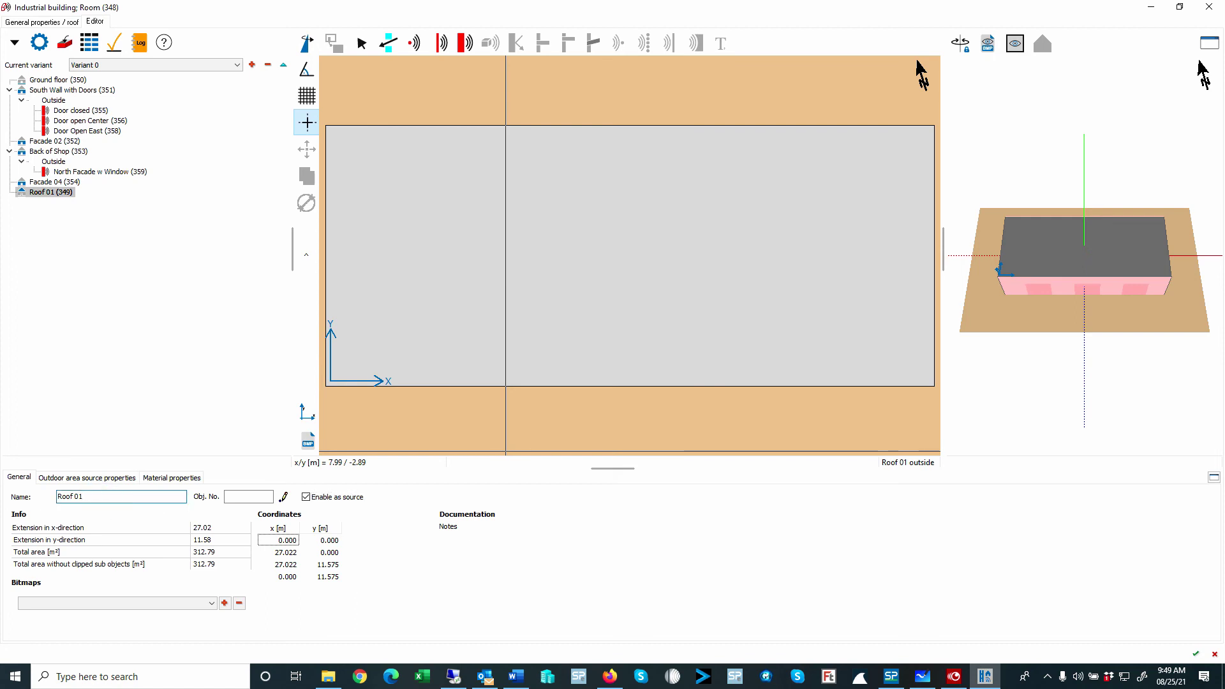
type("light roof")
Step: Set the roof's emission type to L"w = Li+Cd-R with the Metal workshop (Sanding, Hammering) spectrum at an indoor level of 100 dB
left_click(96, 479)
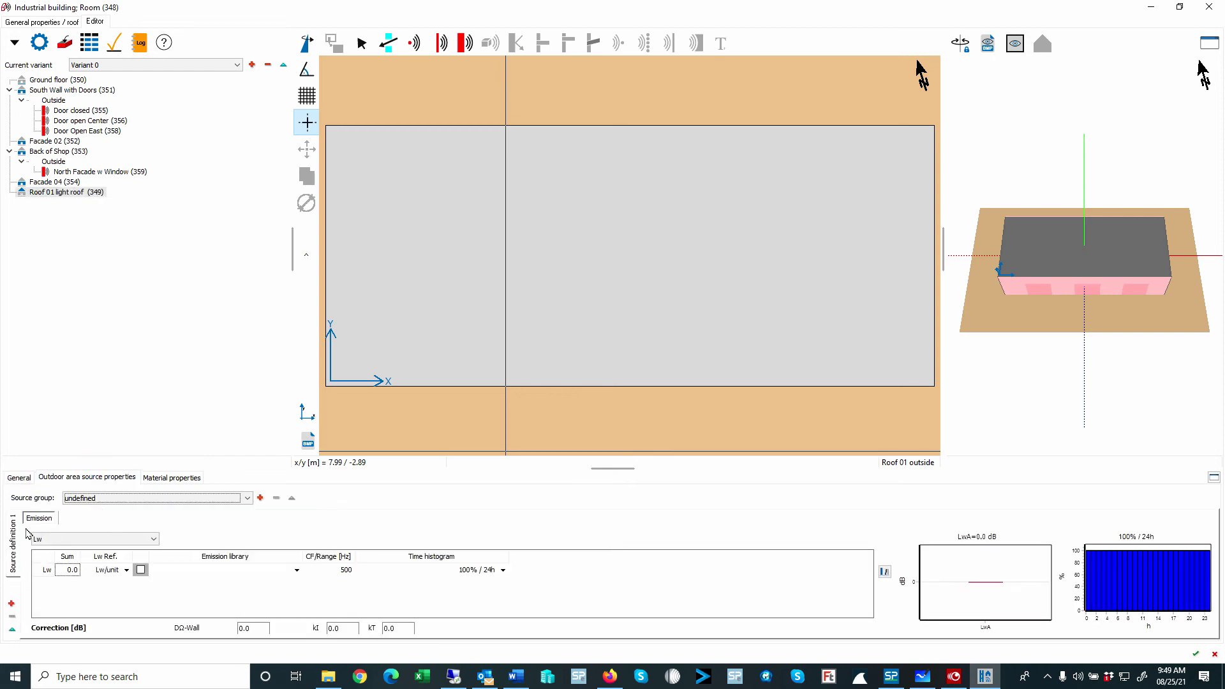
left_click(93, 540)
left_click(61, 568)
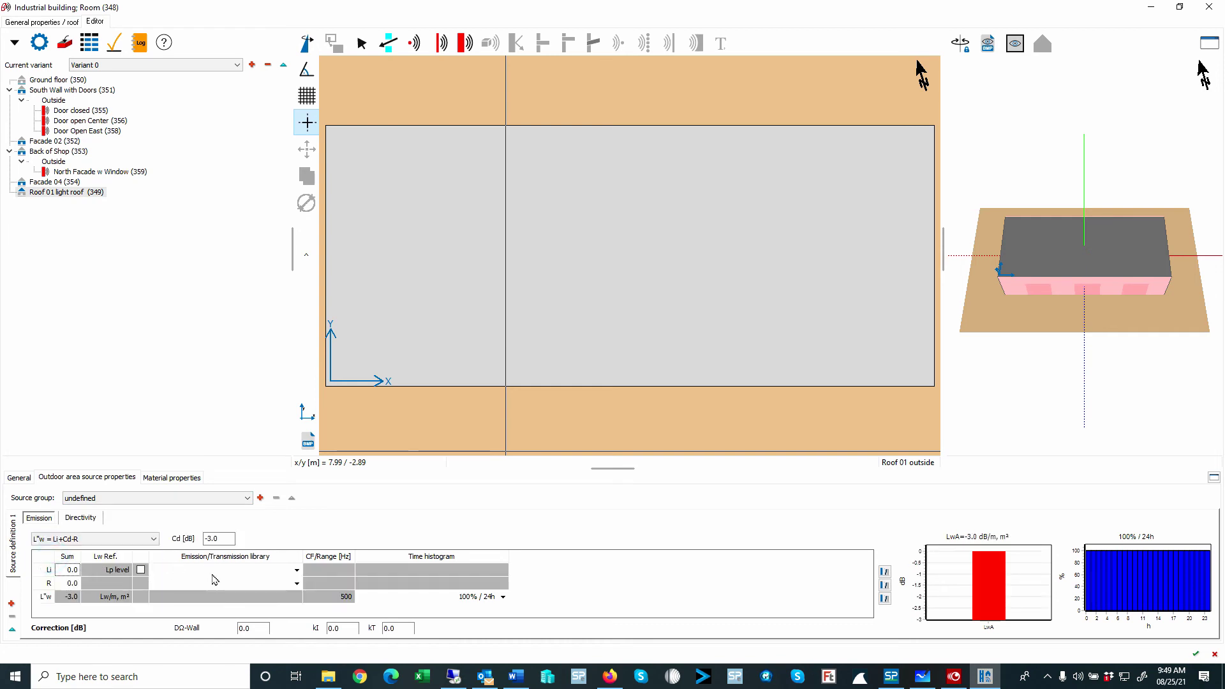
left_click(215, 571)
left_click(215, 572)
left_click(213, 599)
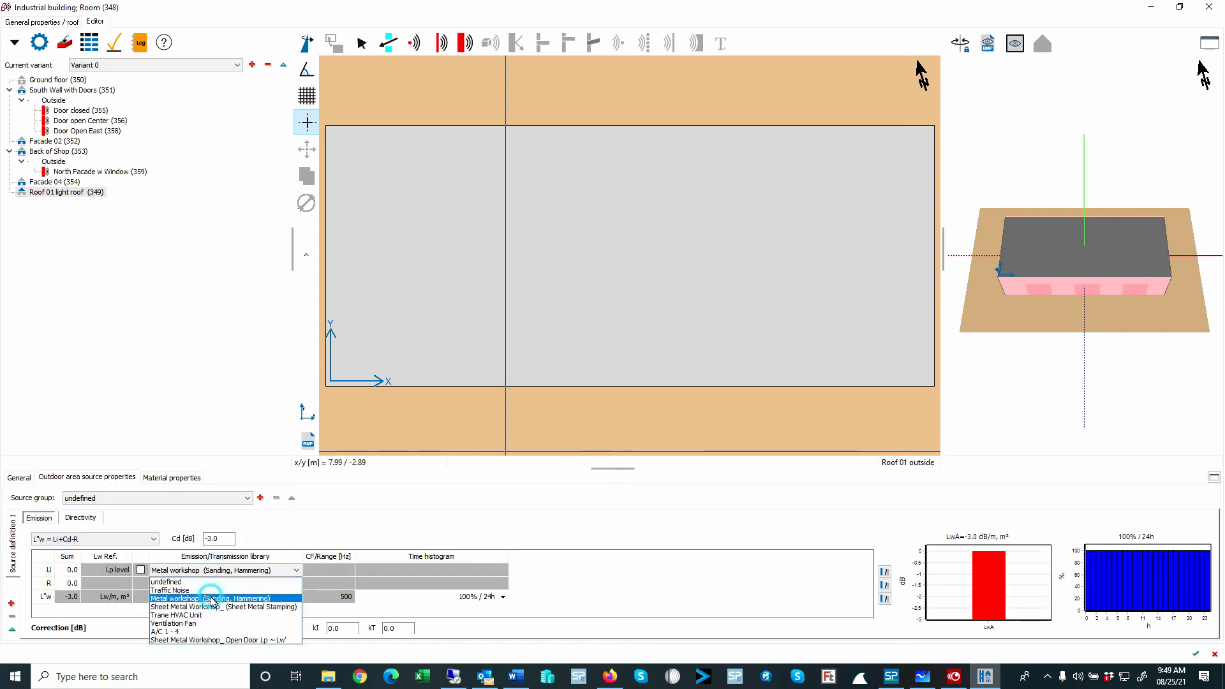
left_click(70, 570)
type("100")
key("Return")
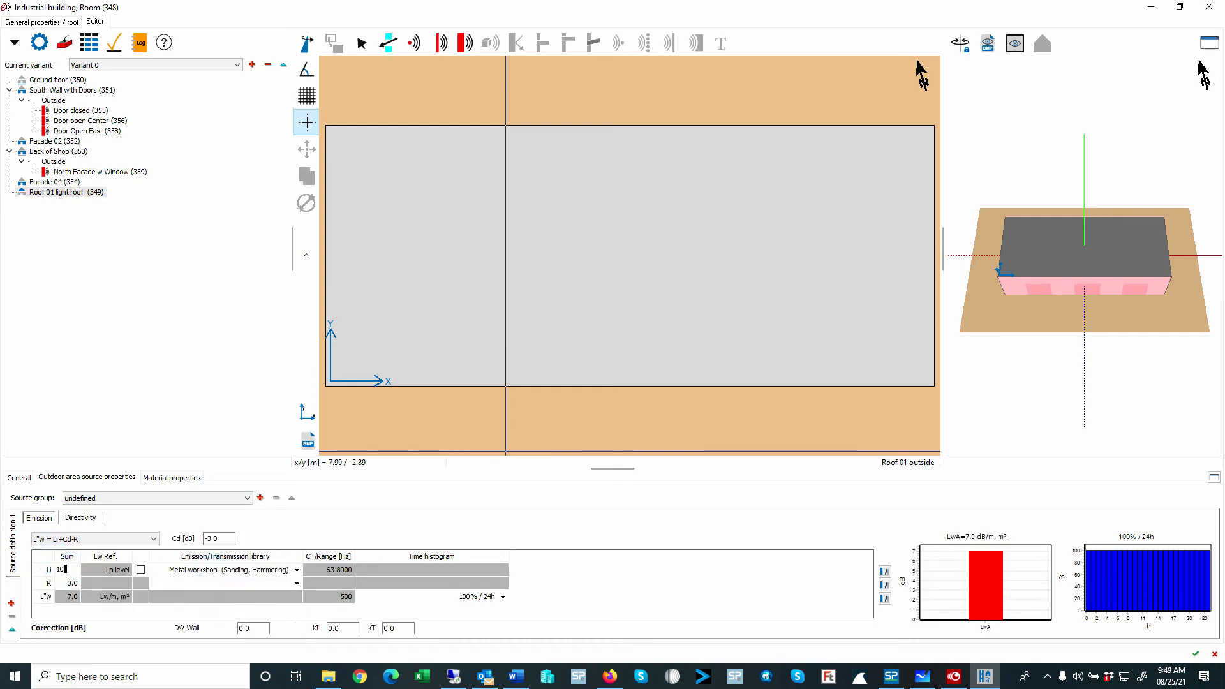
Step: Assign the sheet steel, double trapezoidal profile + mineral wool transmission spectrum to the roof
left_click(241, 583)
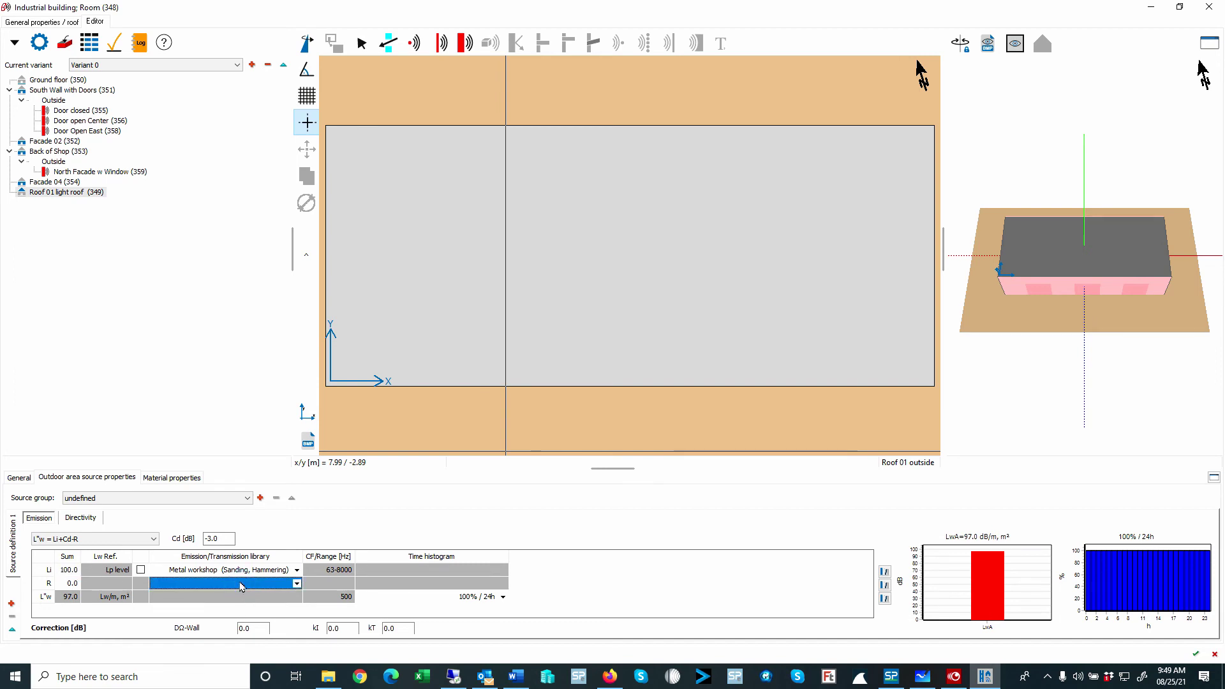
left_click(241, 585)
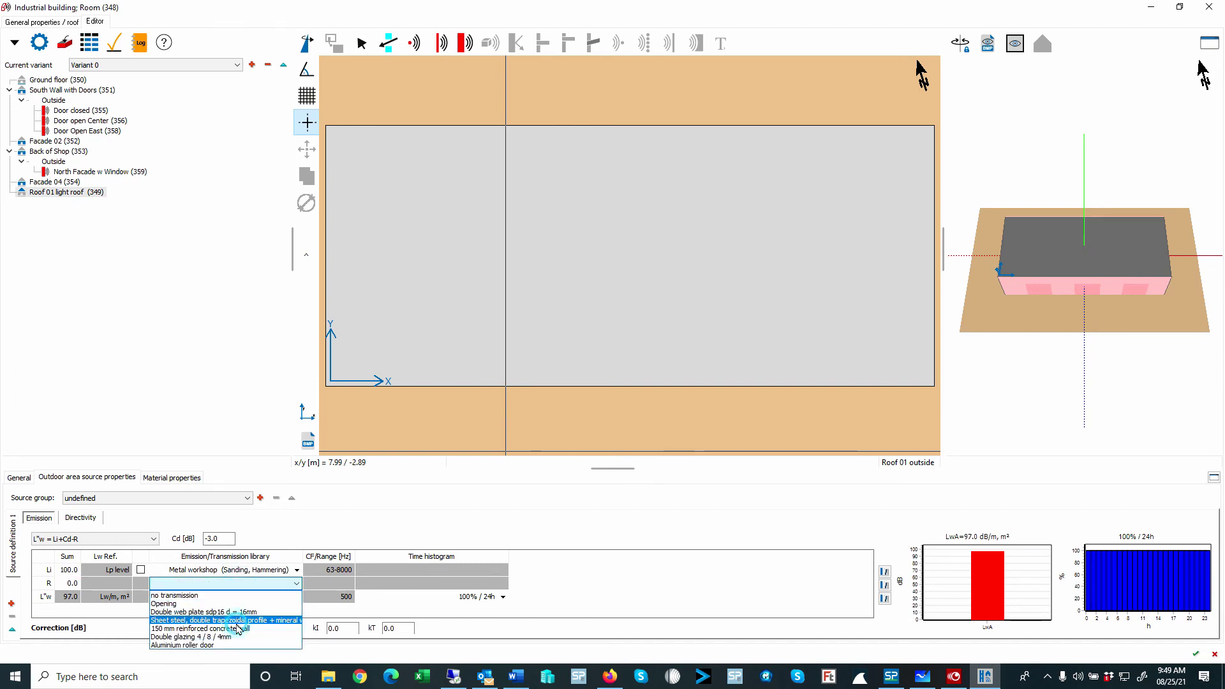
left_click(237, 621)
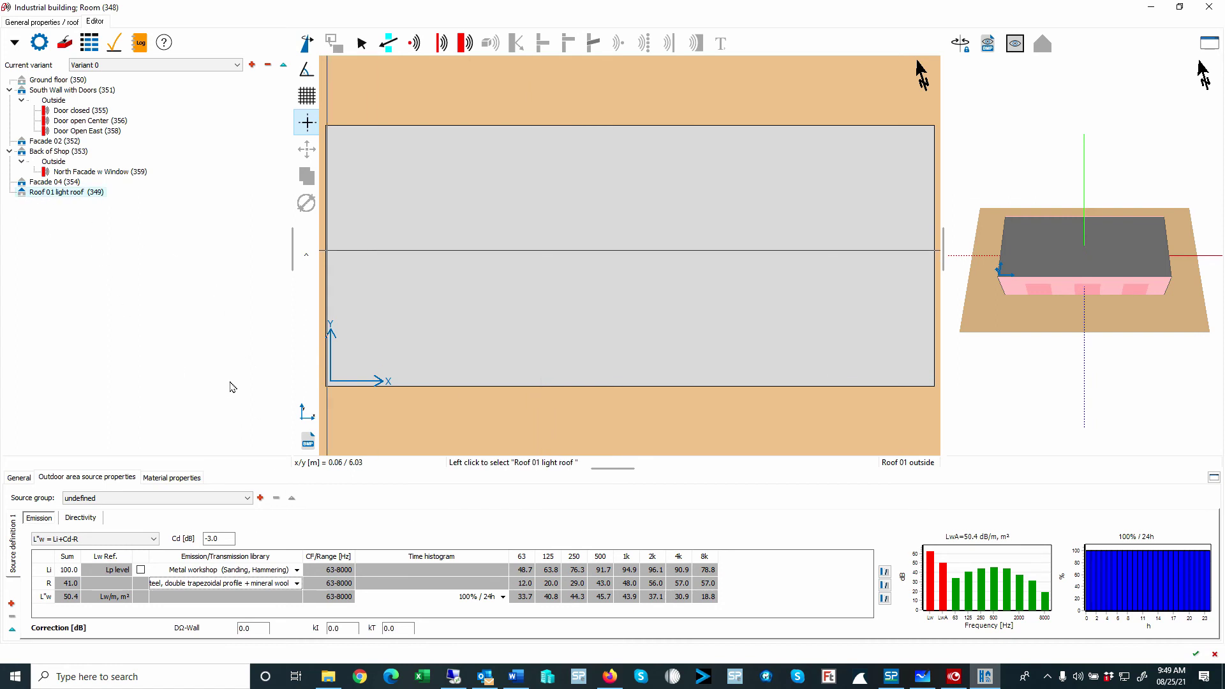
left_click(18, 478)
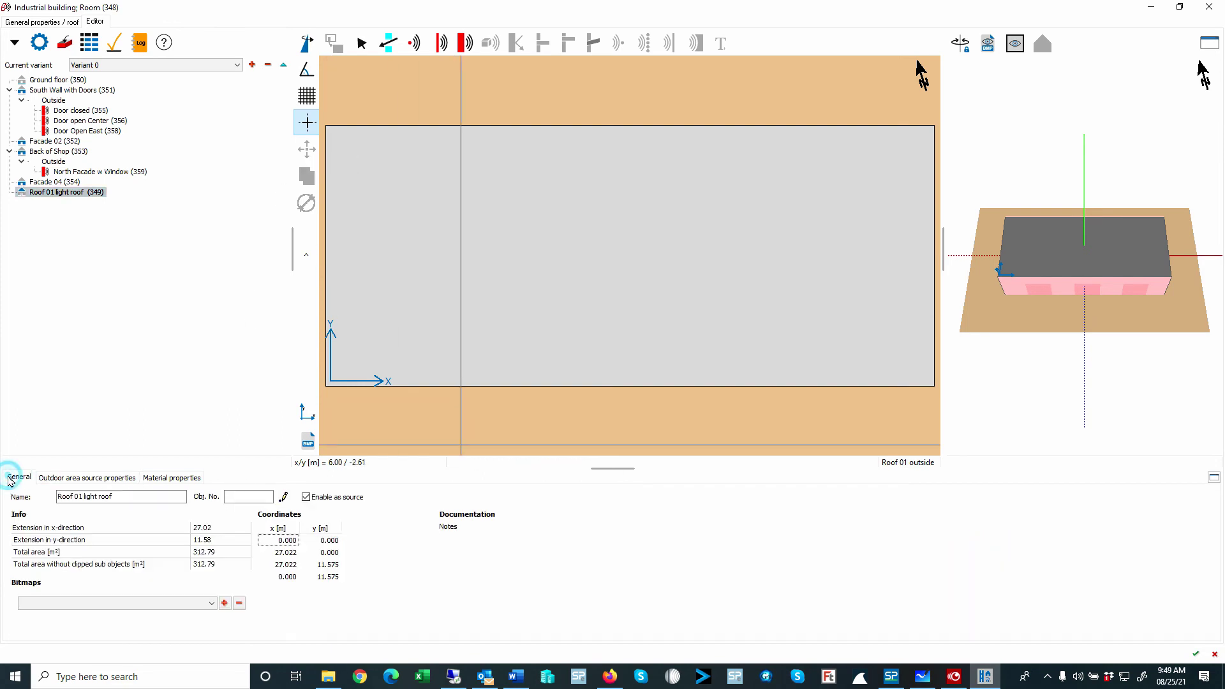
left_click(76, 479)
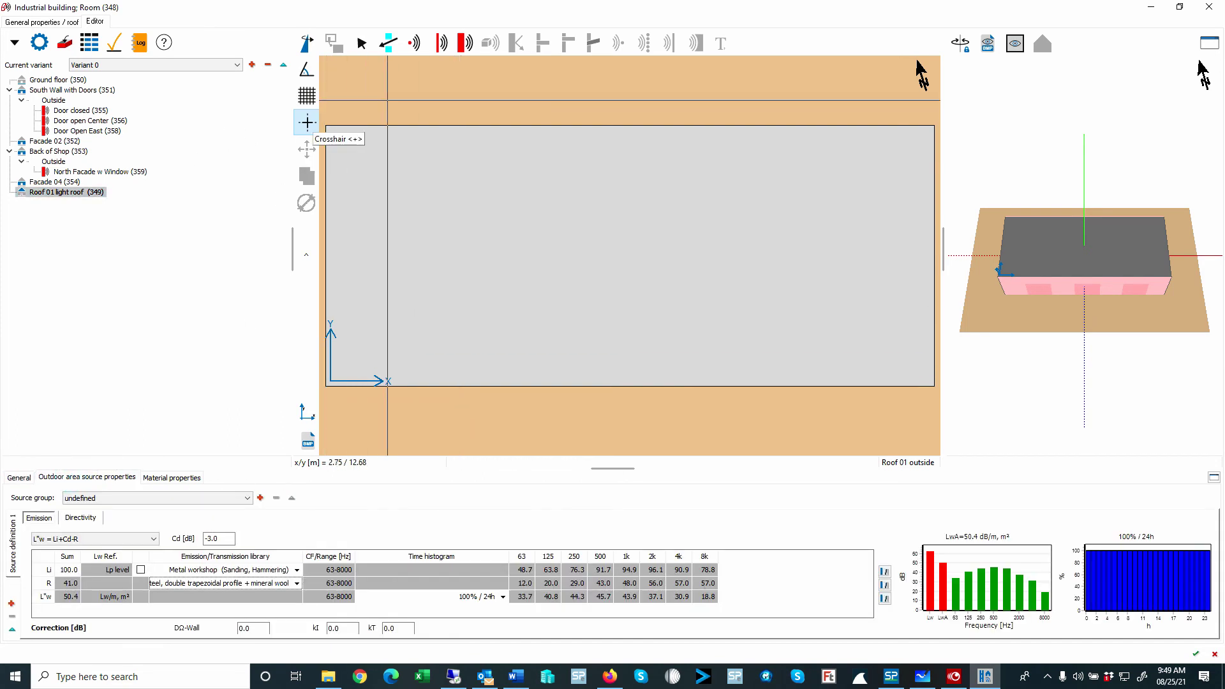
Step: Place a point source 1 m above the roof at about x 2.97 m, y 8.72 m
left_click(414, 42)
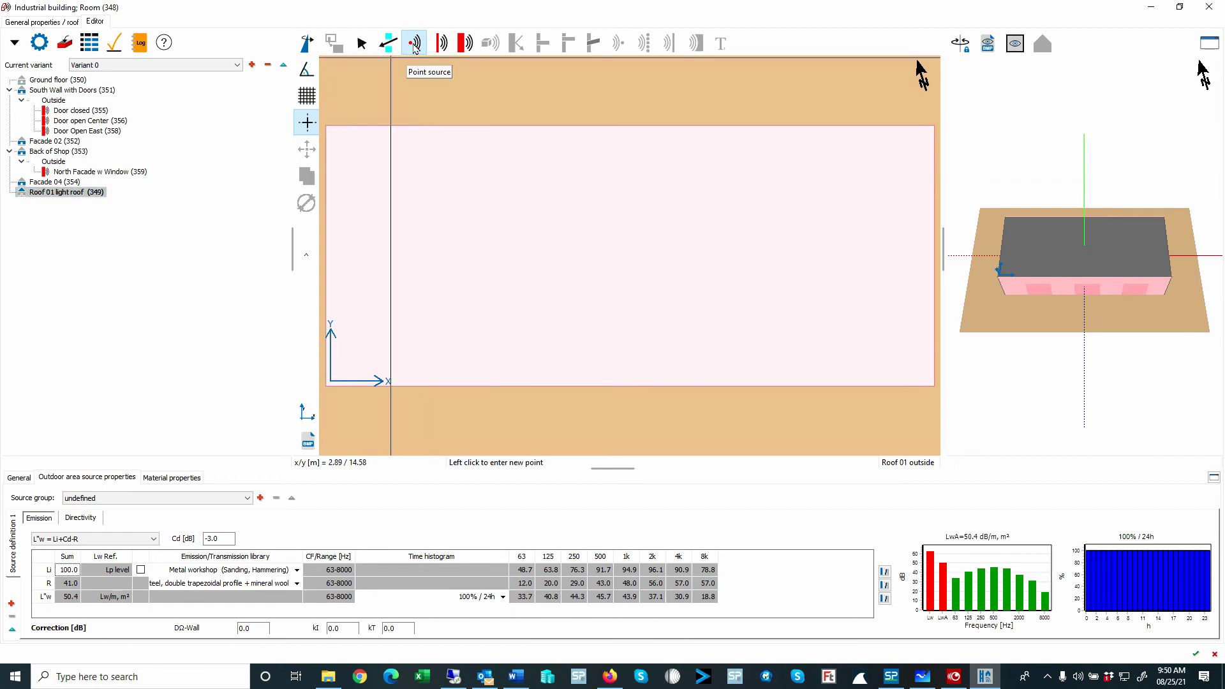
left_click(393, 190)
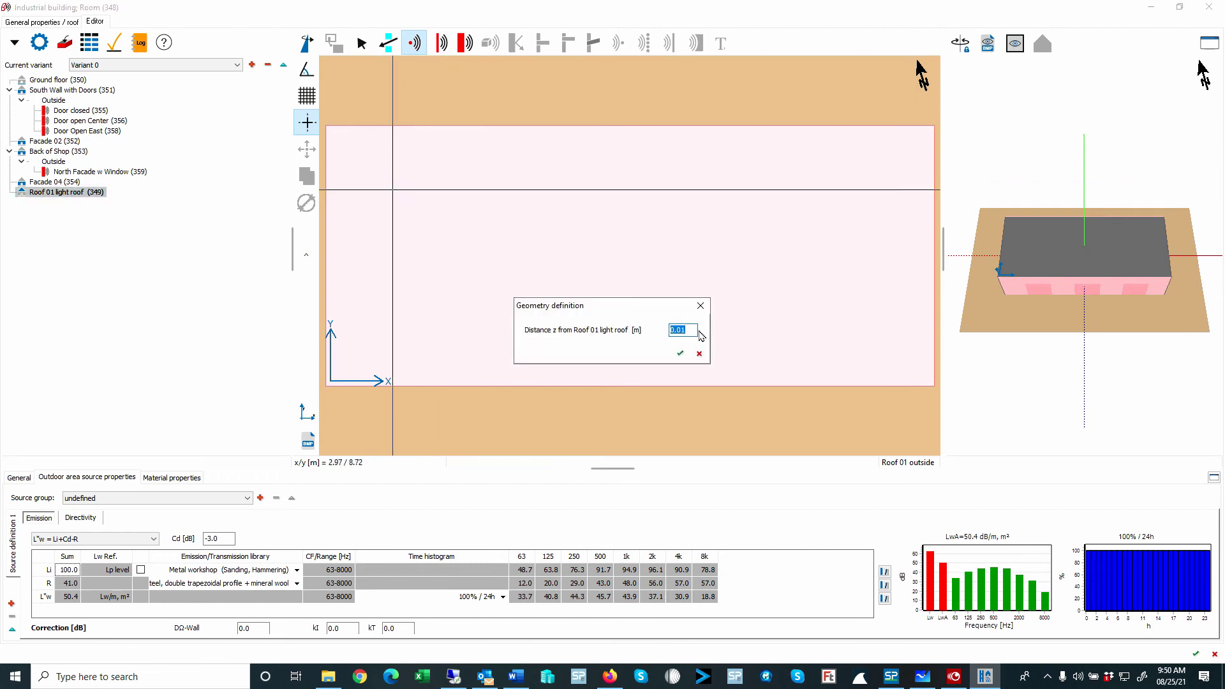
type("1")
left_click(681, 354)
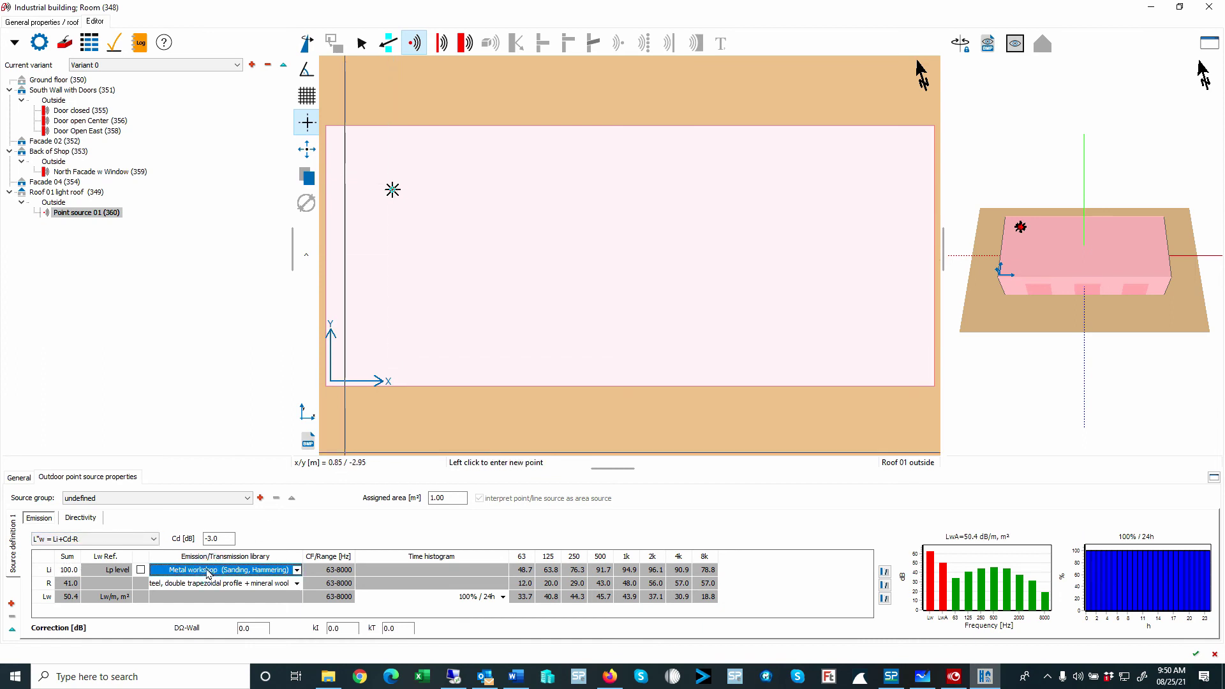
Step: Set the rooftop point source's emission type to Lw and assign it the Trane HVAC Unit emission spectrum
left_click(64, 539)
left_click(55, 547)
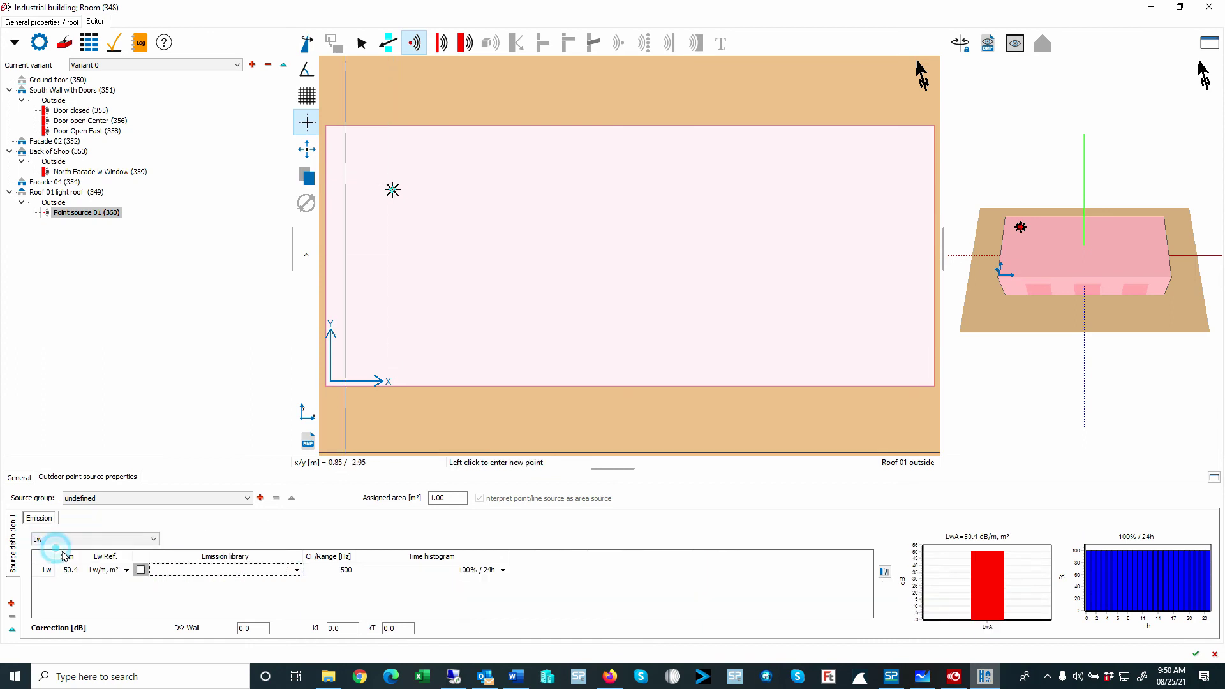
left_click(190, 570)
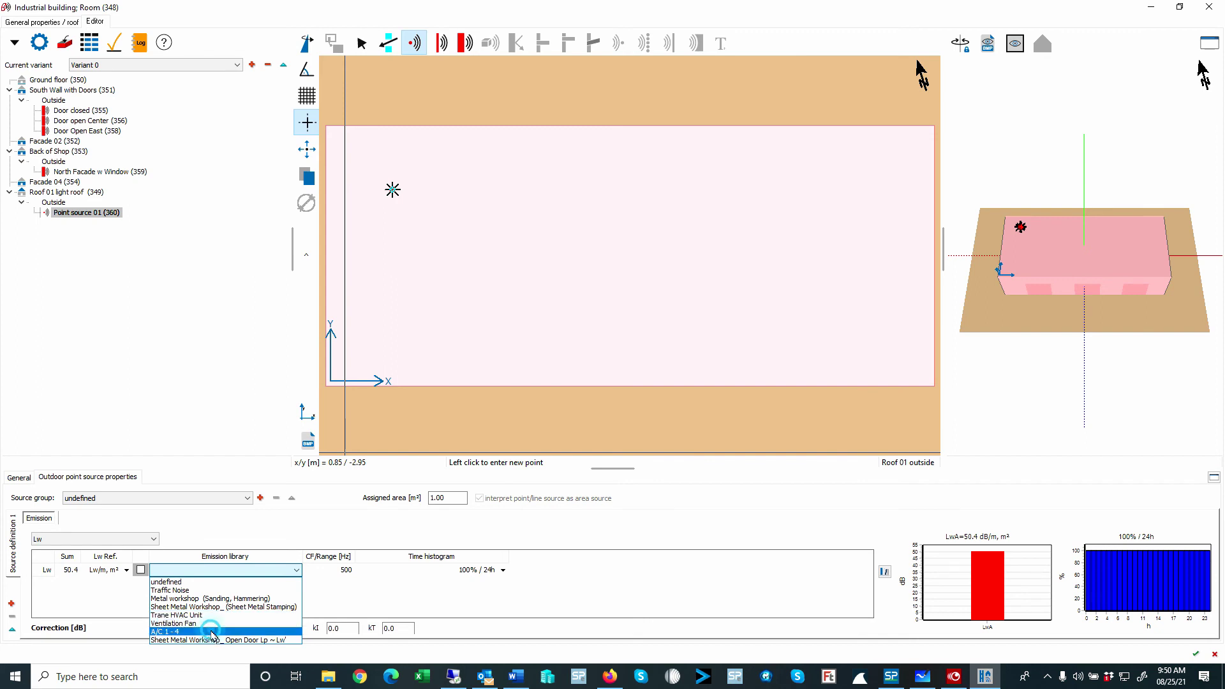
left_click(212, 632)
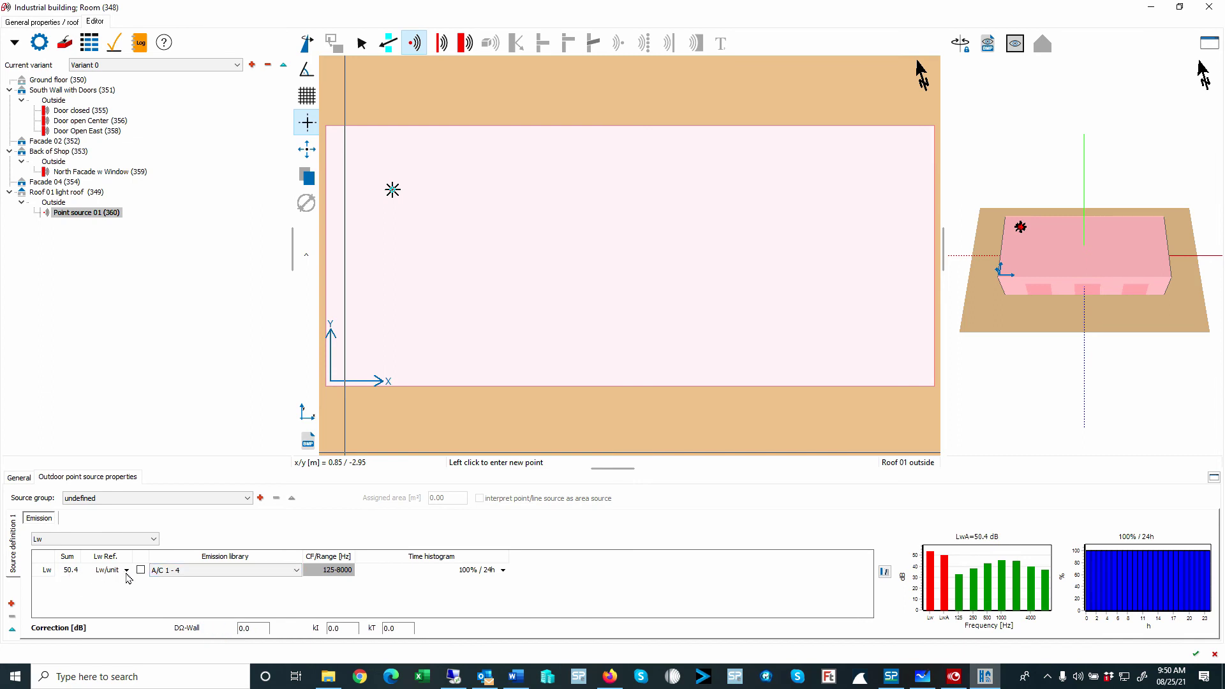
left_click(172, 570)
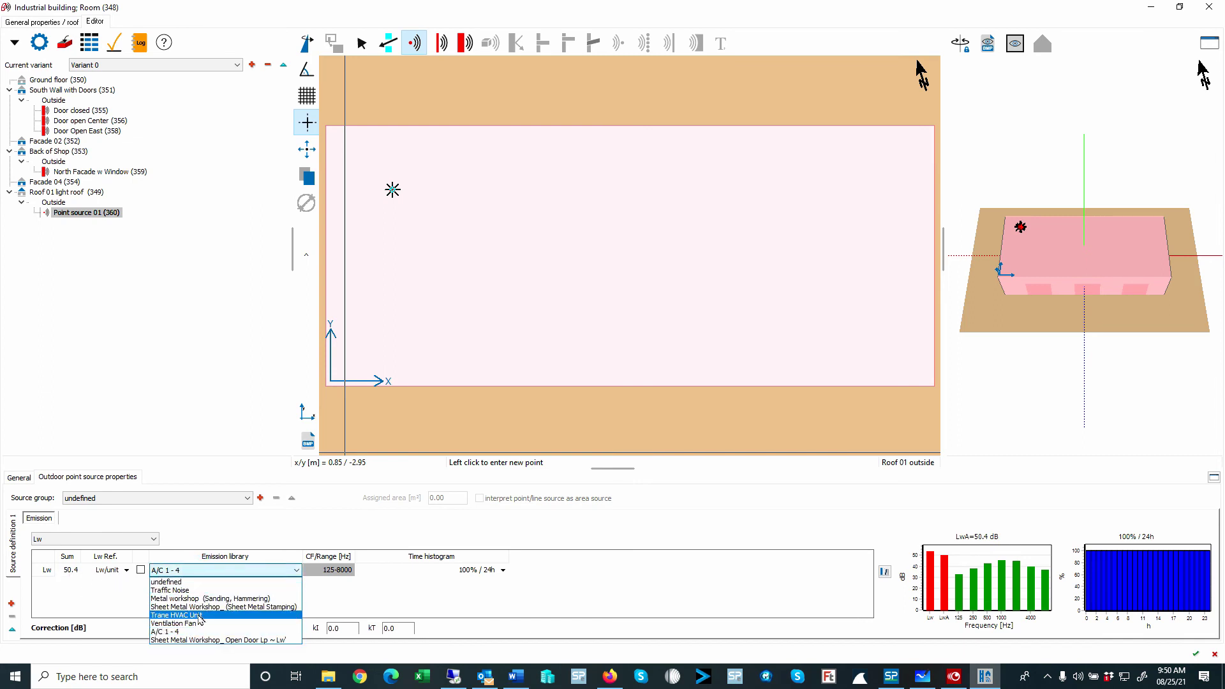
left_click(191, 615)
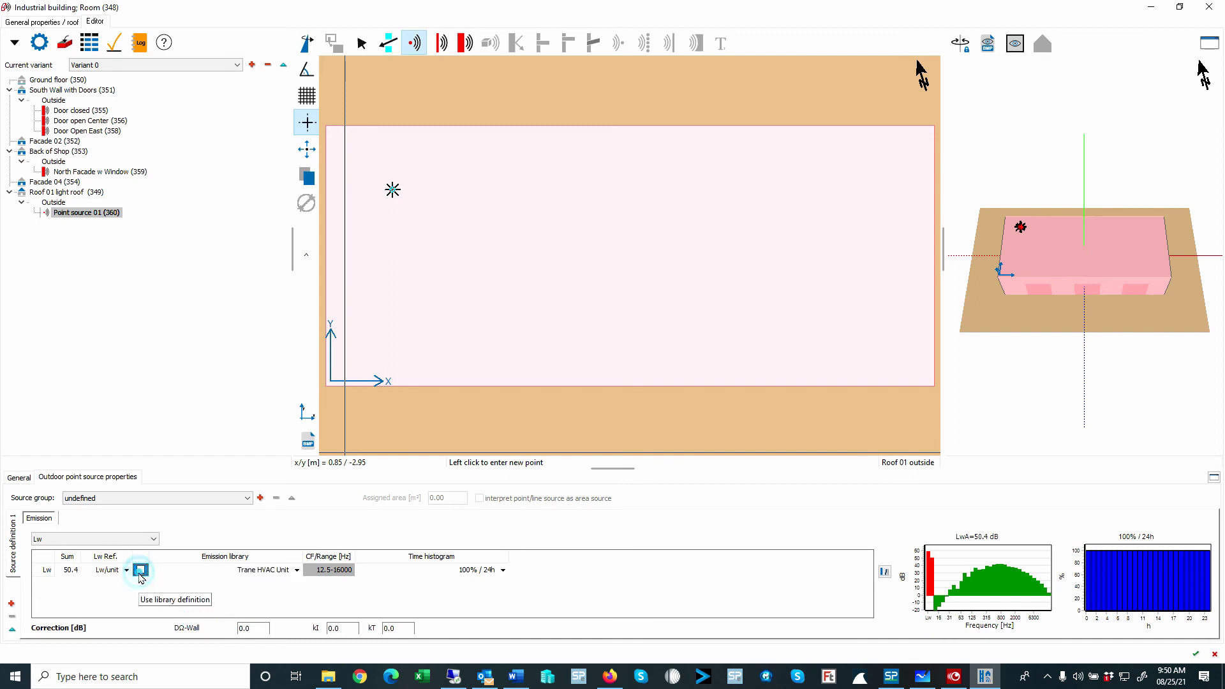
Step: Use the library definition for the rooftop point source's level and assign it to the Sheet Metal Fabrication source group
left_click(140, 570)
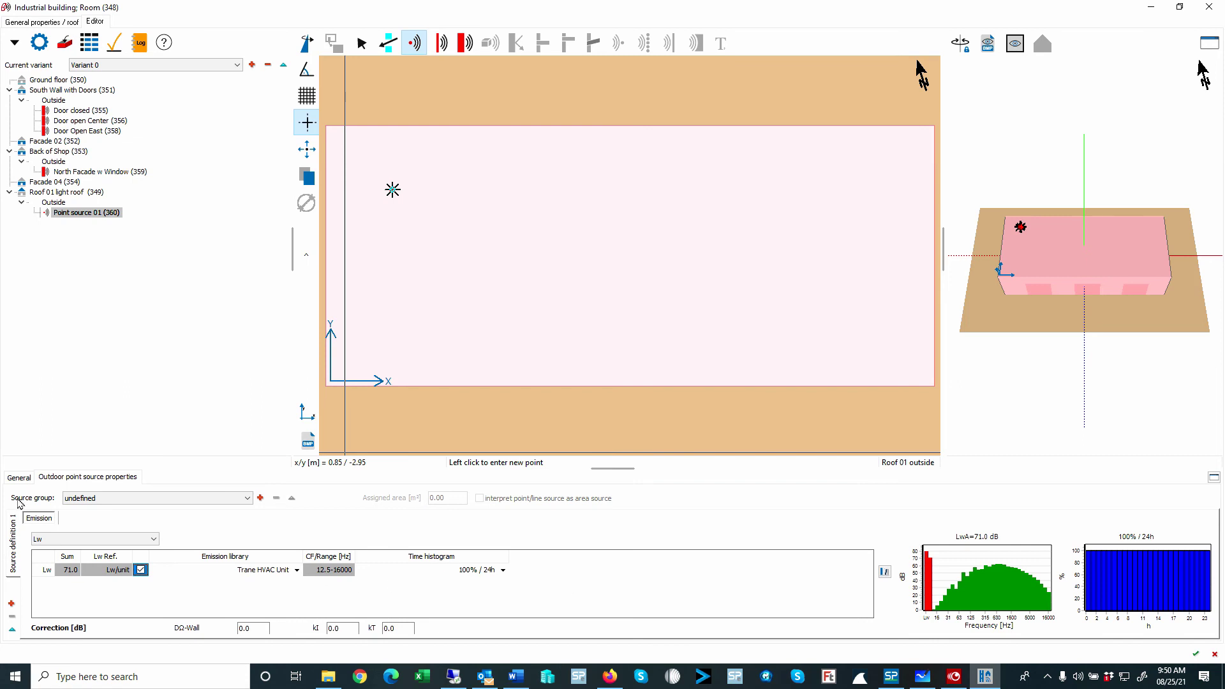
left_click(117, 499)
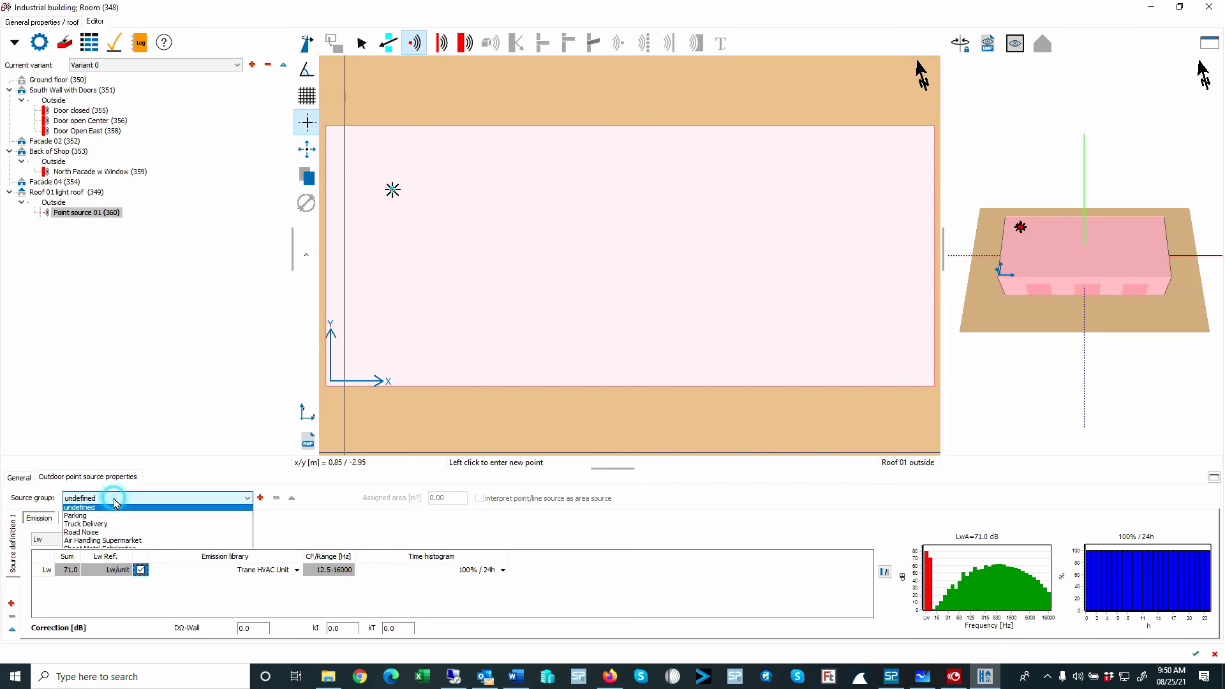
left_click(126, 551)
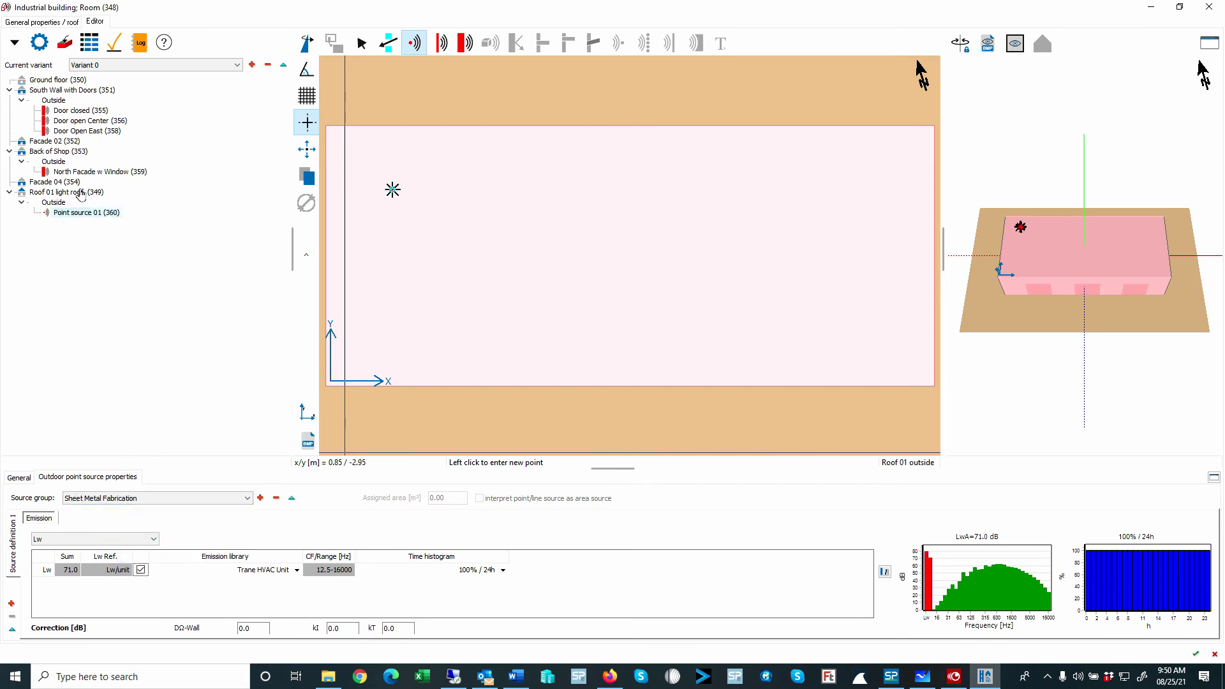
Step: Assign the North Facade w Window source and the three south wall doors to the Sheet Metal Fabrication source group
left_click(83, 172)
left_click(152, 498)
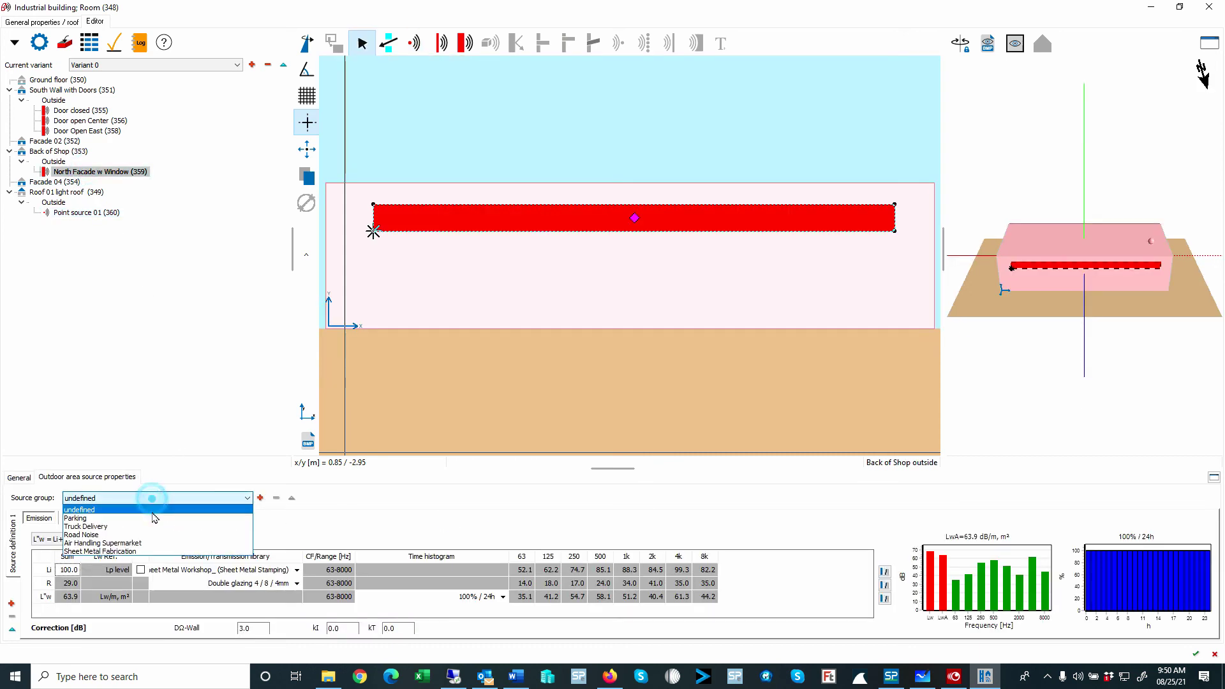
left_click(148, 552)
left_click(87, 130)
left_click(81, 110, "shift")
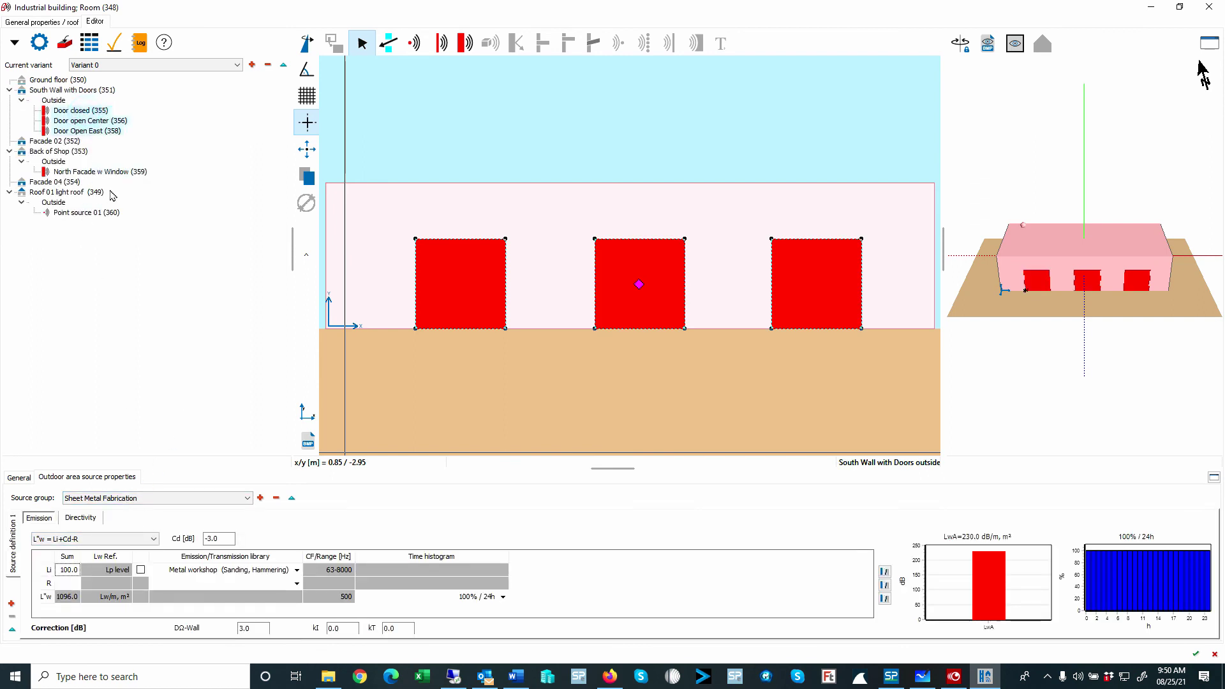
left_click(139, 498)
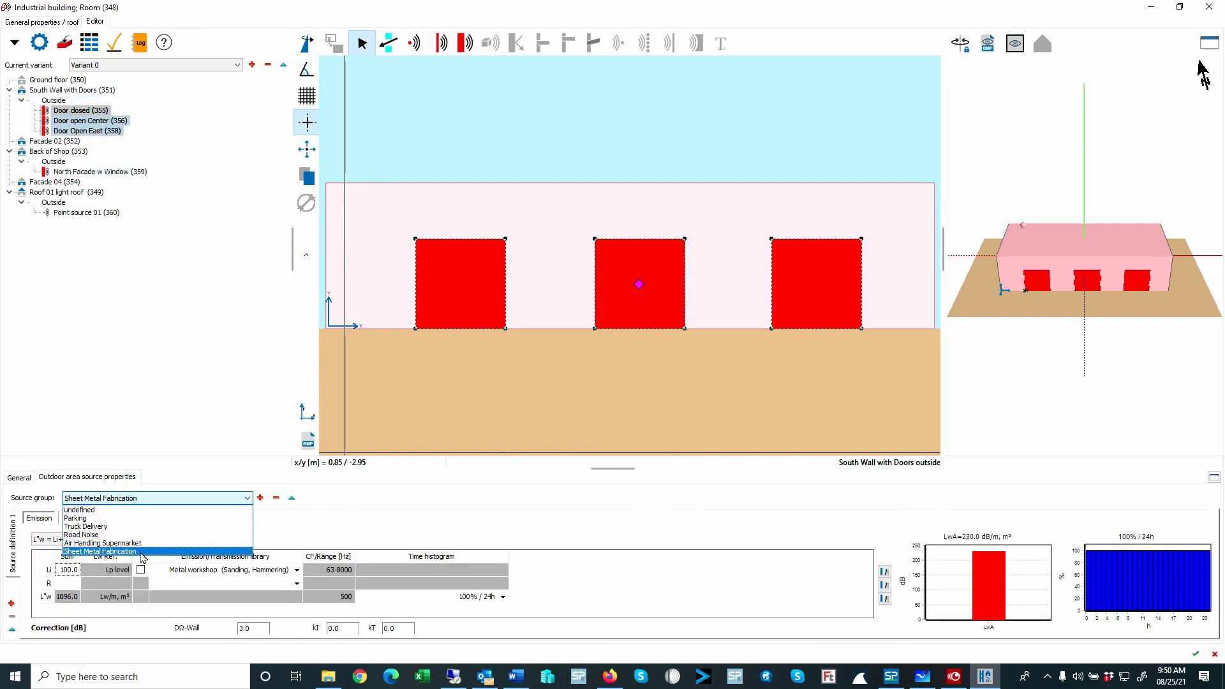
left_click(144, 547)
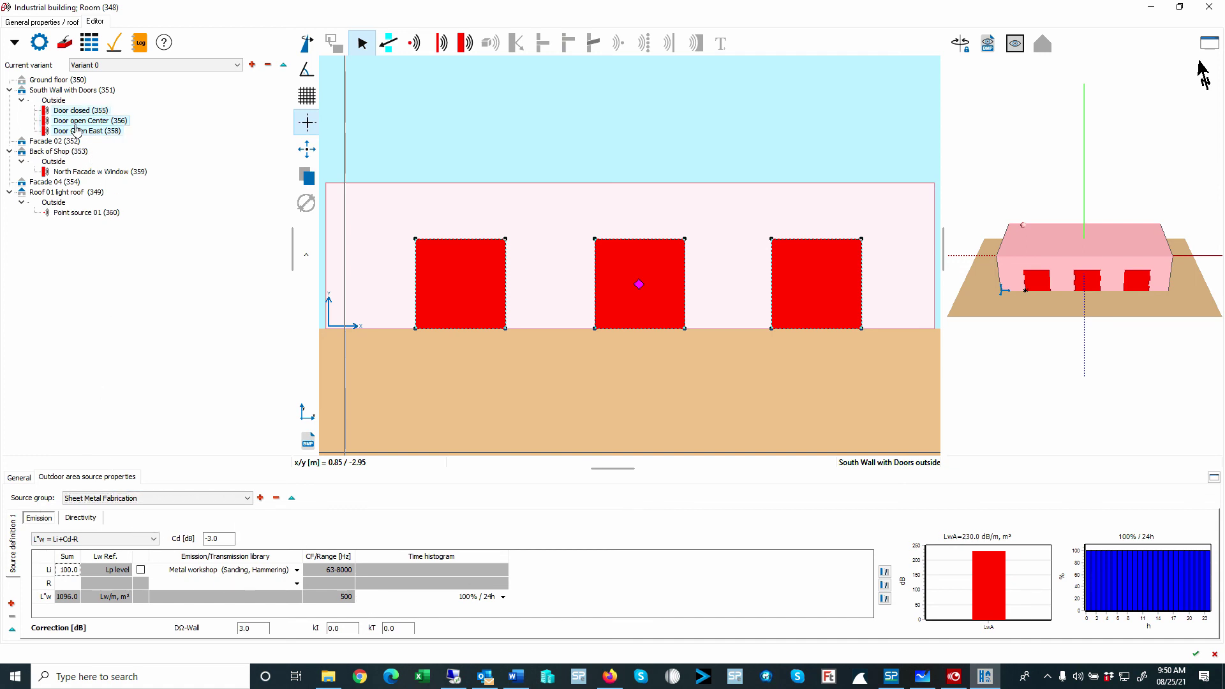
Step: Examine the Day Time operation Metal Fabriation histogram in the project's time histogram library
left_click(75, 171)
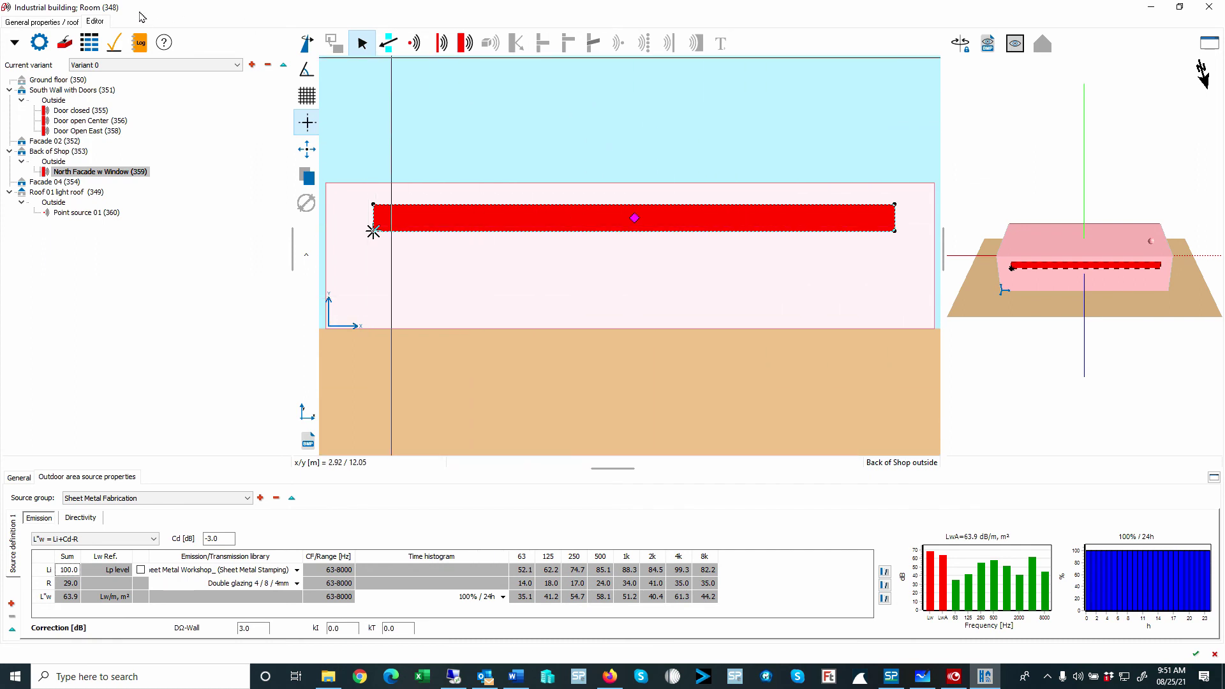
left_click(99, 51)
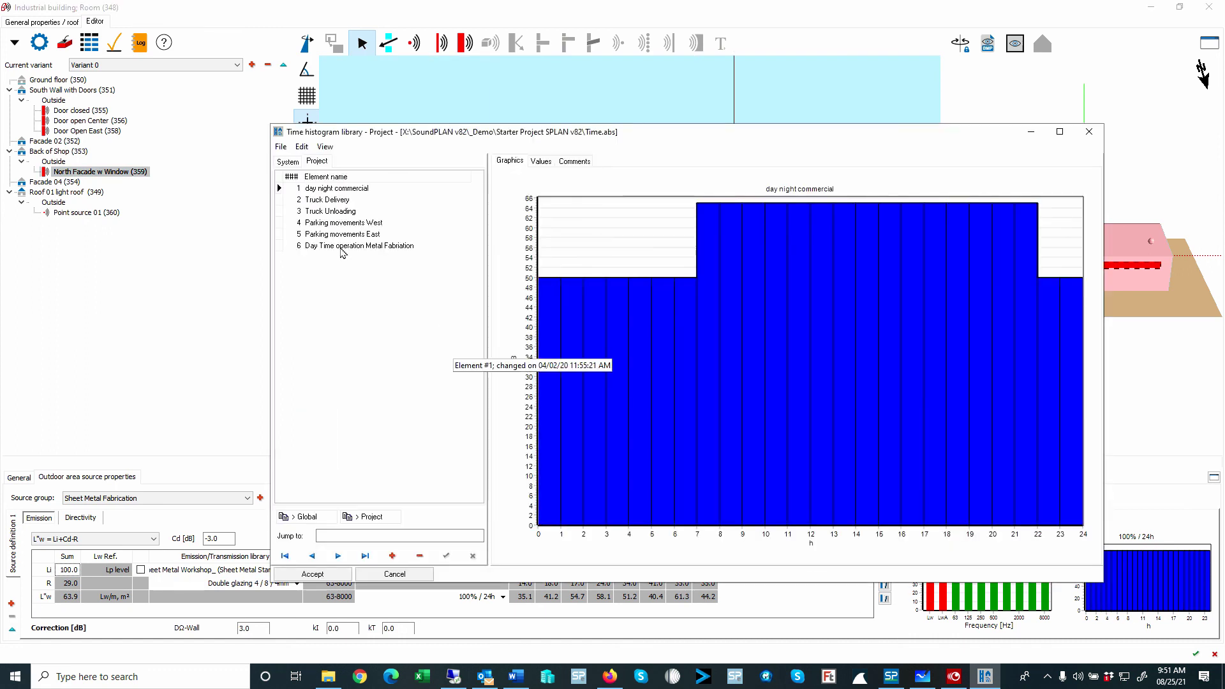
left_click(328, 246)
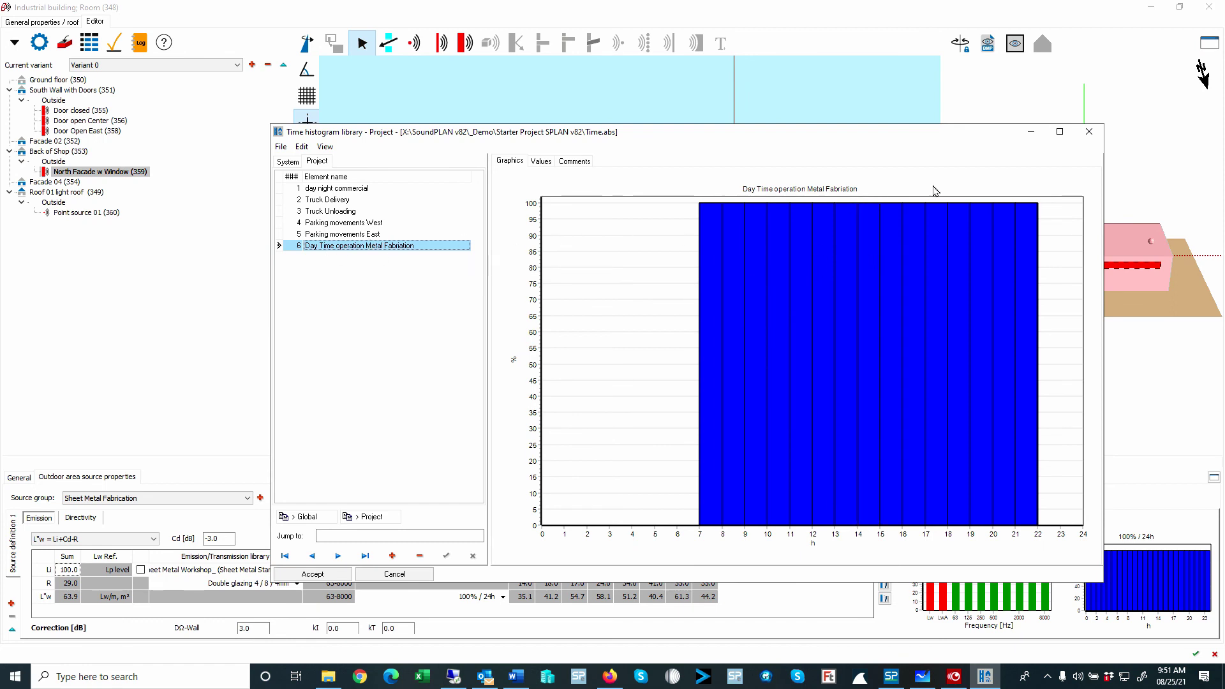
left_click(1088, 135)
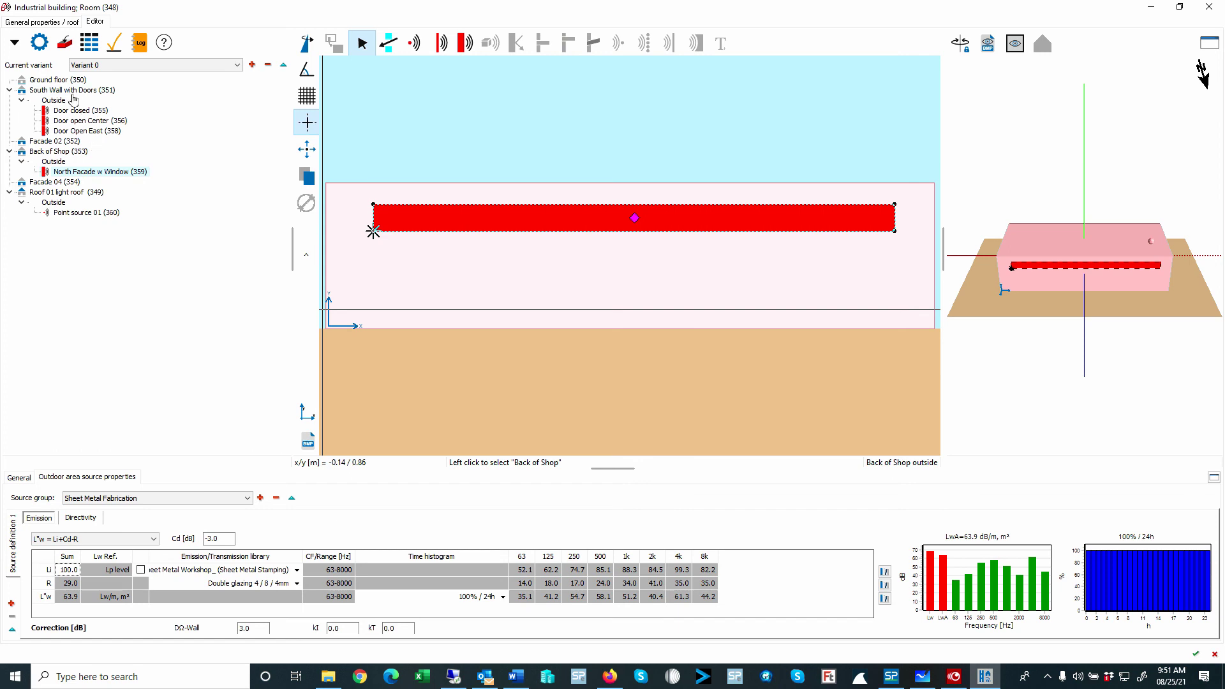
Step: Rename the rooftop point source as HVAC and return to its source properties
left_click(71, 213)
left_click(17, 478)
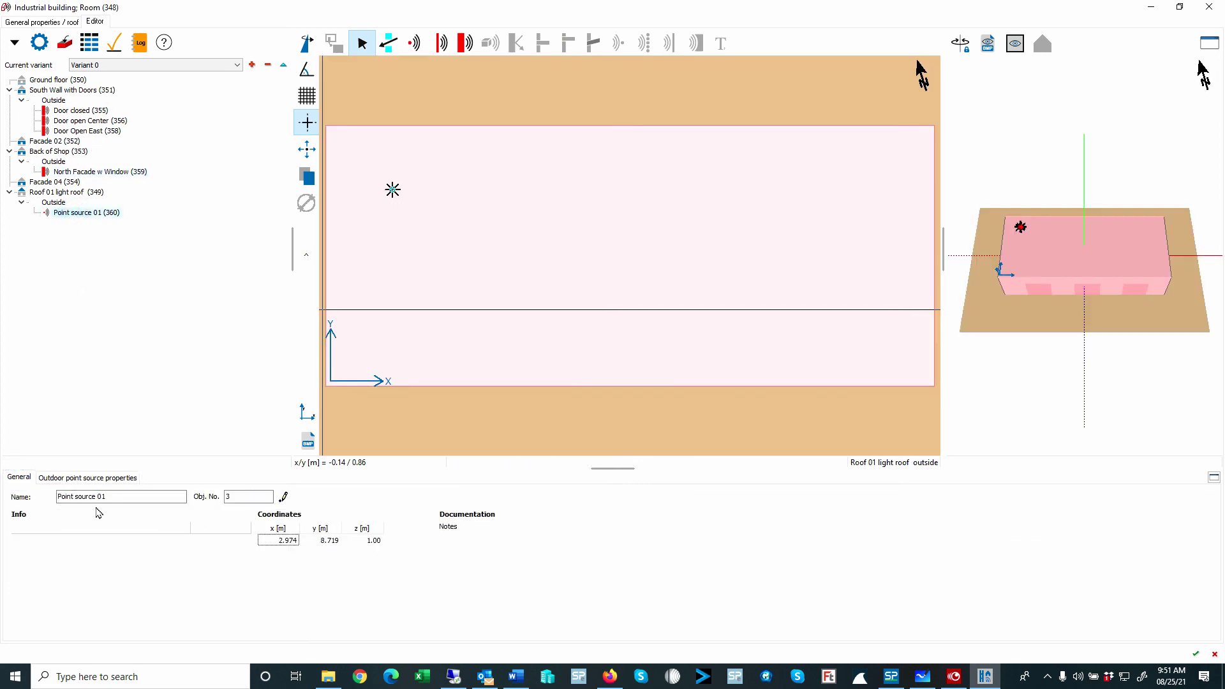
left_click(123, 497)
type("HVAC")
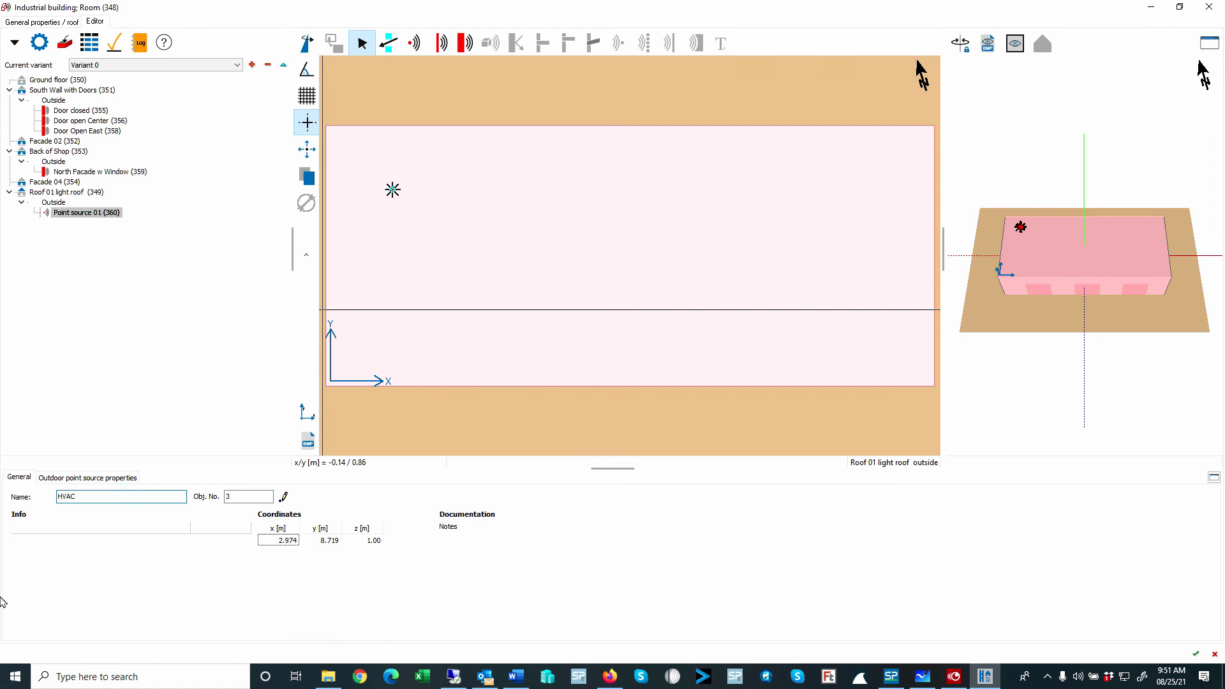
left_click(75, 478)
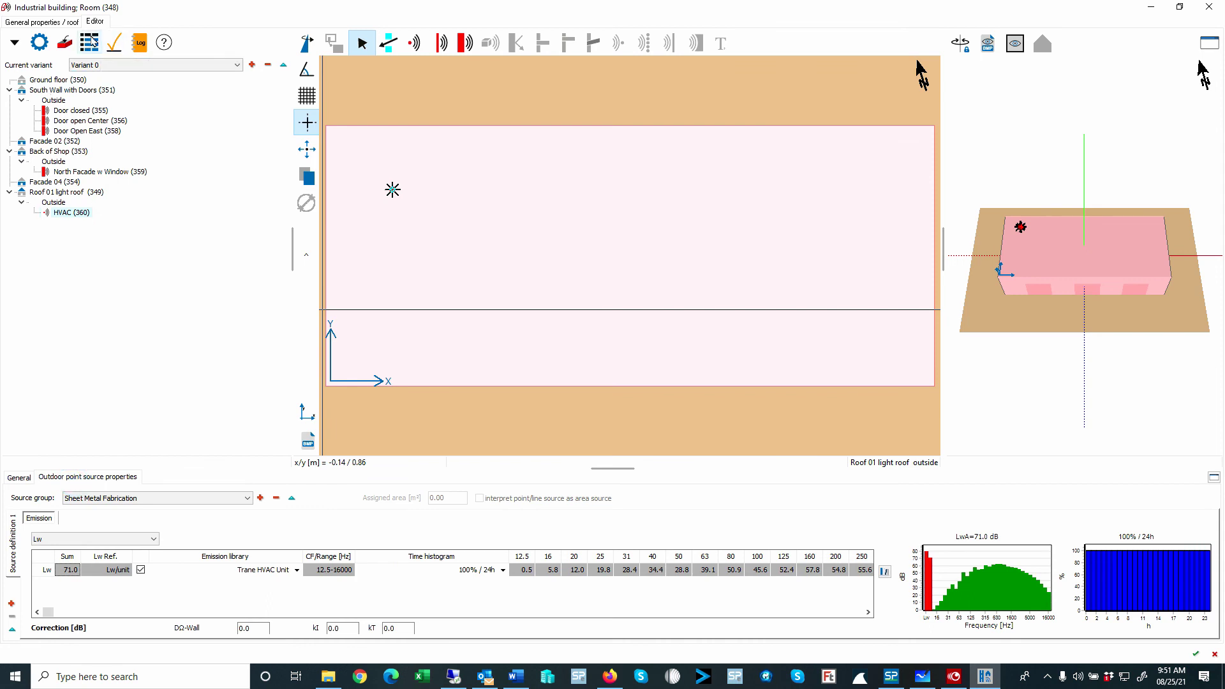
Step: In the property table for outdoor sources of entry type "Lw", set the HVAC's time histogram to Day Time operation Metal Fabriation
left_click(91, 43)
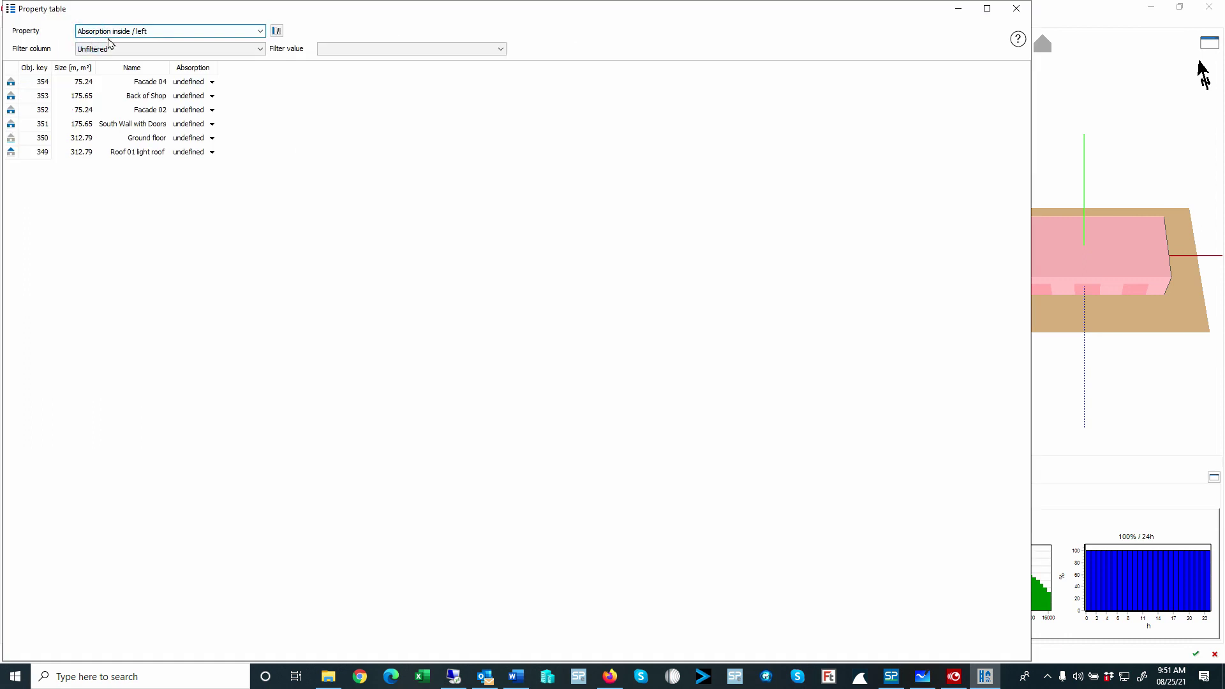
left_click(122, 31)
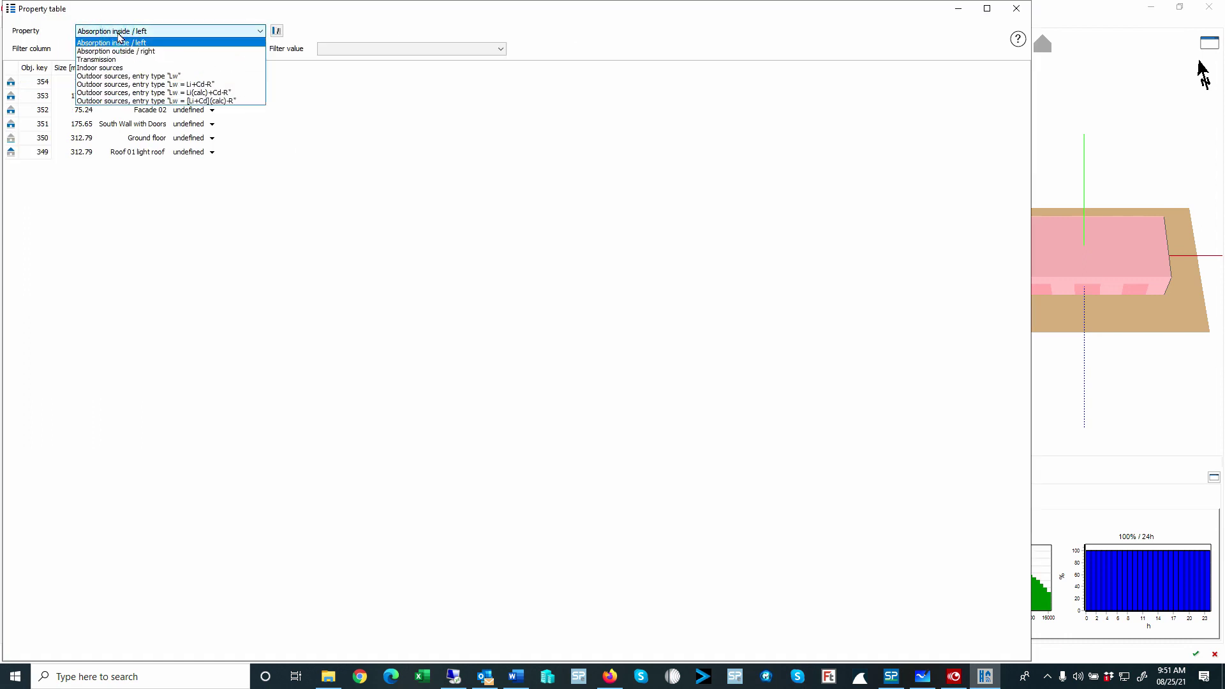
left_click(136, 75)
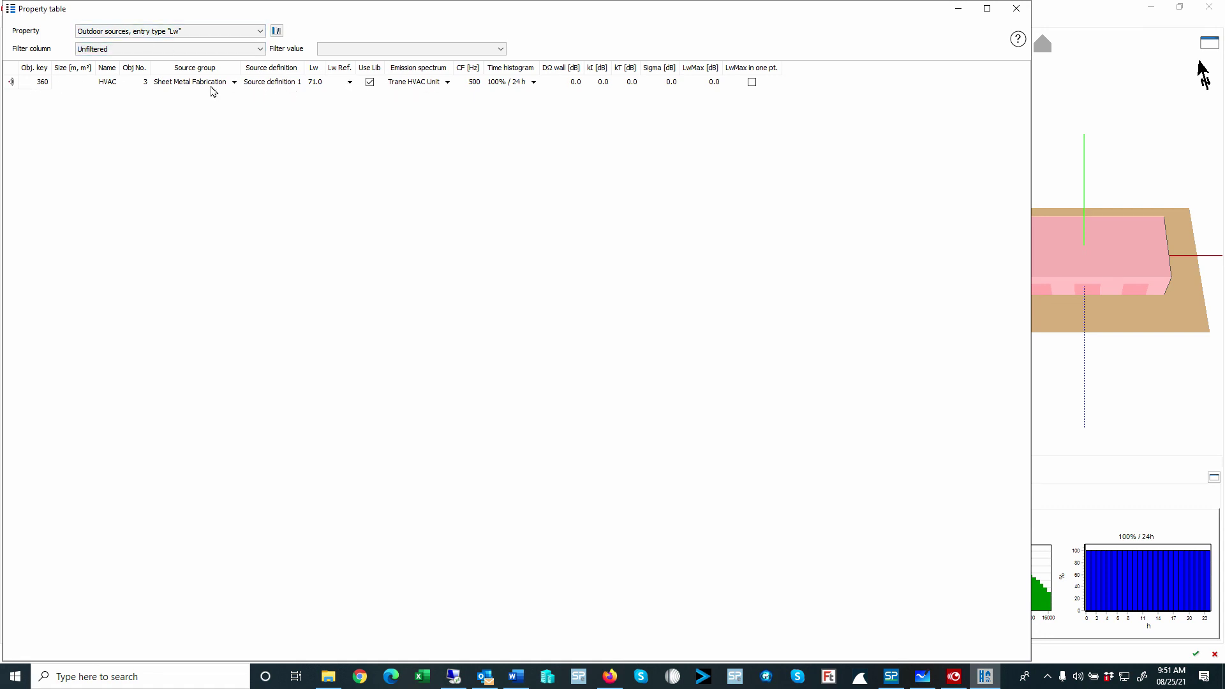
left_click(518, 82)
left_click(519, 81)
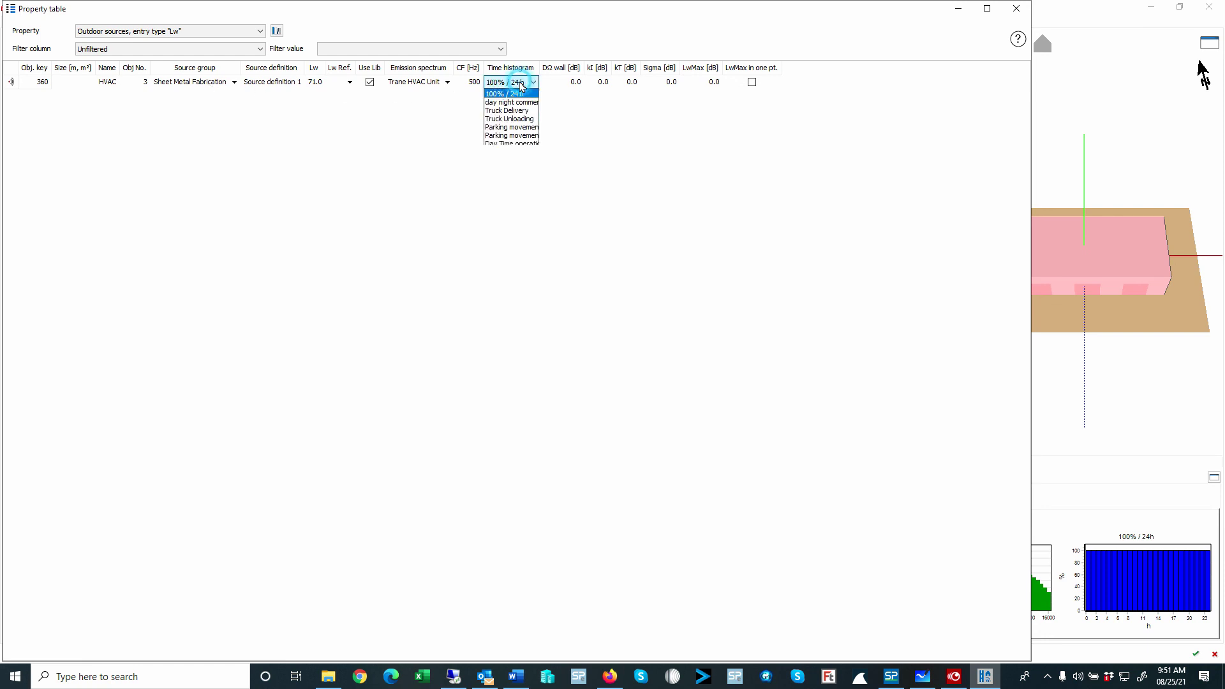
left_click(519, 144)
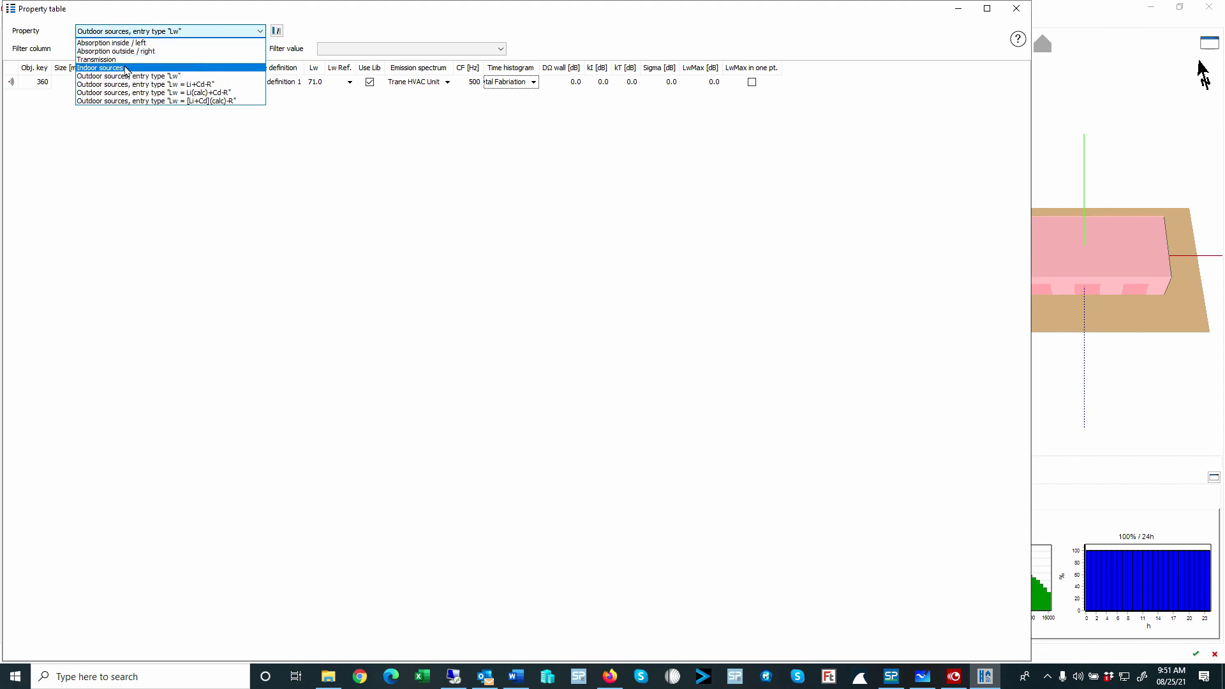
Step: Set the time histogram of all outdoor sources of entry type "Lw = Li+Cd-R" to Day Time operation Metal Fabriation
left_click(128, 84)
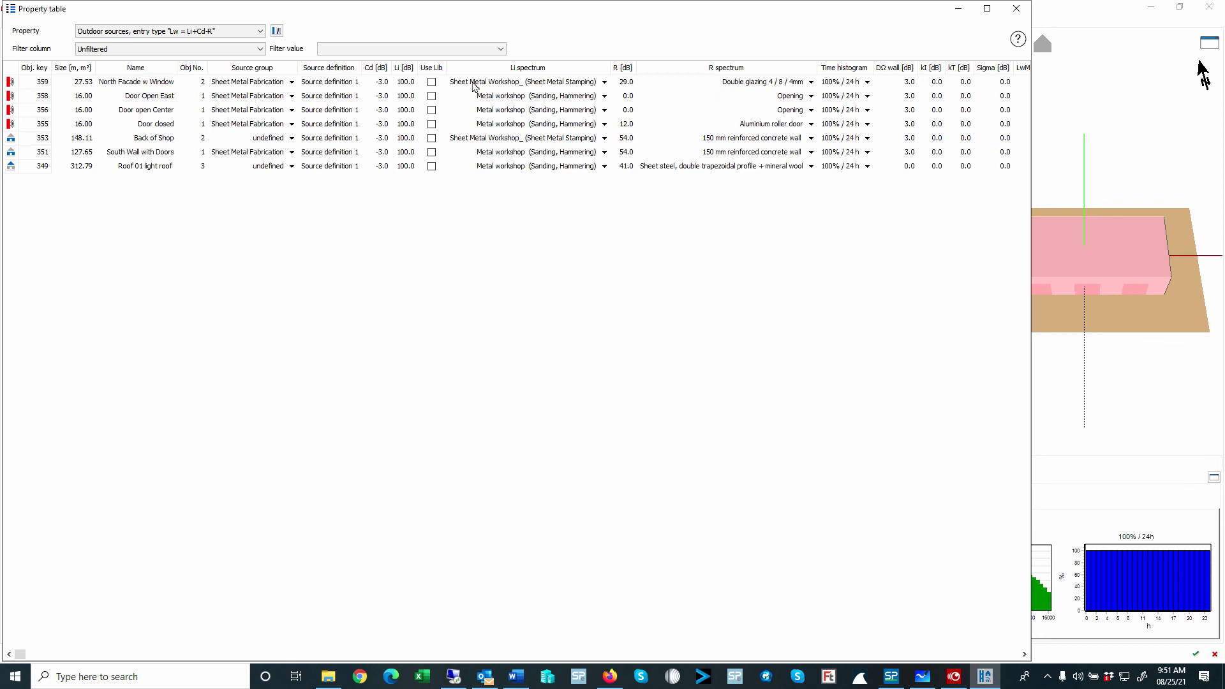
left_click(152, 84)
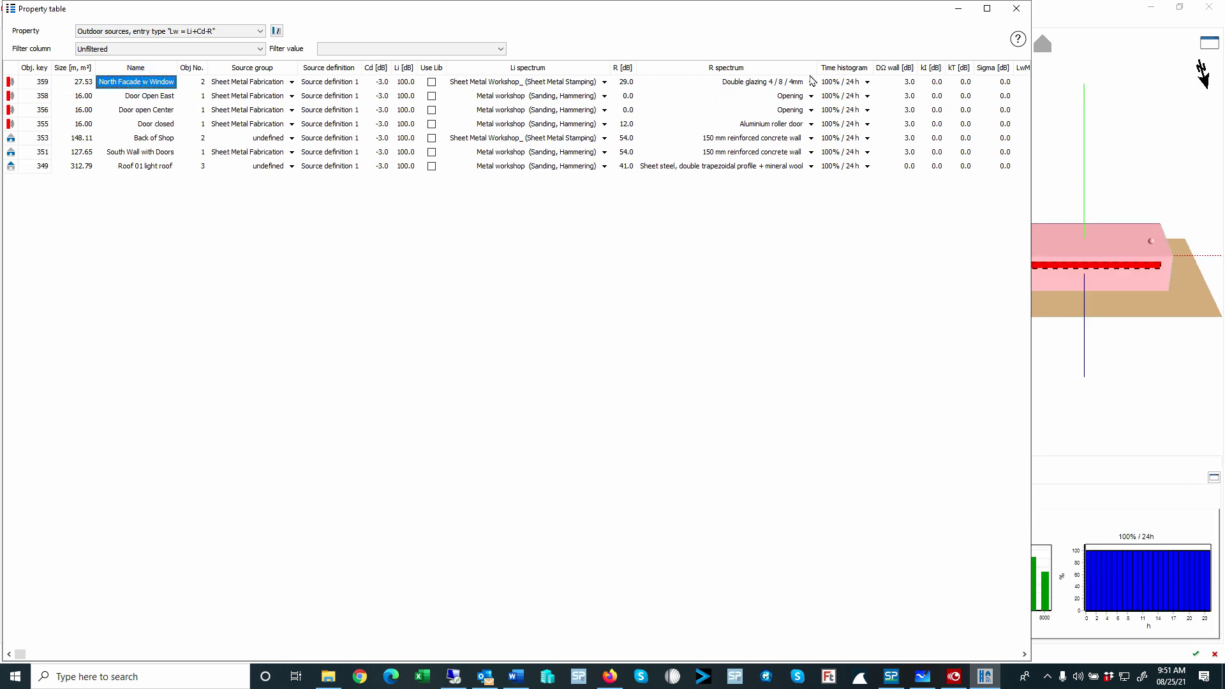
left_click(844, 85)
left_click(868, 83)
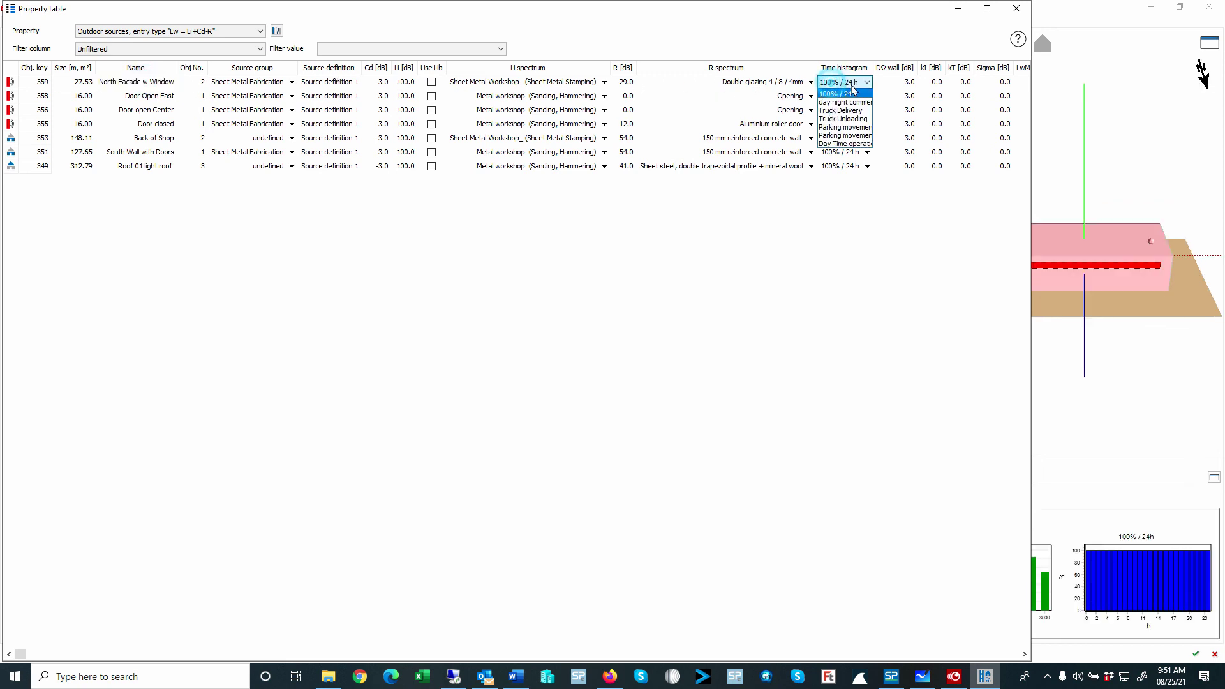
left_click(855, 143)
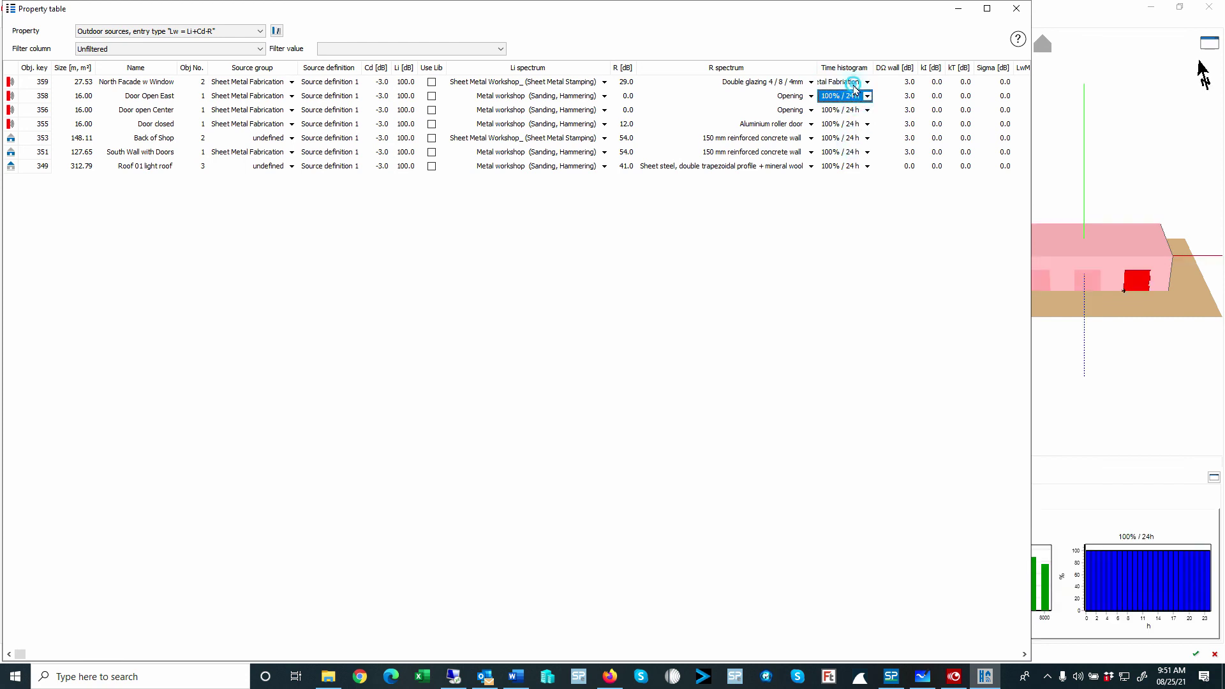
left_click_drag(873, 87, 860, 170)
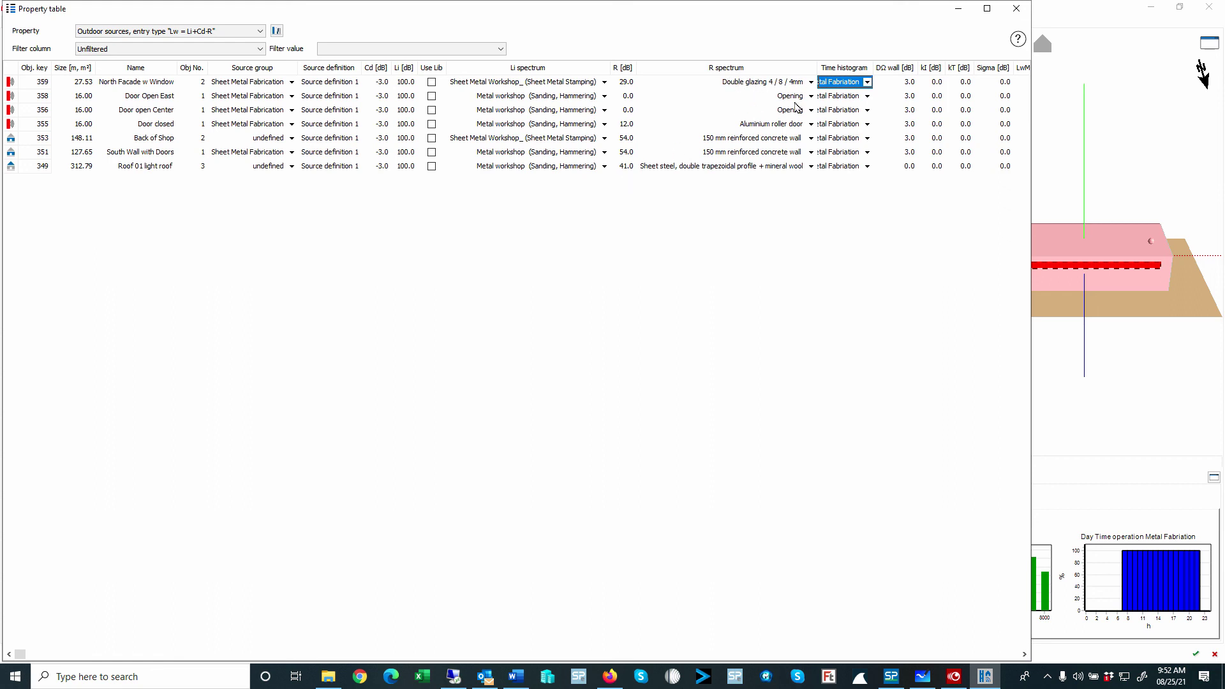
Step: Check the roof's and Back of Shop's transmission spectra, close the property table and accept the industrial building's edits
left_click(779, 168)
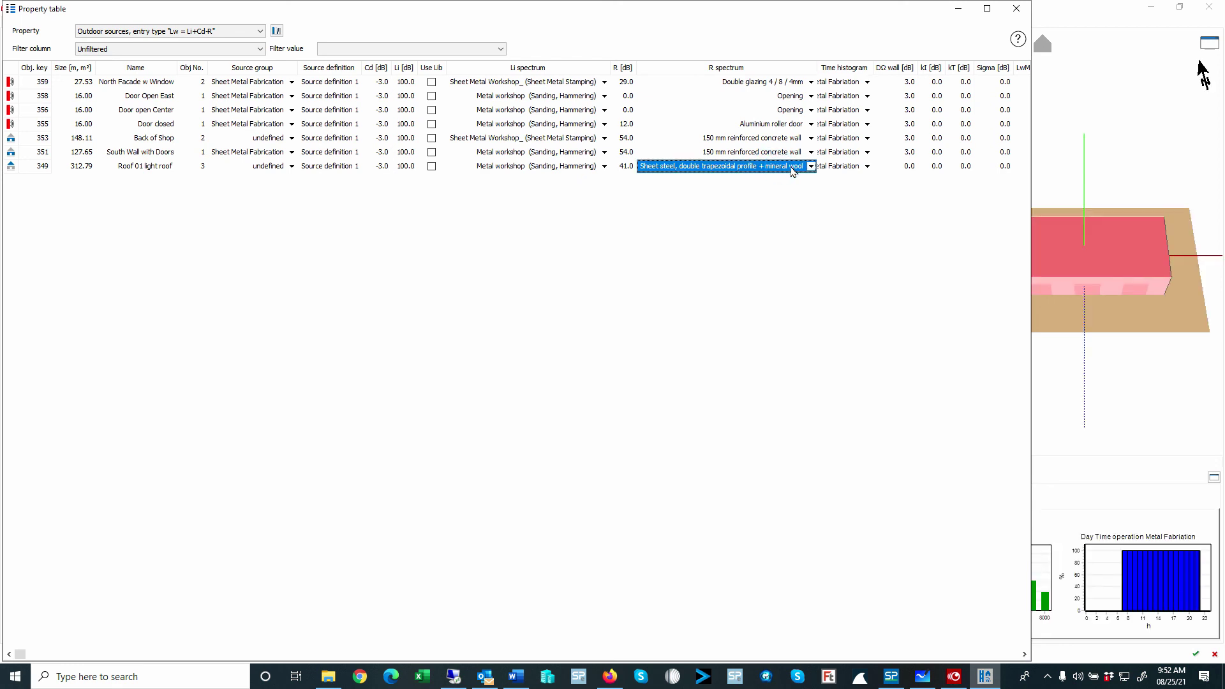
left_click(775, 139)
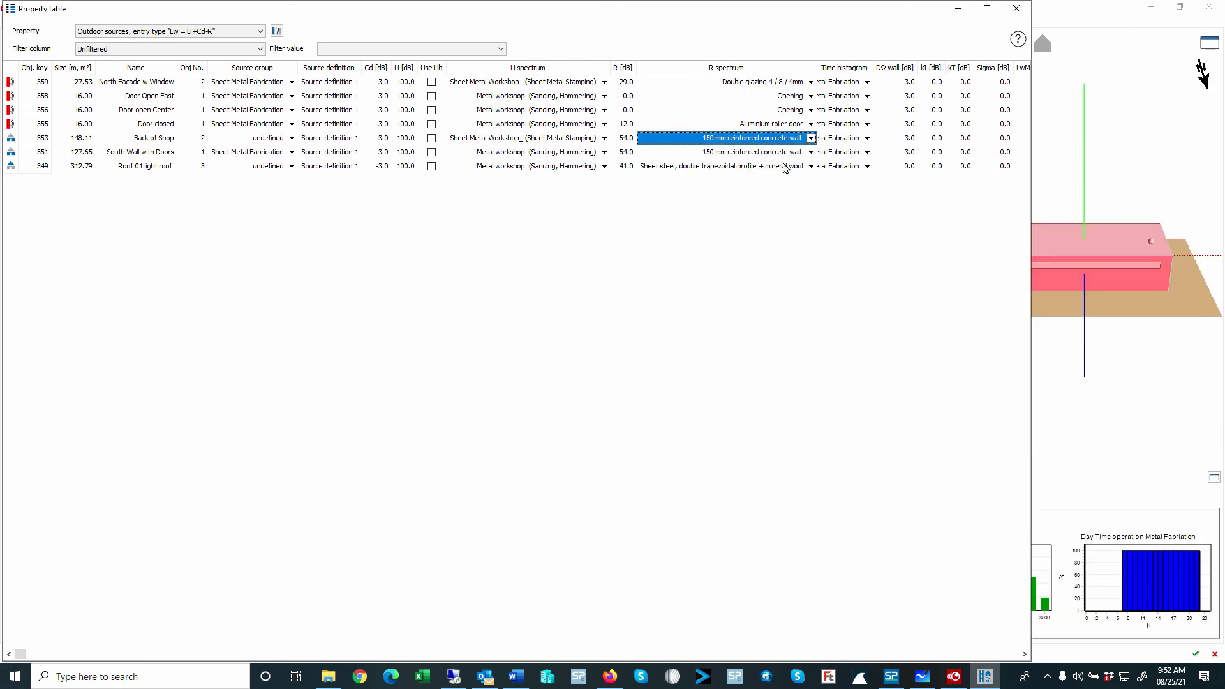
left_click(1017, 8)
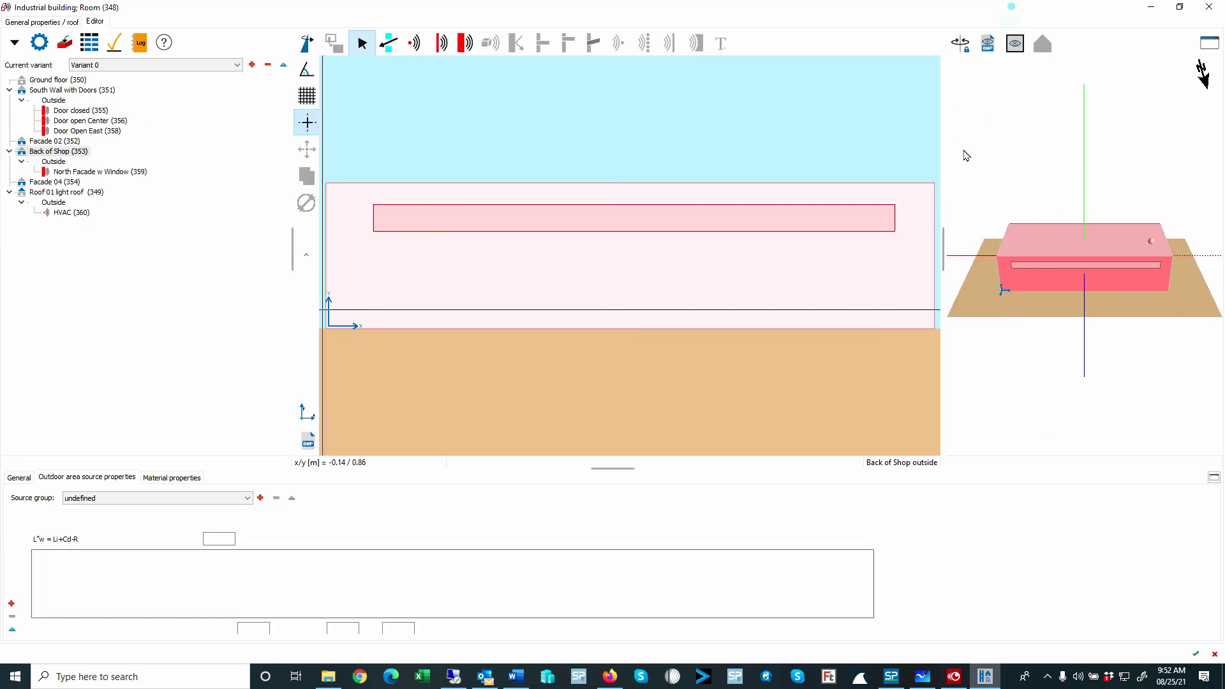
left_click(1196, 655)
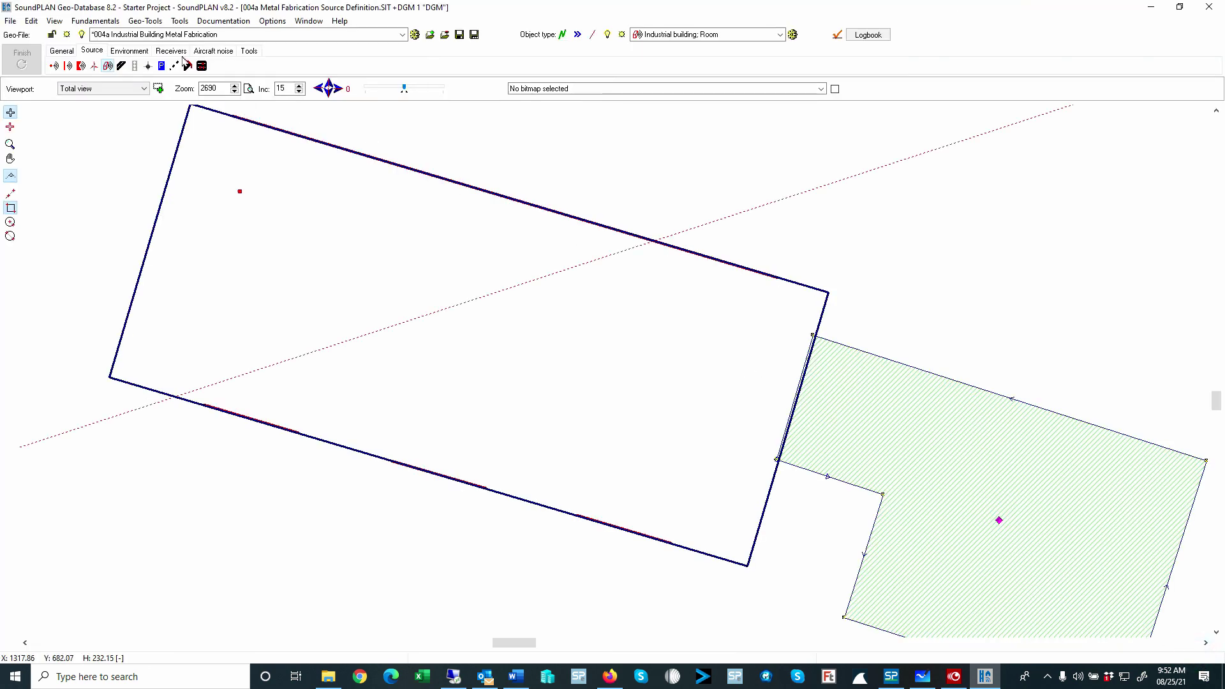
Step: Inspect the industrial building's roof, HVAC source and south doors in the 3D map, and close the map
left_click(55, 21)
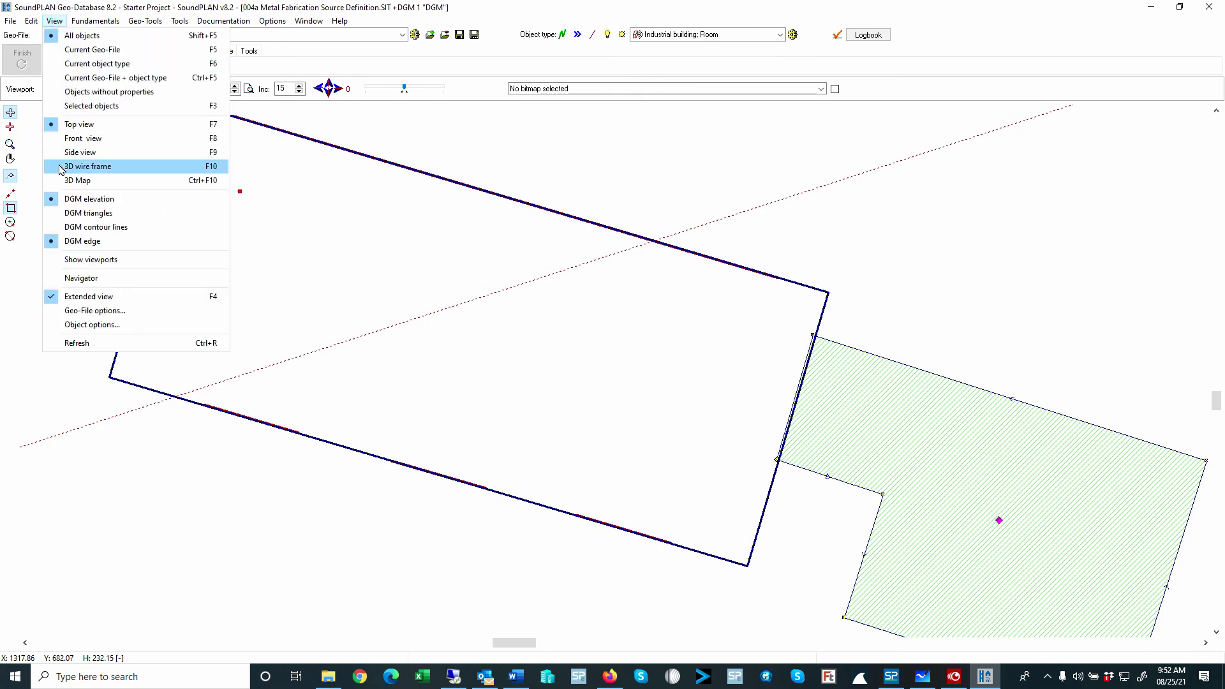
left_click(78, 180)
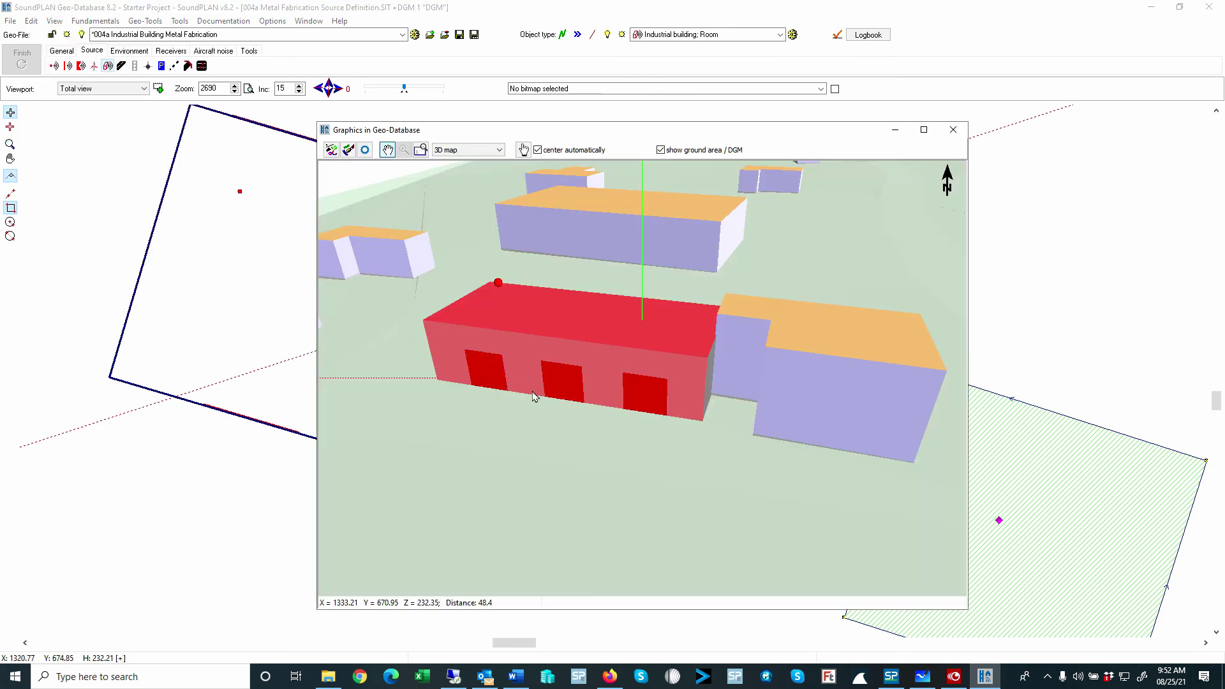
left_click_drag(520, 480, 542, 480)
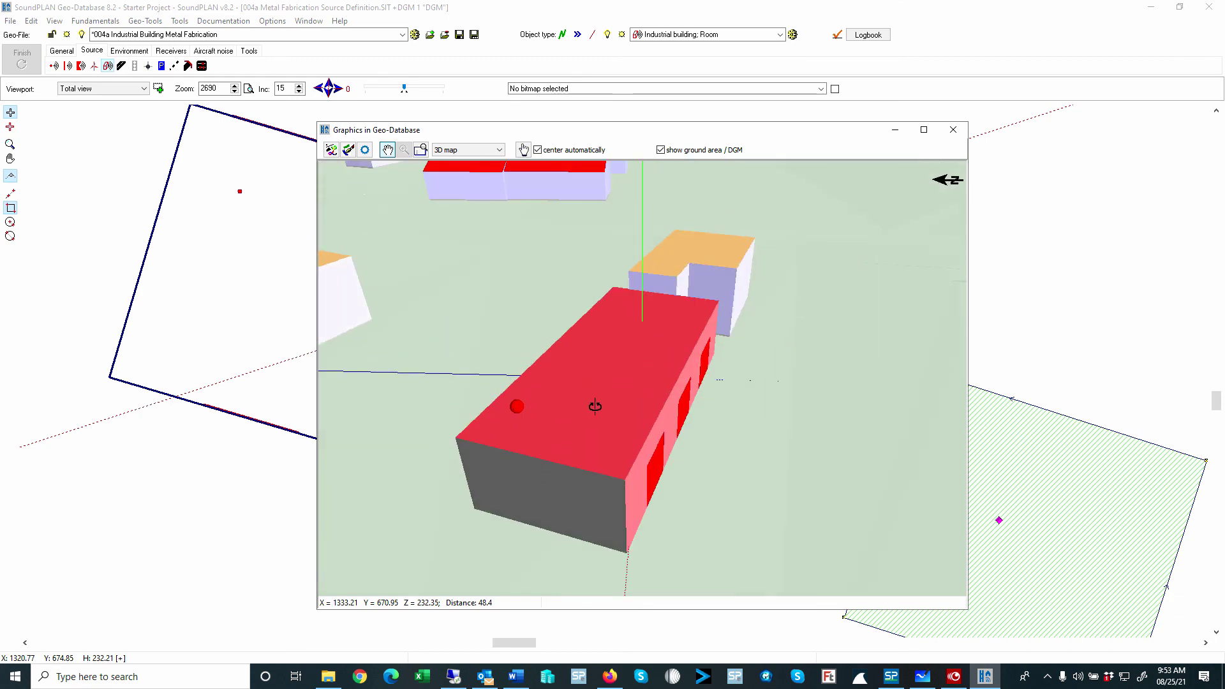
mouse_move(600, 477)
left_mouse_down()
mouse_move(638, 477)
mouse_move(600, 490)
mouse_move(586, 480)
left_mouse_up()
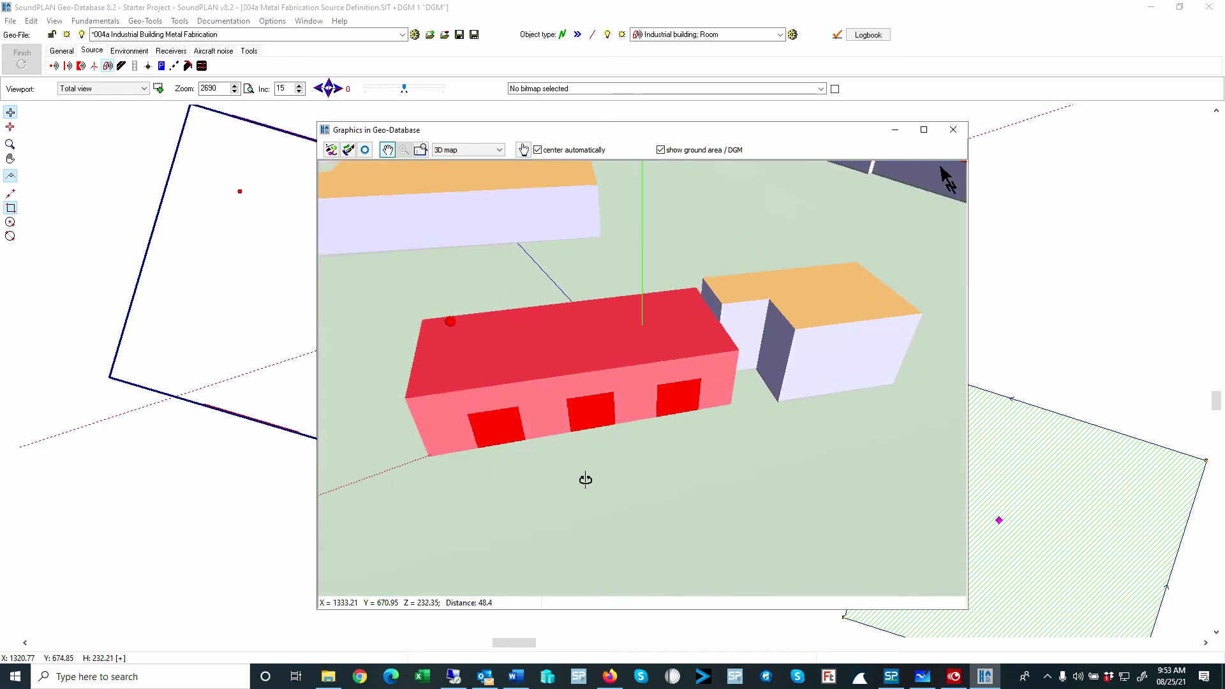
scroll(429, 319, "up", 5)
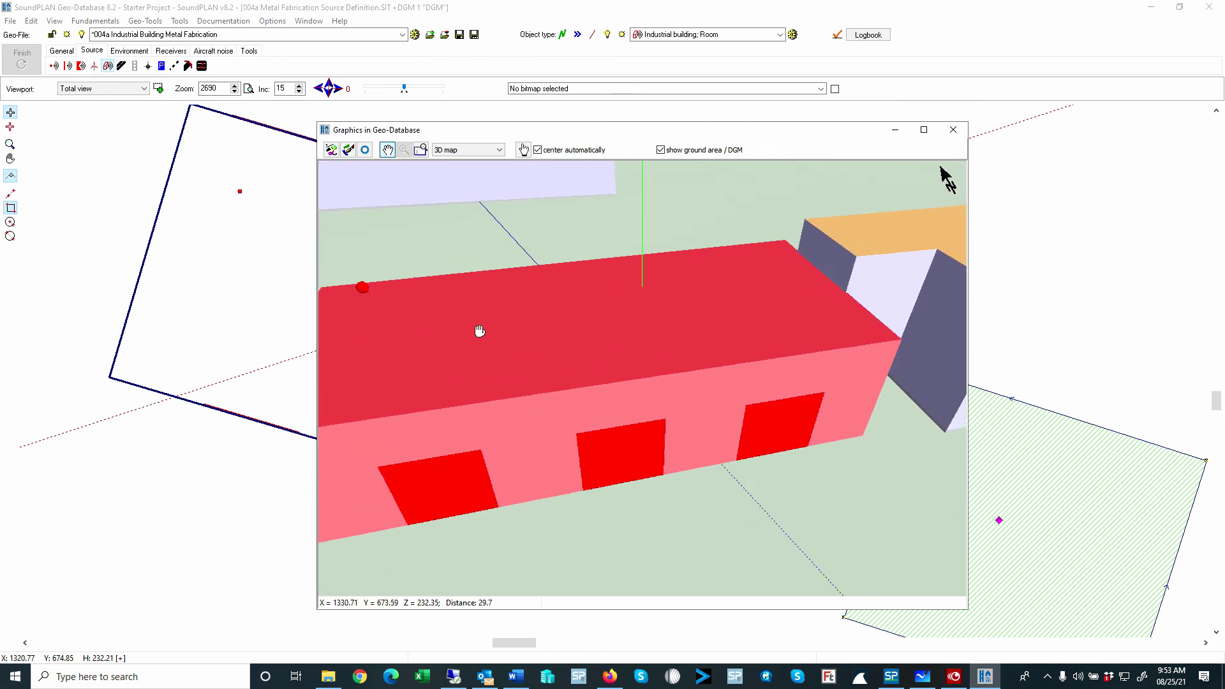
left_click_drag(480, 331, 604, 312)
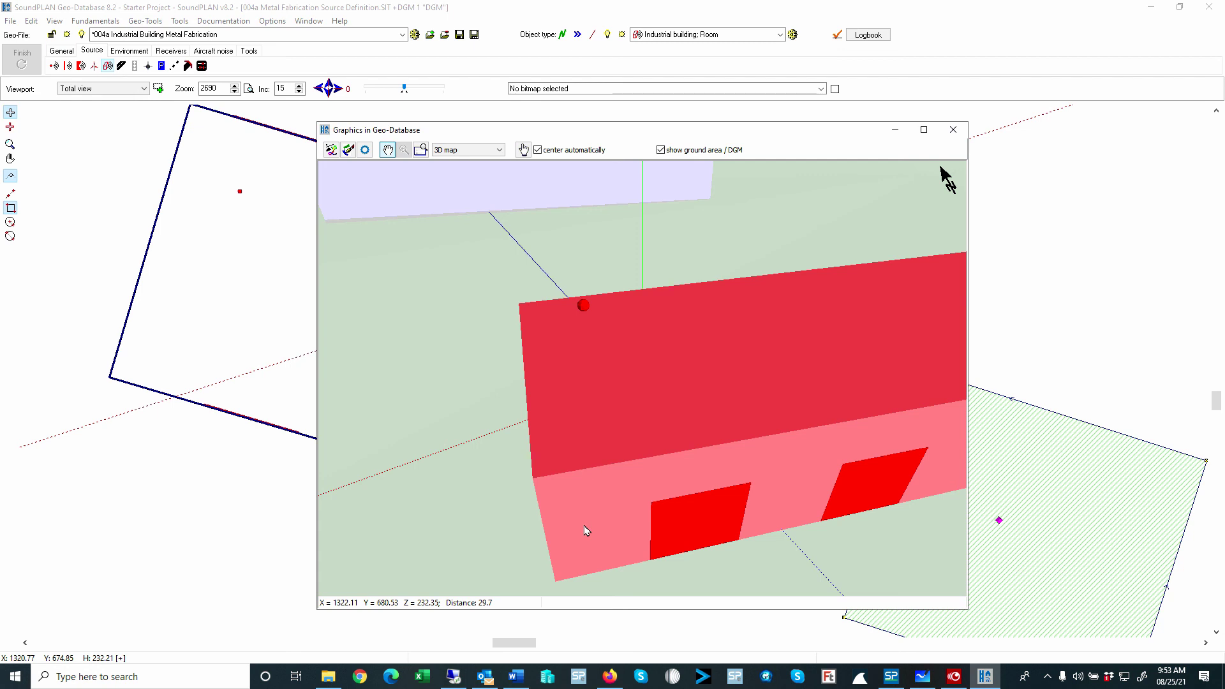
left_click(953, 129)
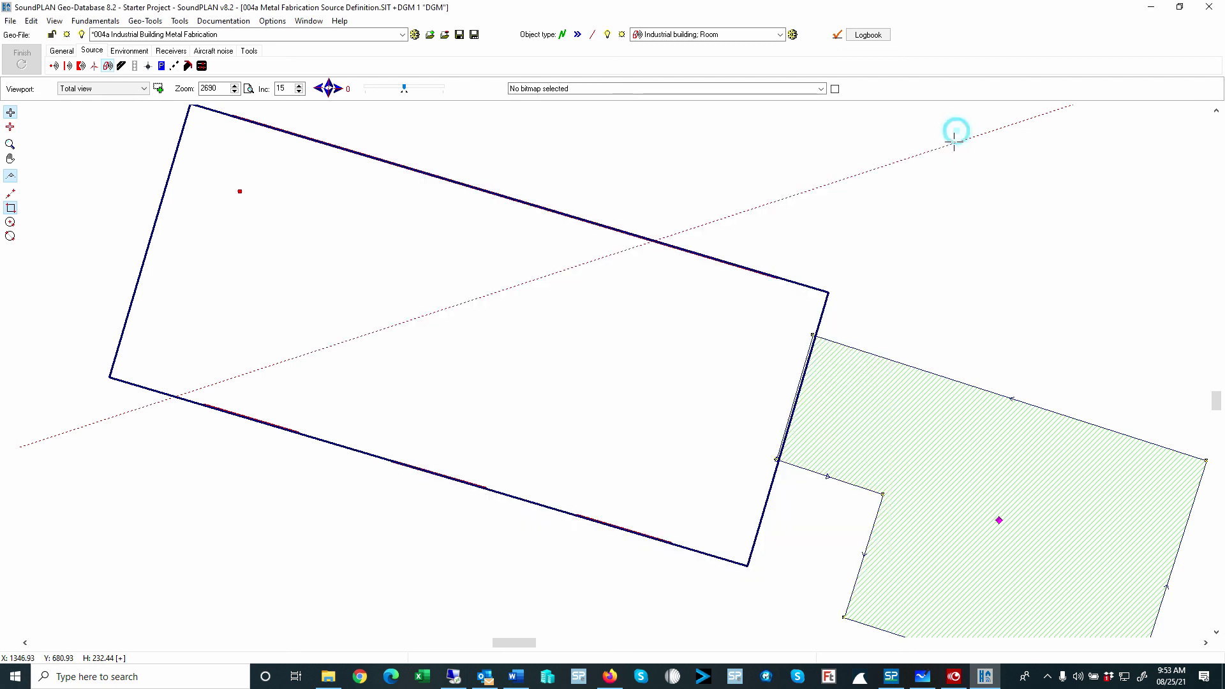